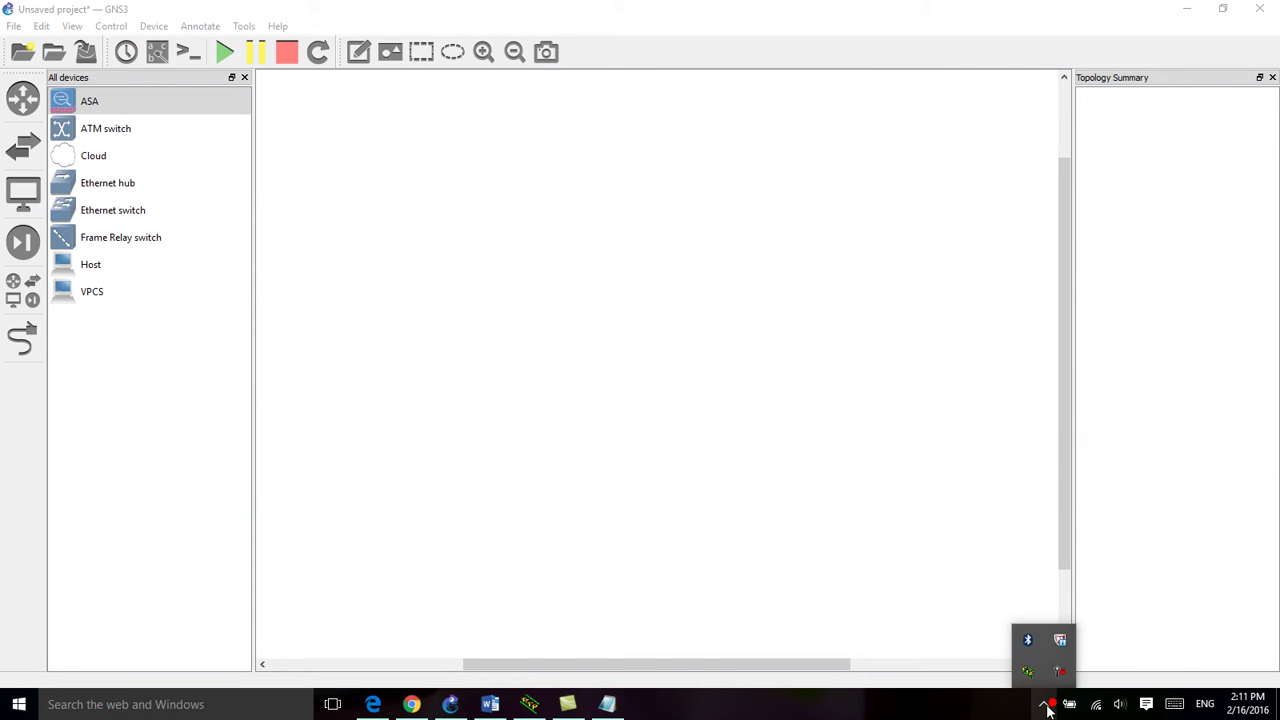
- Place an ASA firewall, a Cloud node and an Ethernet switch on the GNS3 canvas
left_click(700, 452)
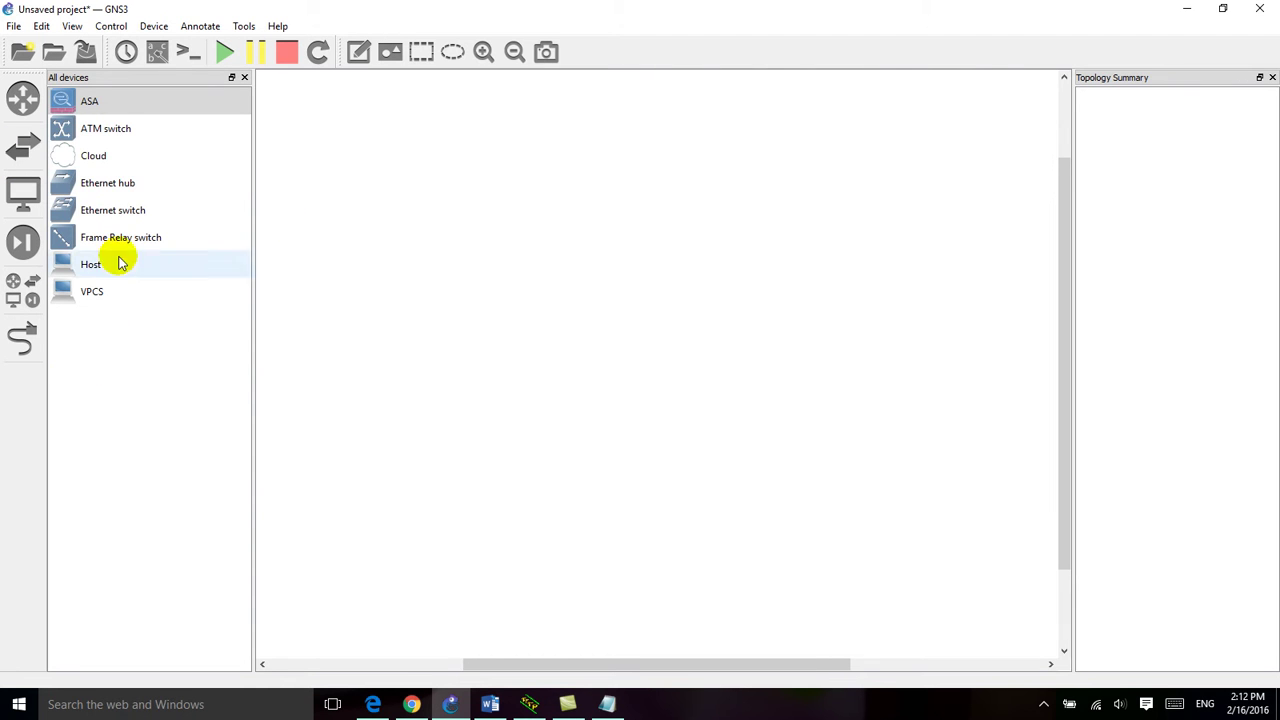
left_click_drag(126, 106, 556, 155)
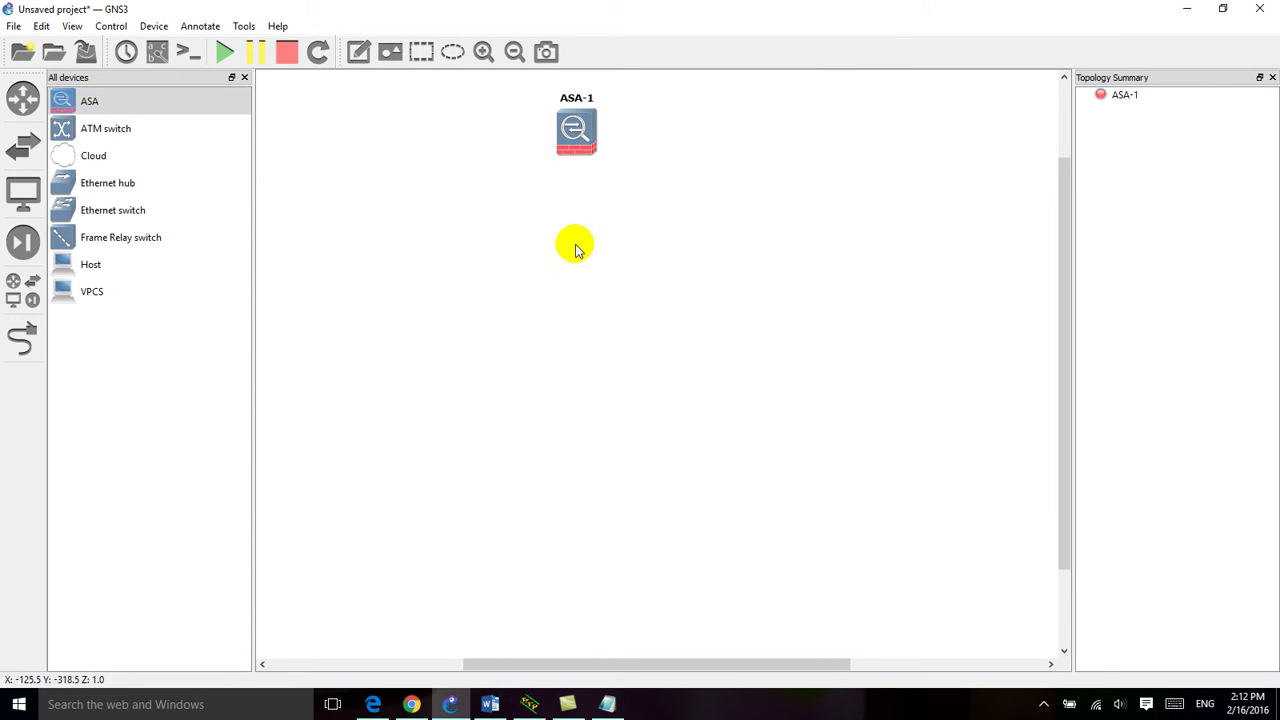
left_click_drag(100, 160, 590, 485)
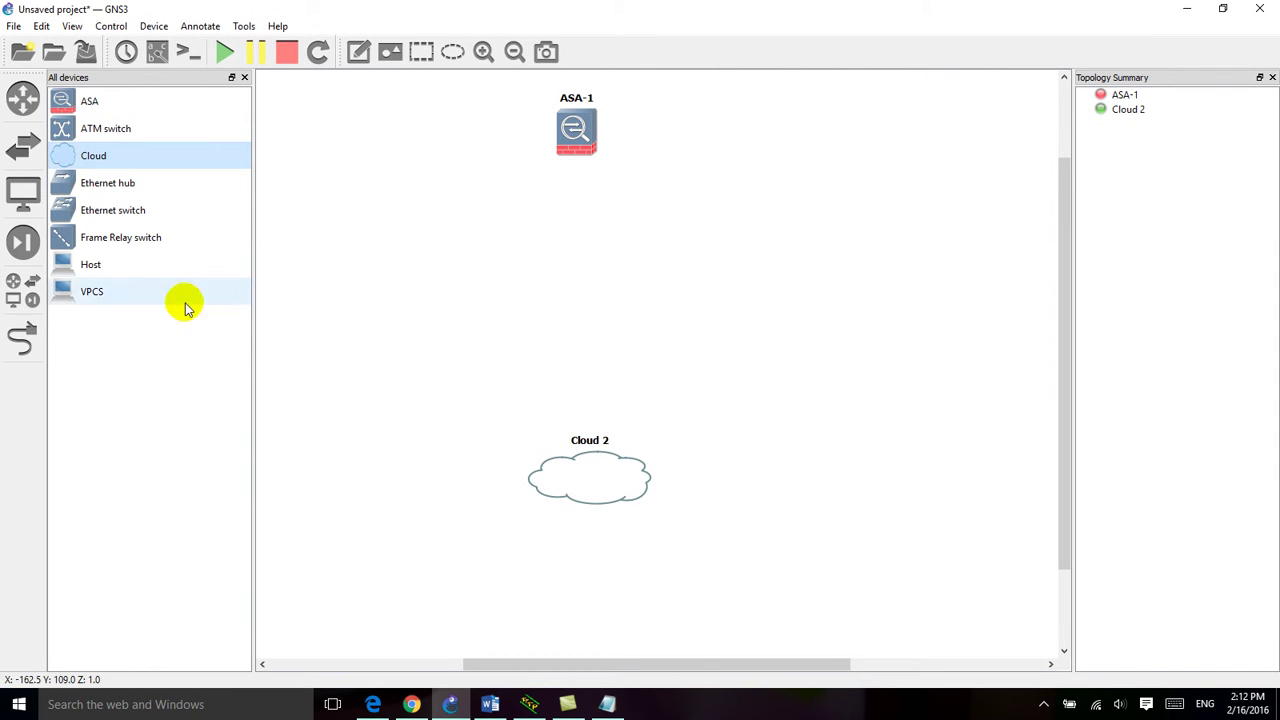
left_click_drag(155, 210, 600, 293)
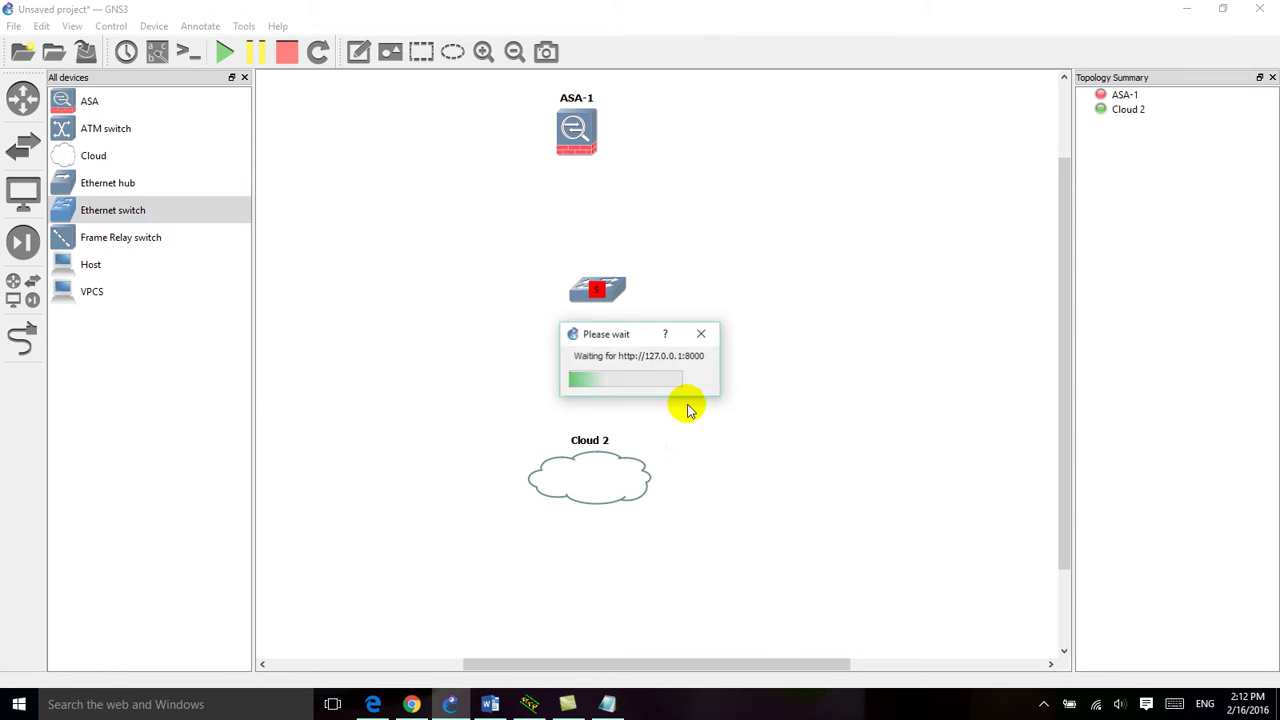
left_click_drag(637, 452, 634, 439)
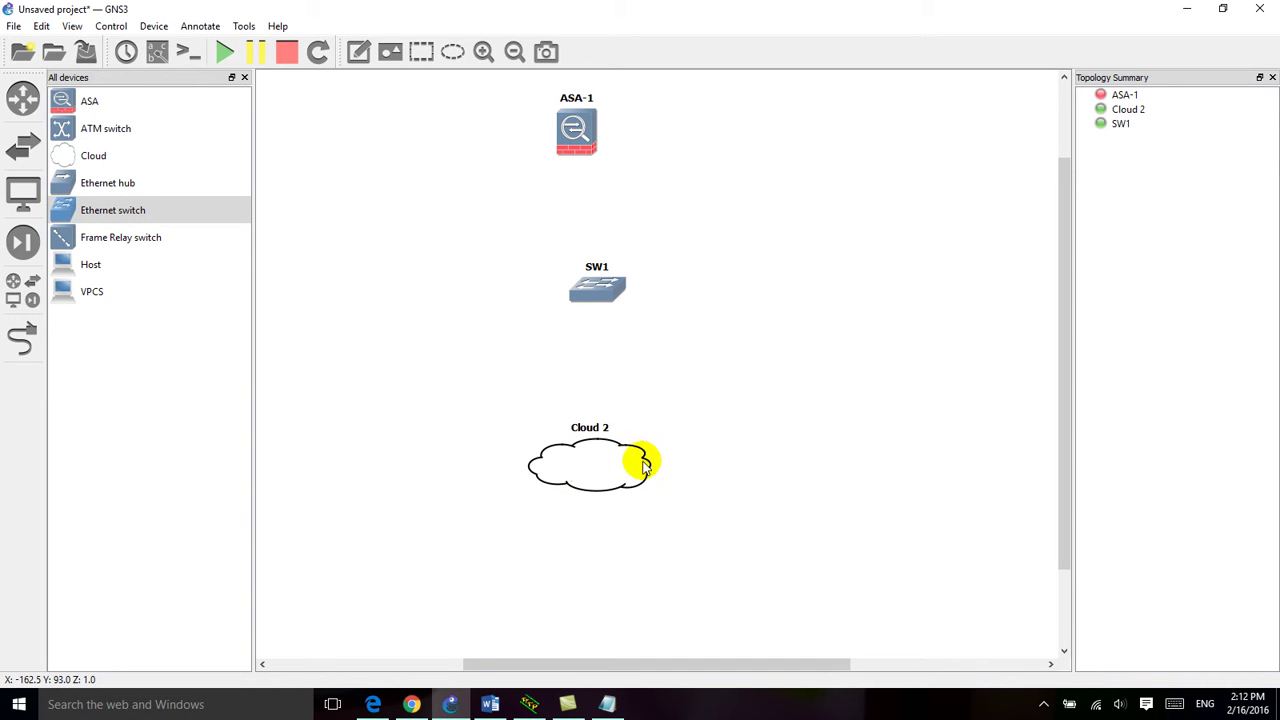
- Bind Cloud 2 to the host's Wi-Fi adapter as a Generic Ethernet NIO
right_click(628, 438)
right_click(590, 453)
left_click(600, 458)
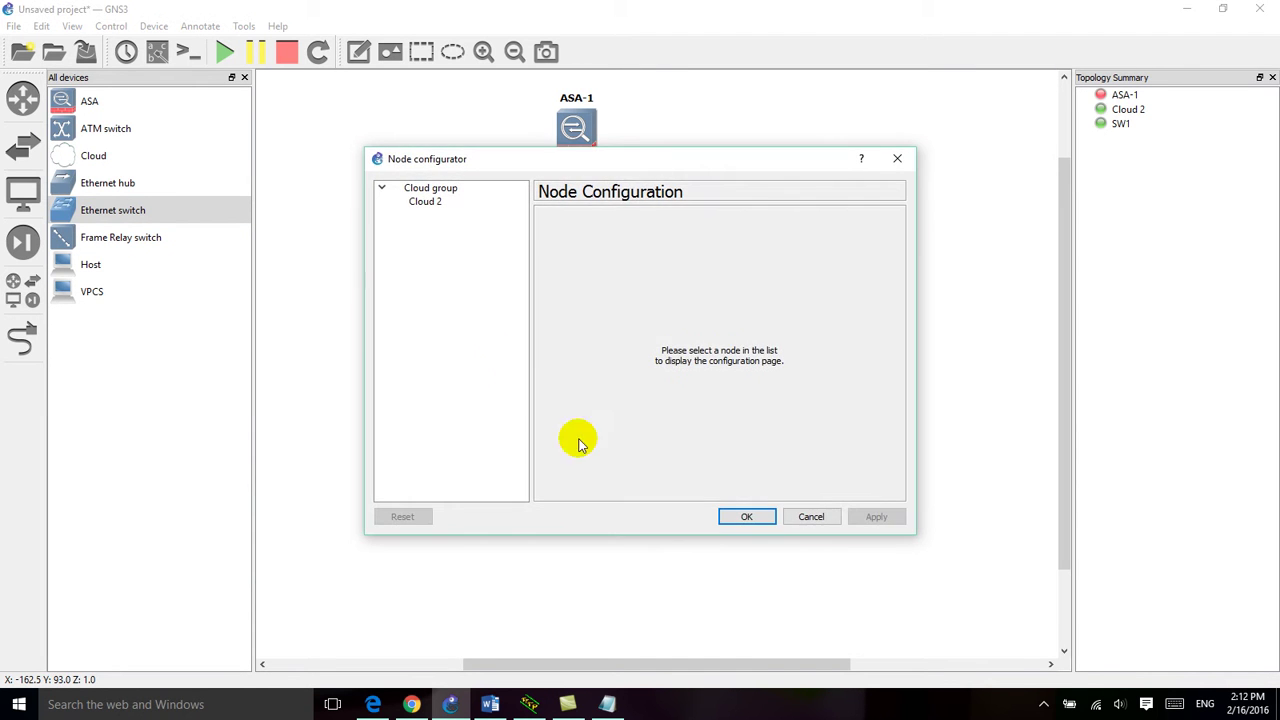
left_click(418, 203)
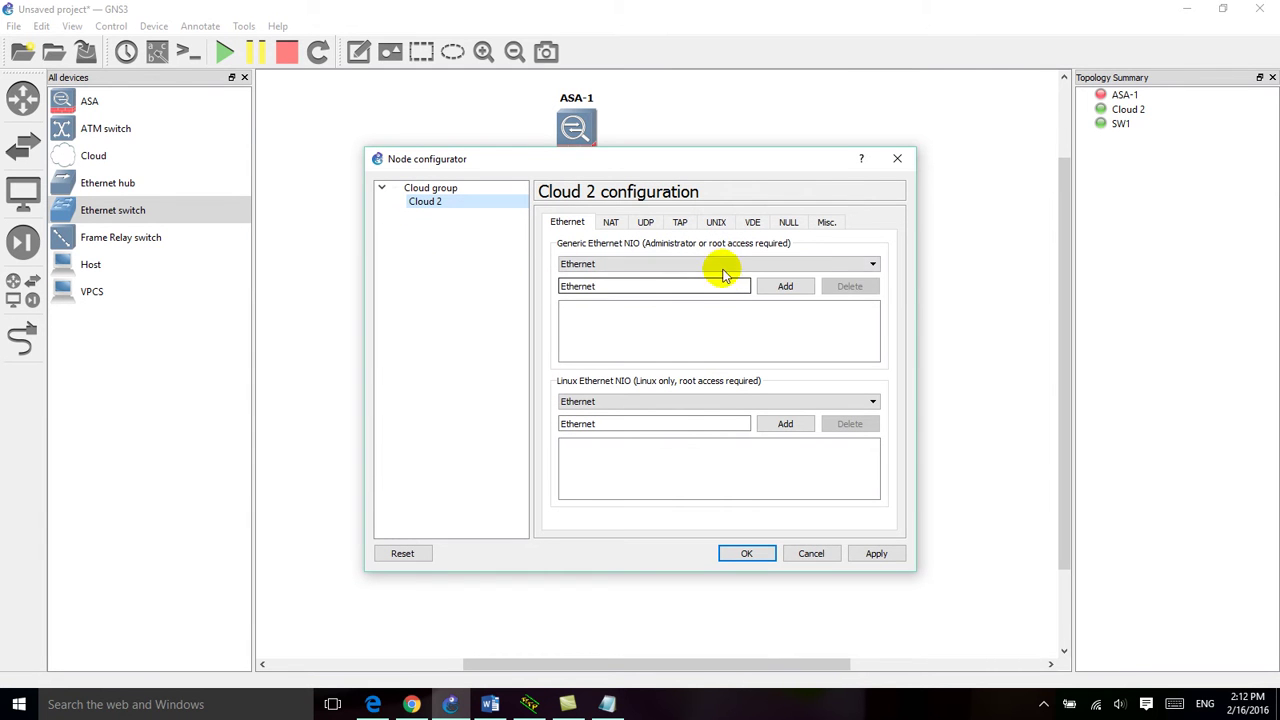
left_click(722, 266)
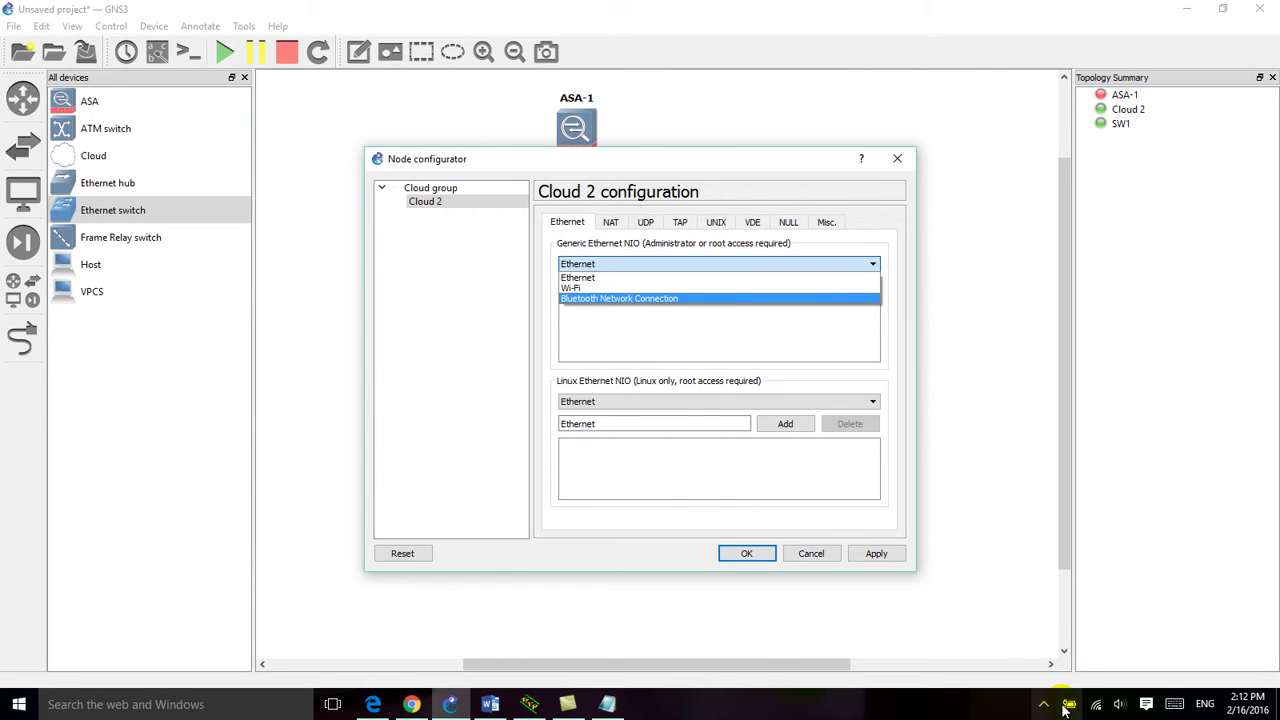
left_click(585, 288)
left_click(785, 286)
left_click(746, 553)
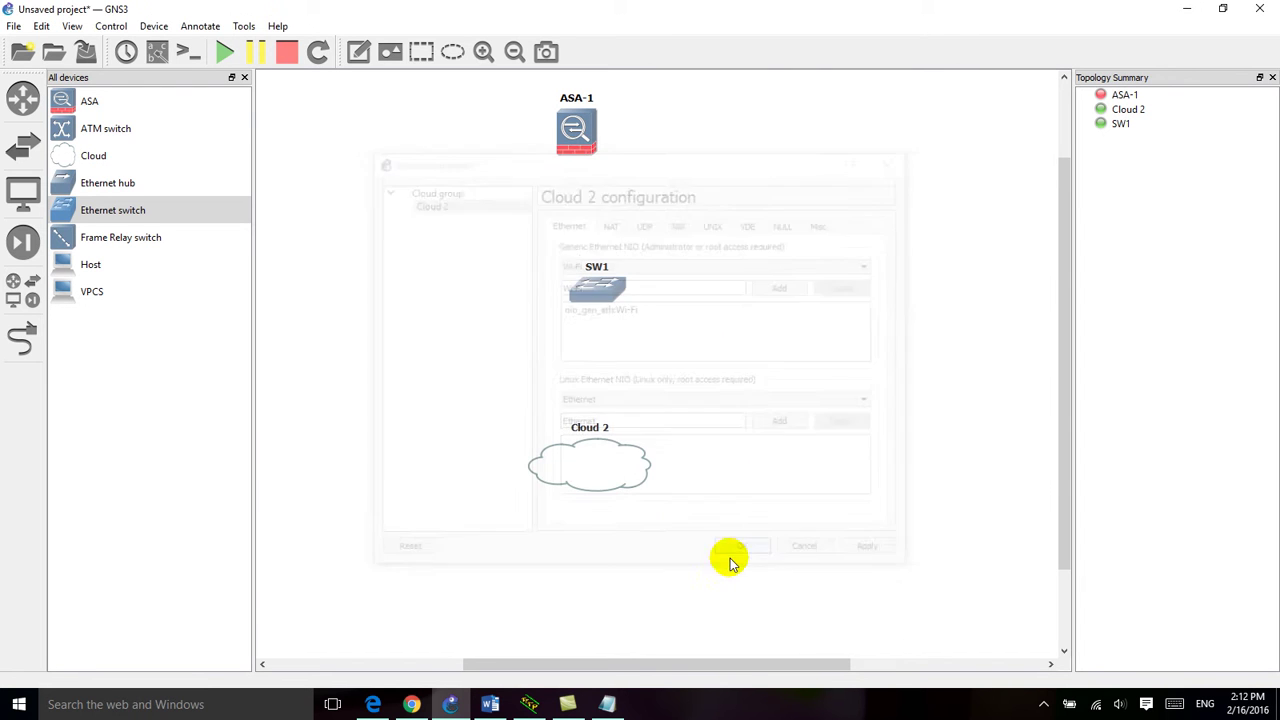
- Cable ASA-1 Ethernet0 to SW1 port 1 and SW1 to Cloud 2 Wi-Fi, then start all devices
left_click(22, 340)
left_click(572, 133)
left_click(617, 143)
left_click(604, 289)
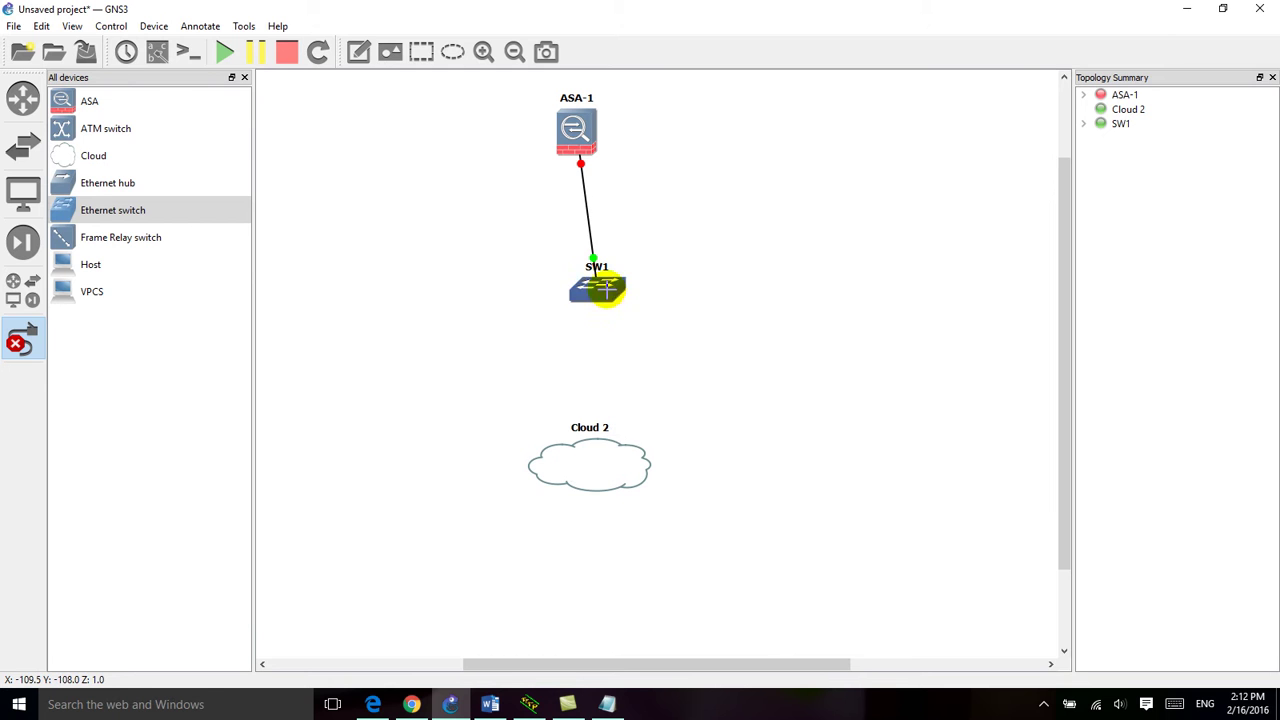
left_click(640, 302)
left_click(619, 447)
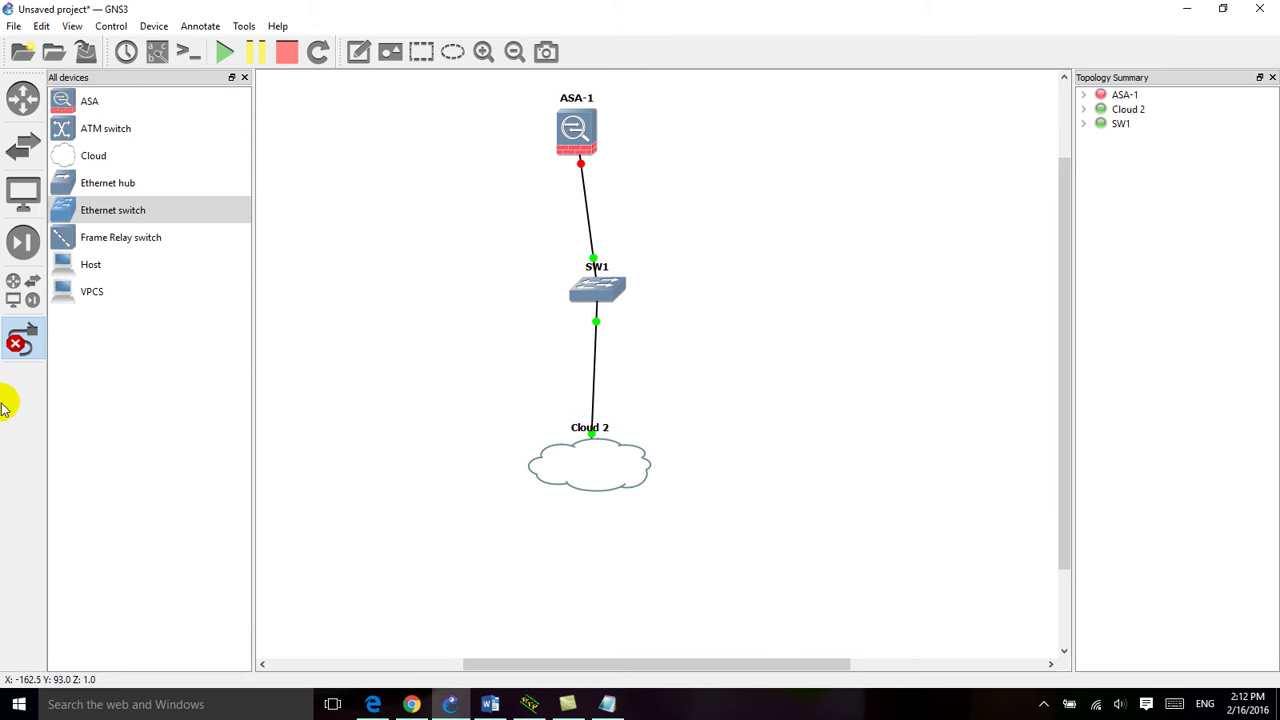
left_click(15, 345)
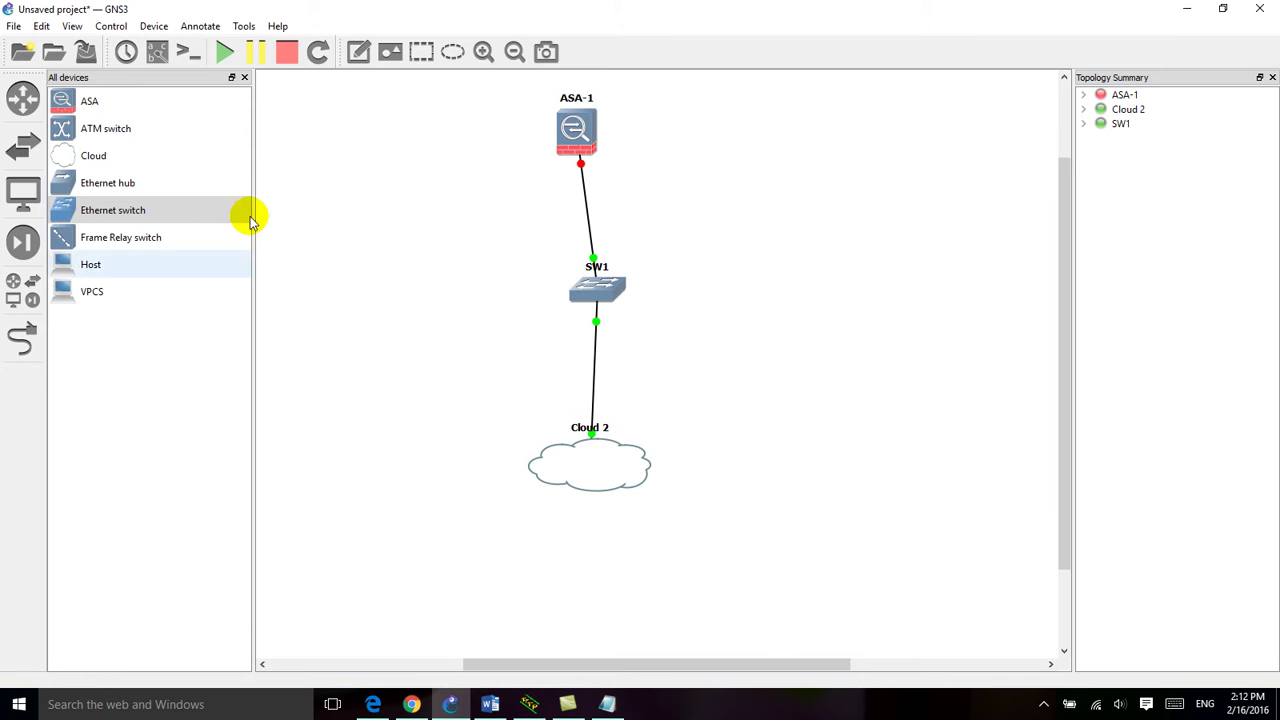
left_click(218, 55)
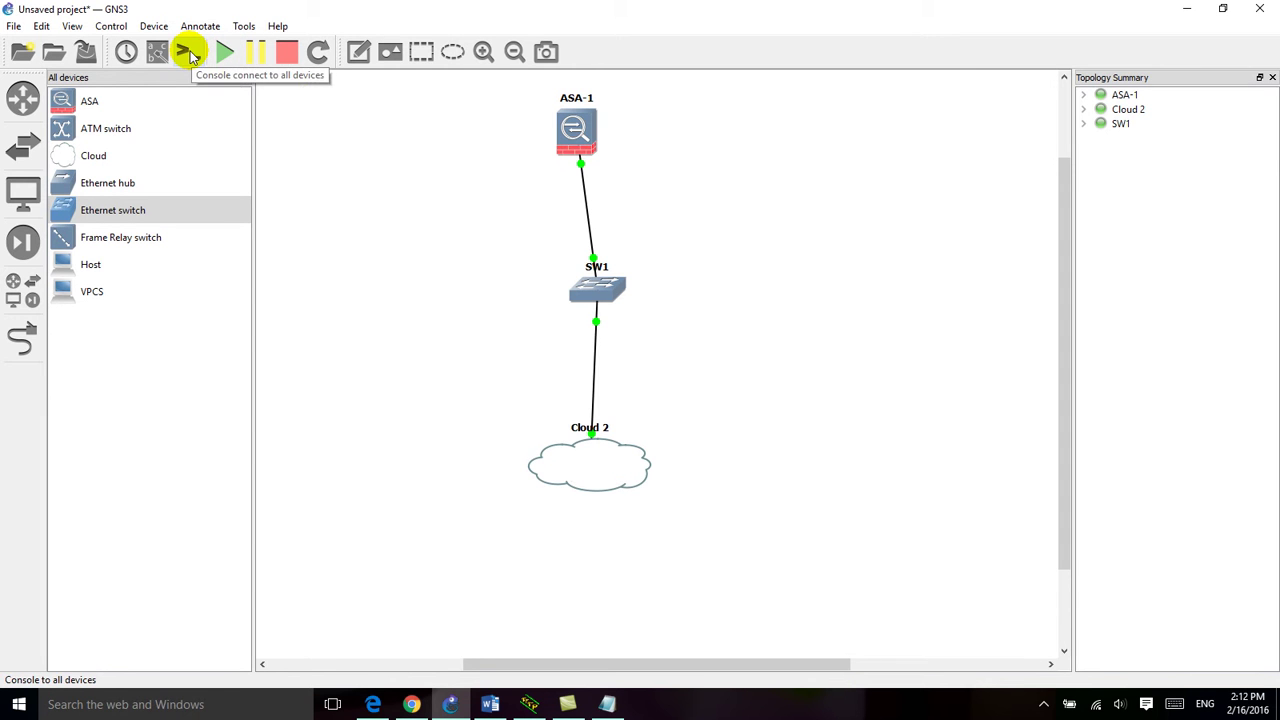
left_click_drag(597, 283, 583, 280)
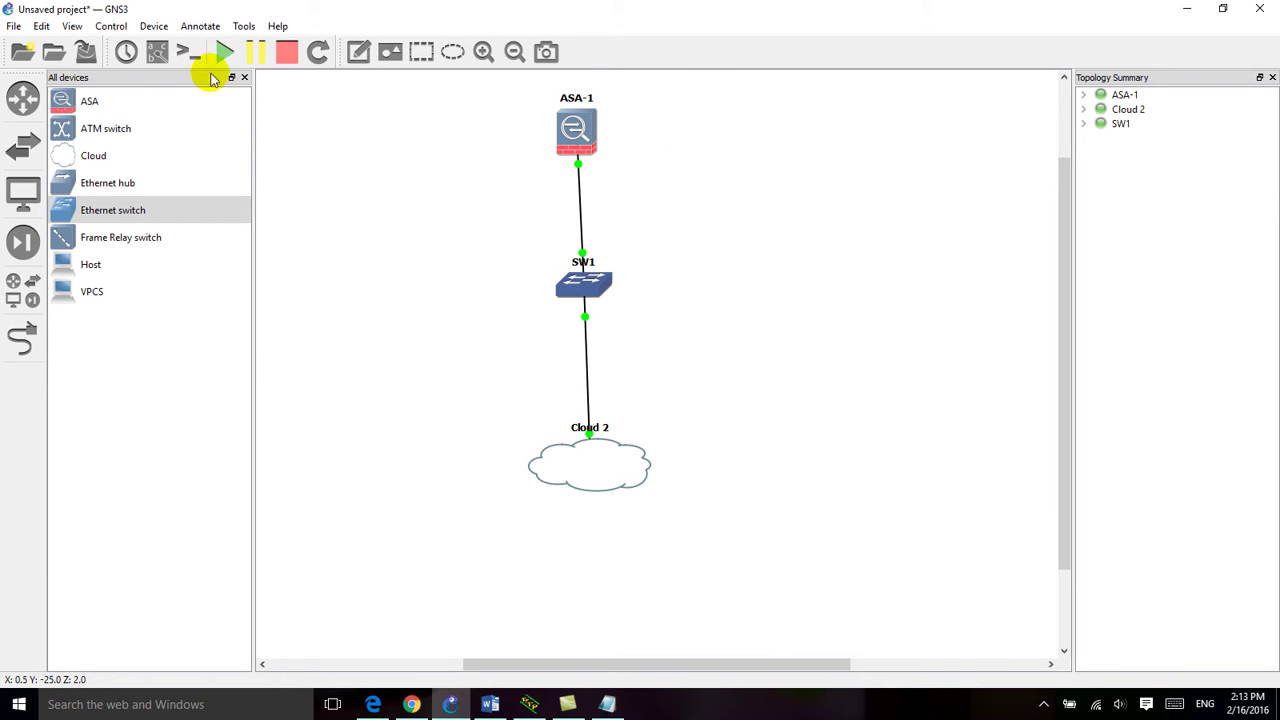
- Open the ASA-1 console, then minimize it along with GNS3
left_click(193, 57)
left_click(1185, 8)
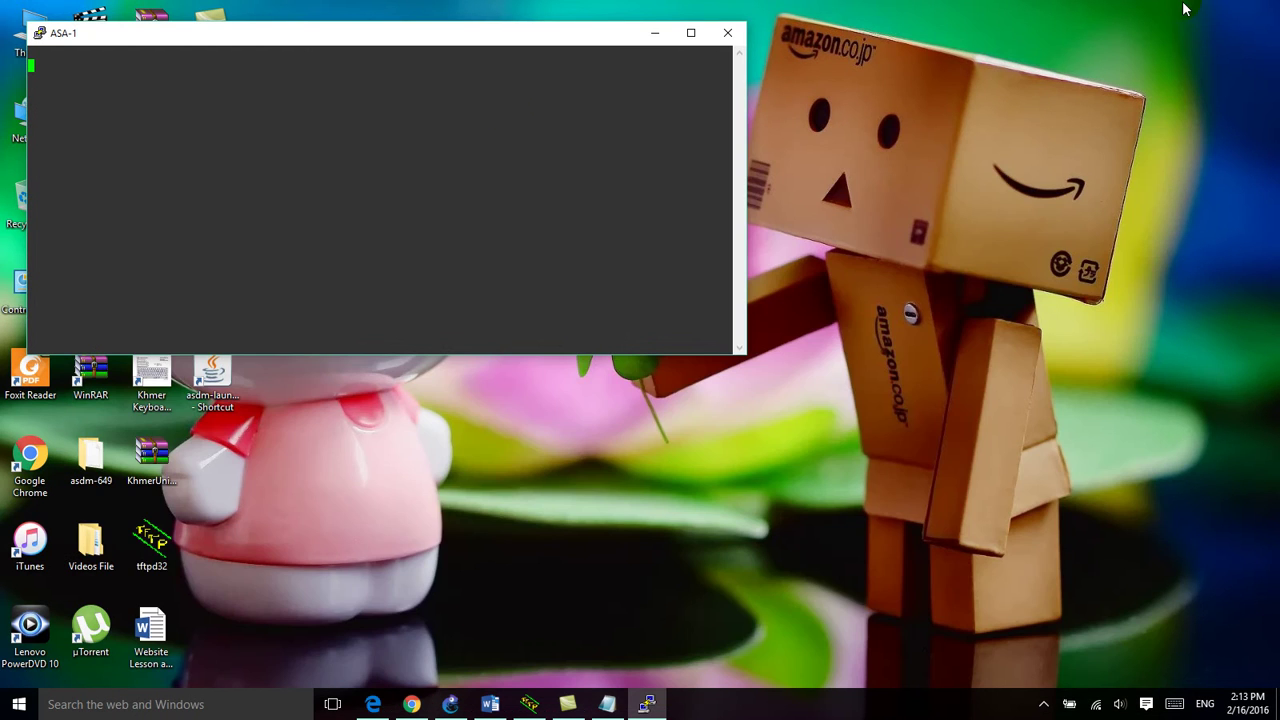
left_click(655, 33)
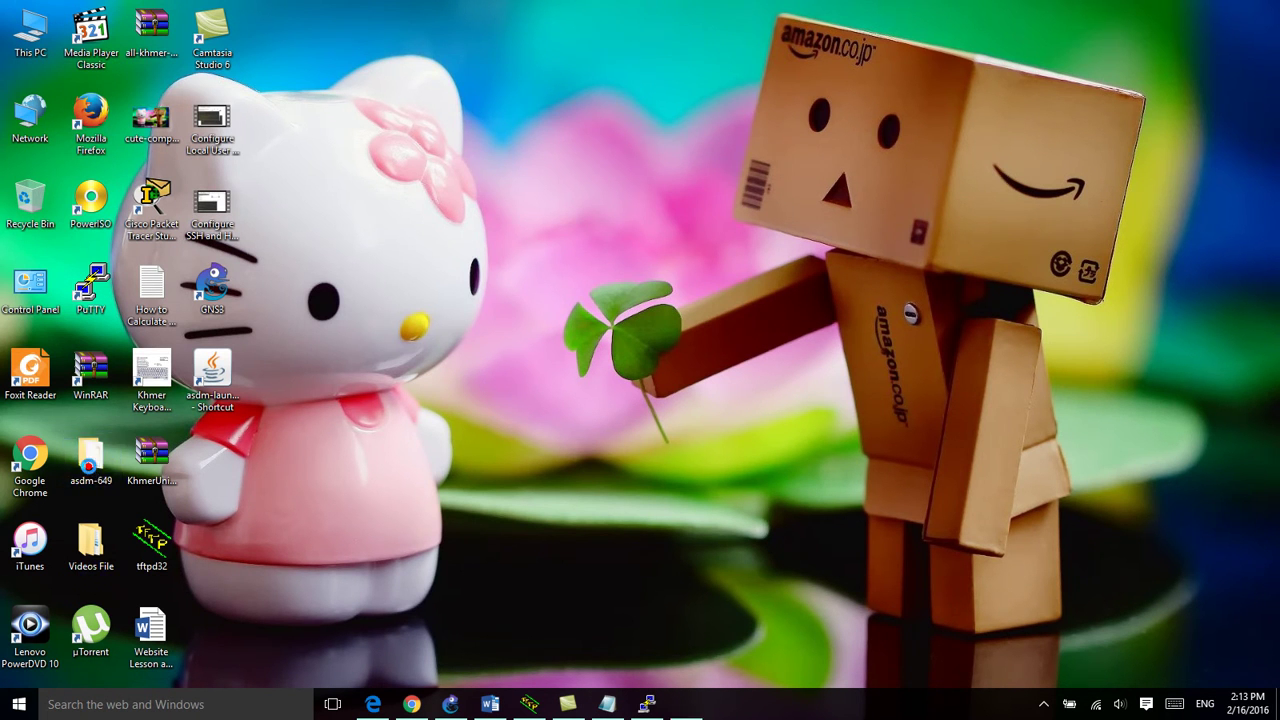
- Open the desktop asdm-649 folder and select the asdm-649.bin file
double_click(89, 460)
left_click(166, 104)
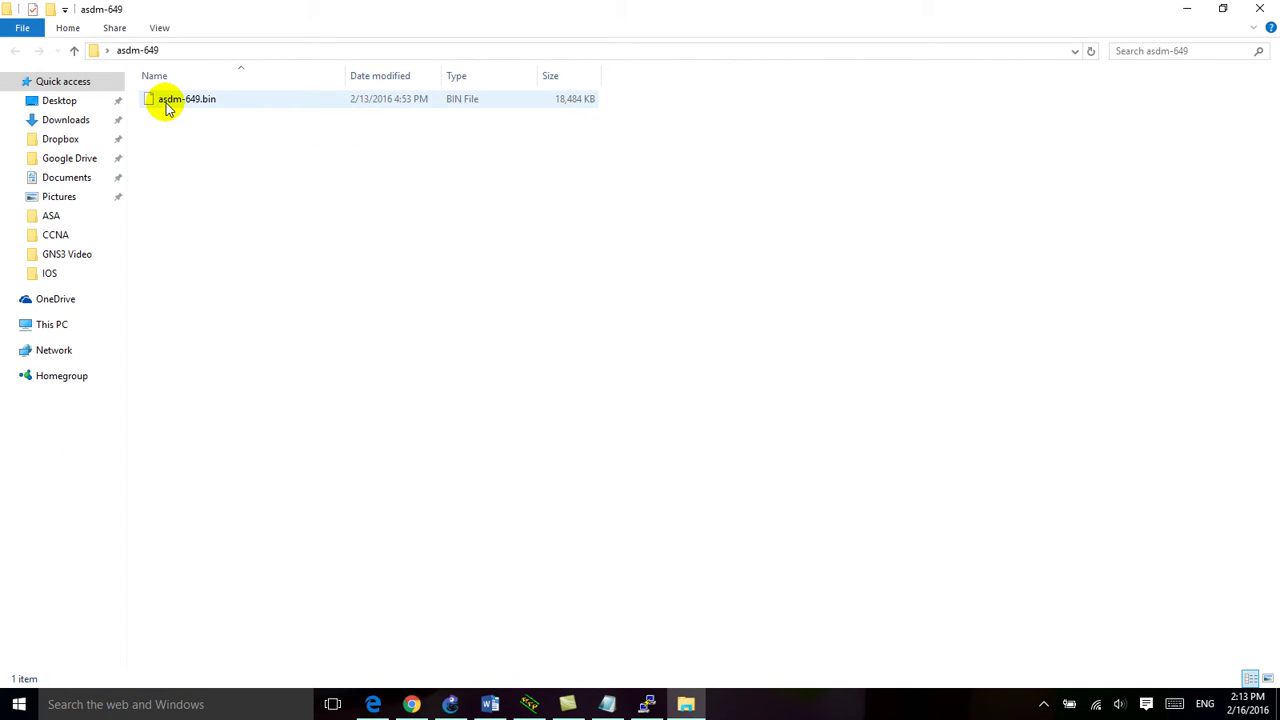
left_click(226, 105)
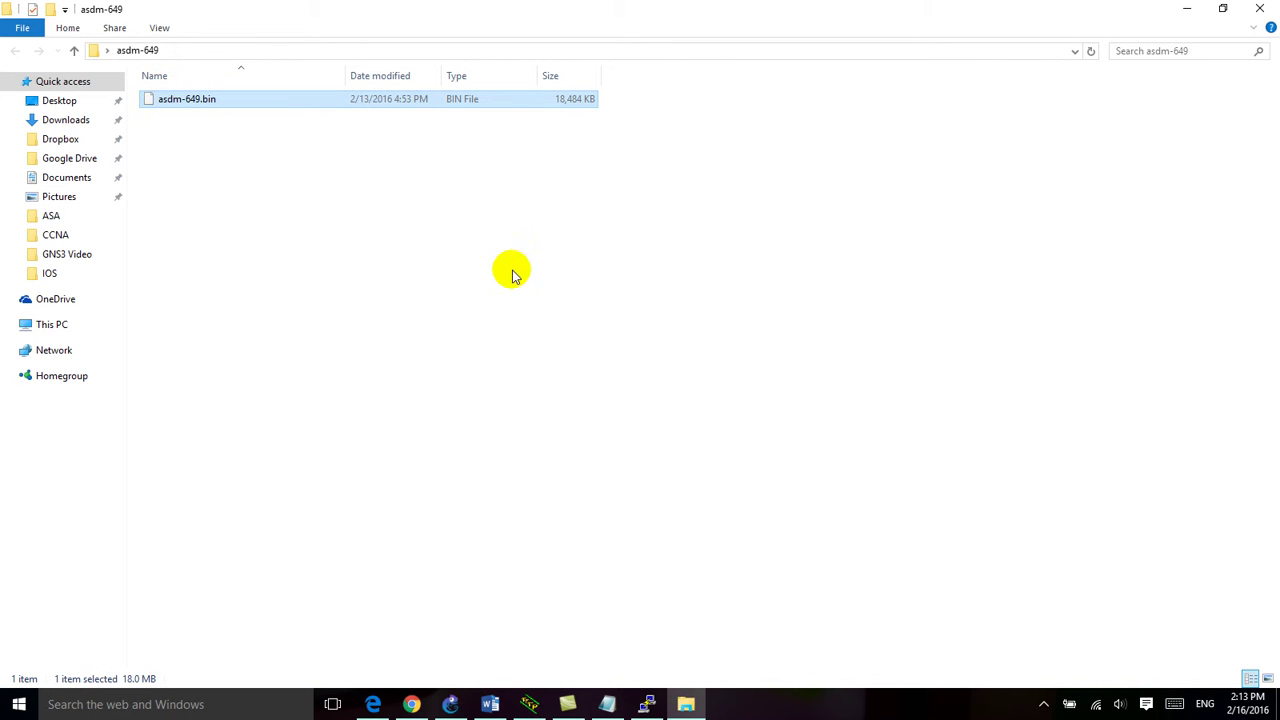
- Set Tftpd32's server directory to Desktop\asdm-649, then bring up the Windows Run box
left_click(1182, 9)
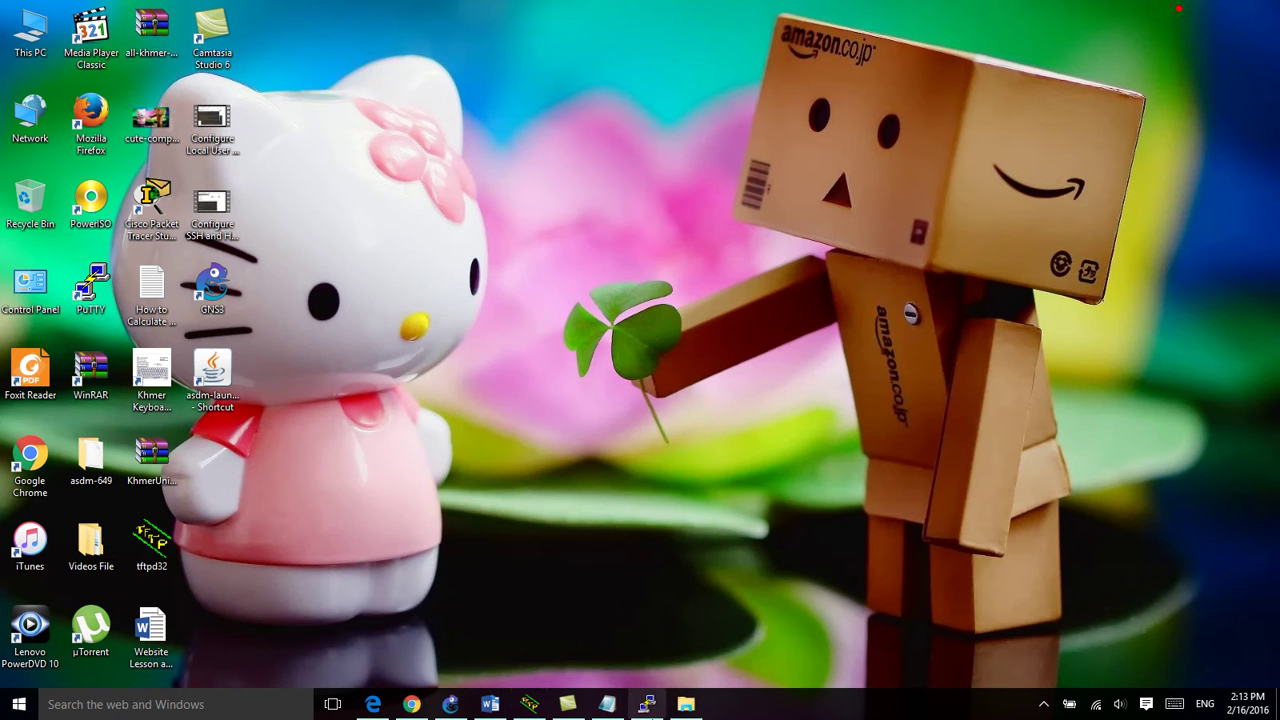
left_click(529, 704)
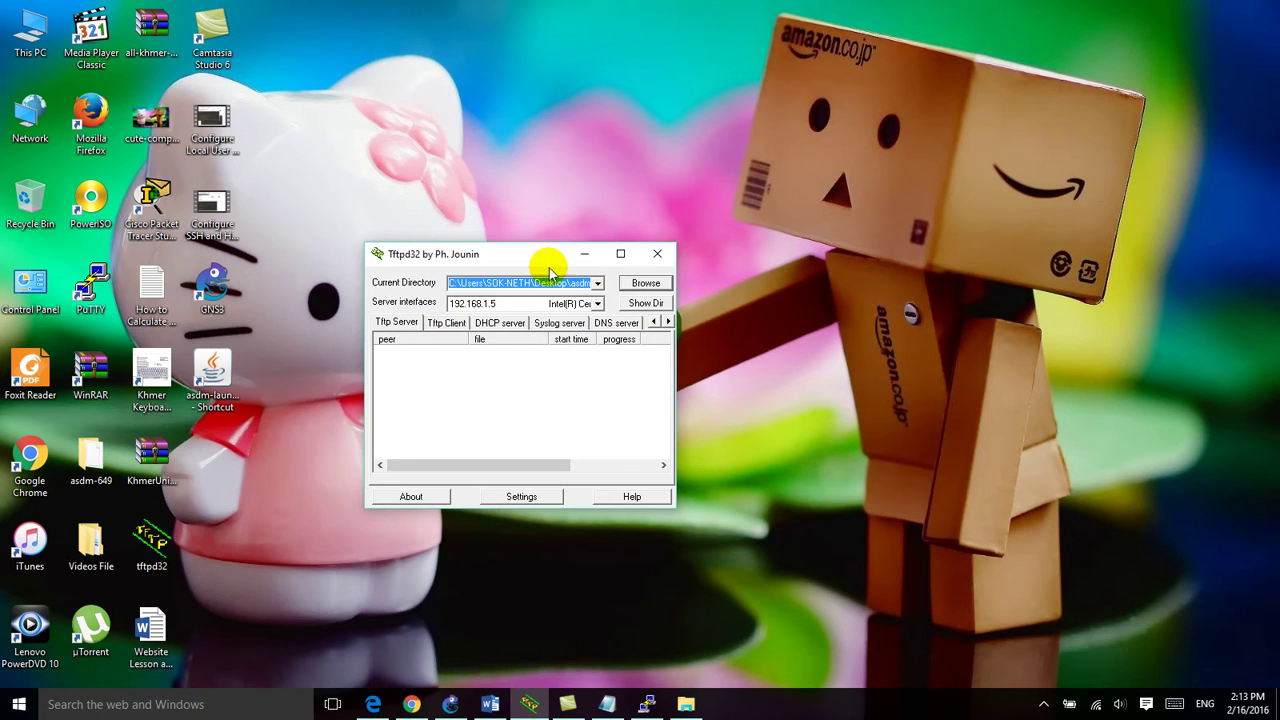
left_click_drag(546, 253, 504, 225)
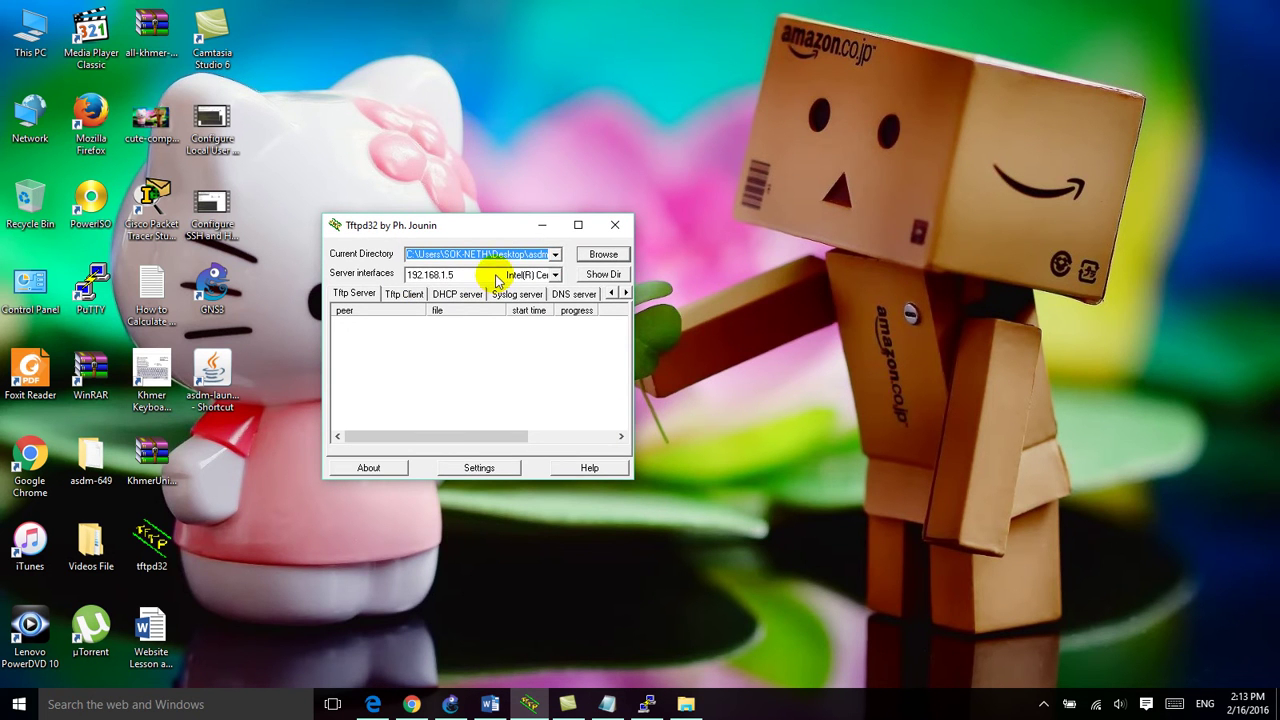
left_click(554, 254)
left_click(602, 255)
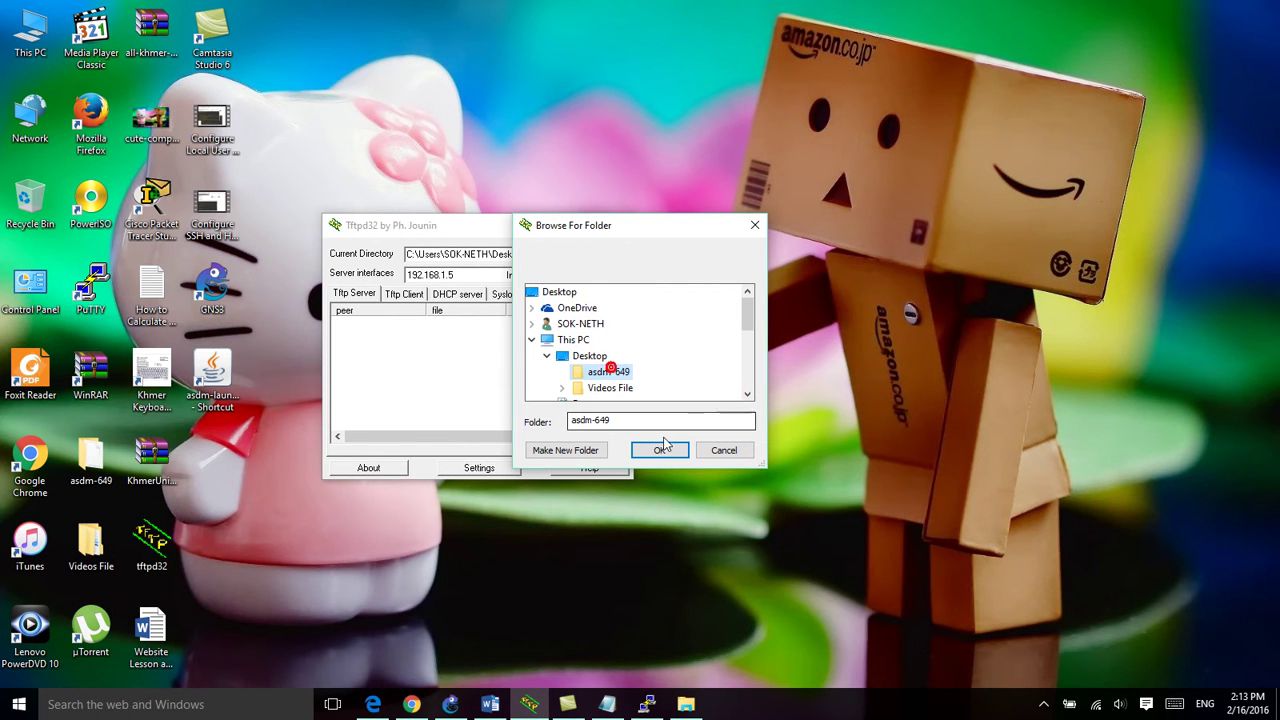
left_click(659, 450)
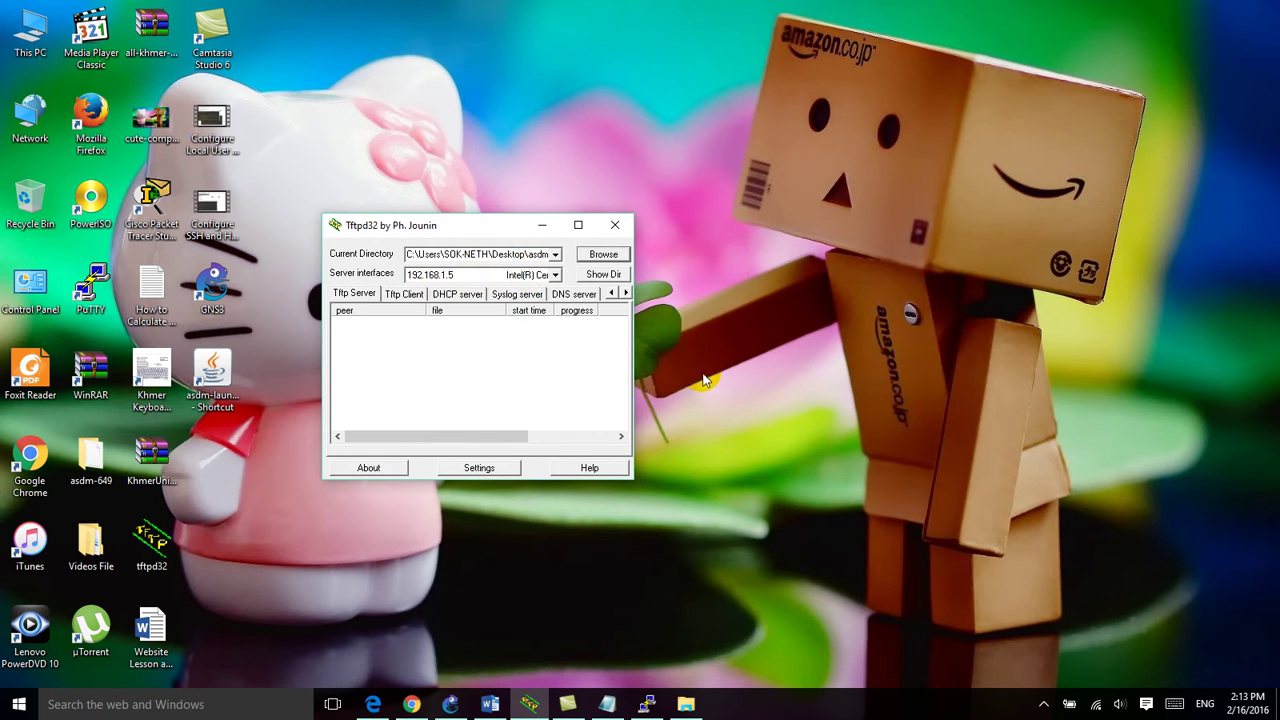
key("super+r")
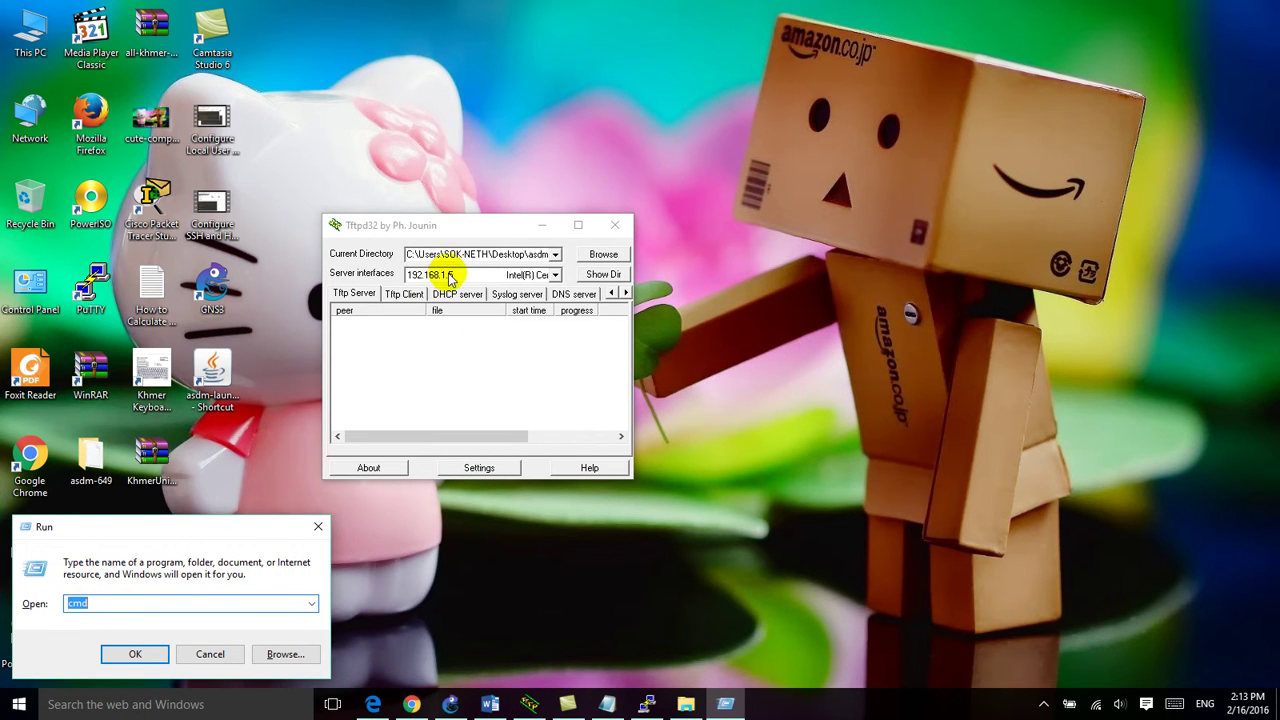
- Minimize Tftpd32, close the Run box and reposition the ASA-1 console window
left_click(541, 225)
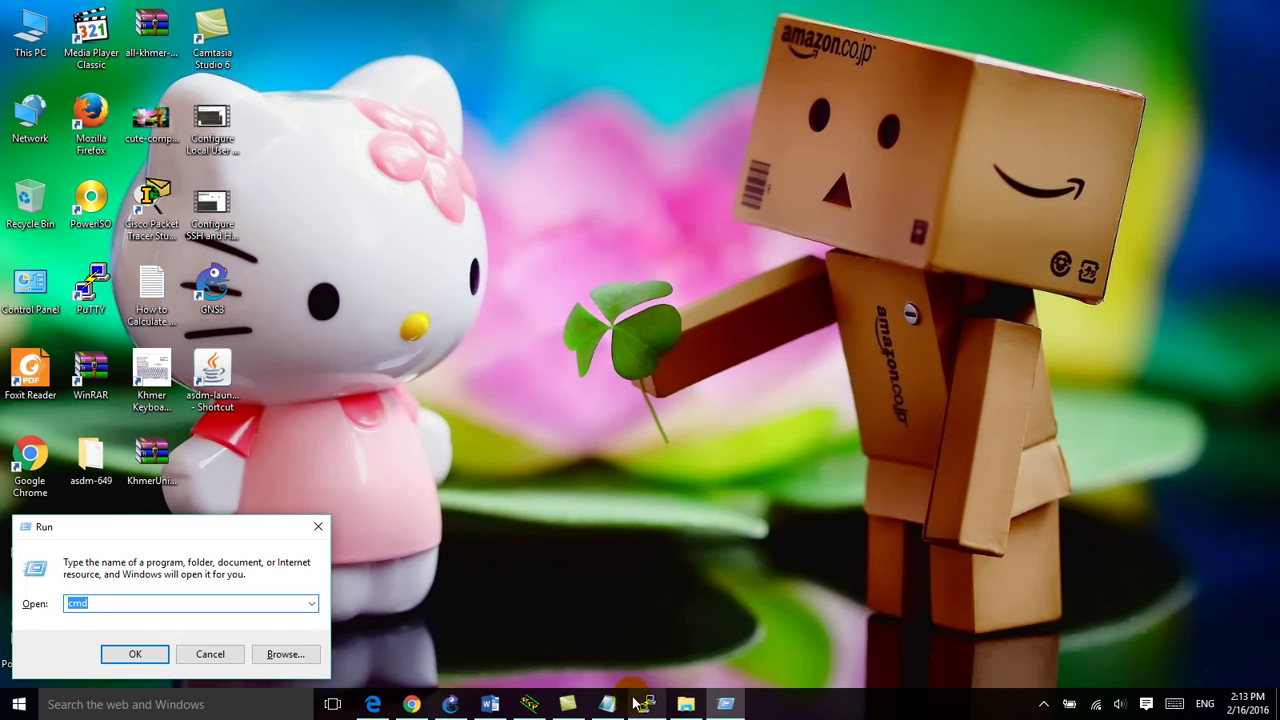
left_click(316, 530)
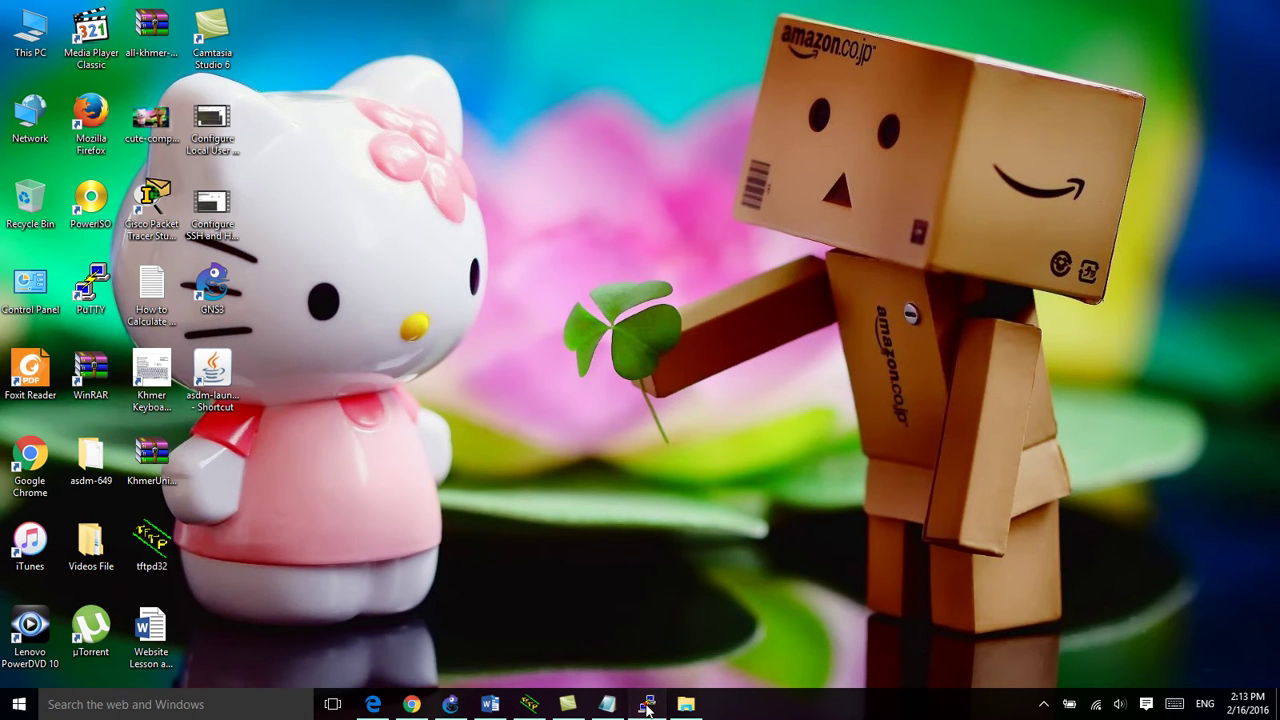
left_click(647, 704)
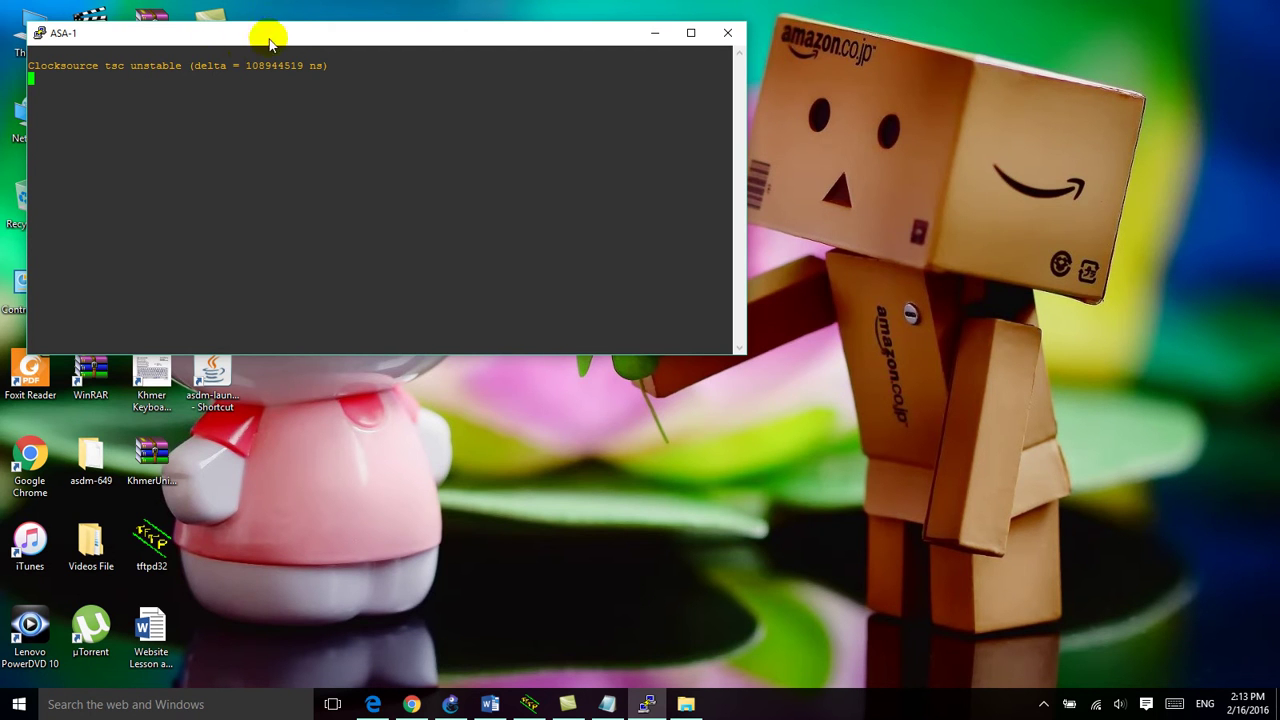
left_click_drag(286, 34, 590, 67)
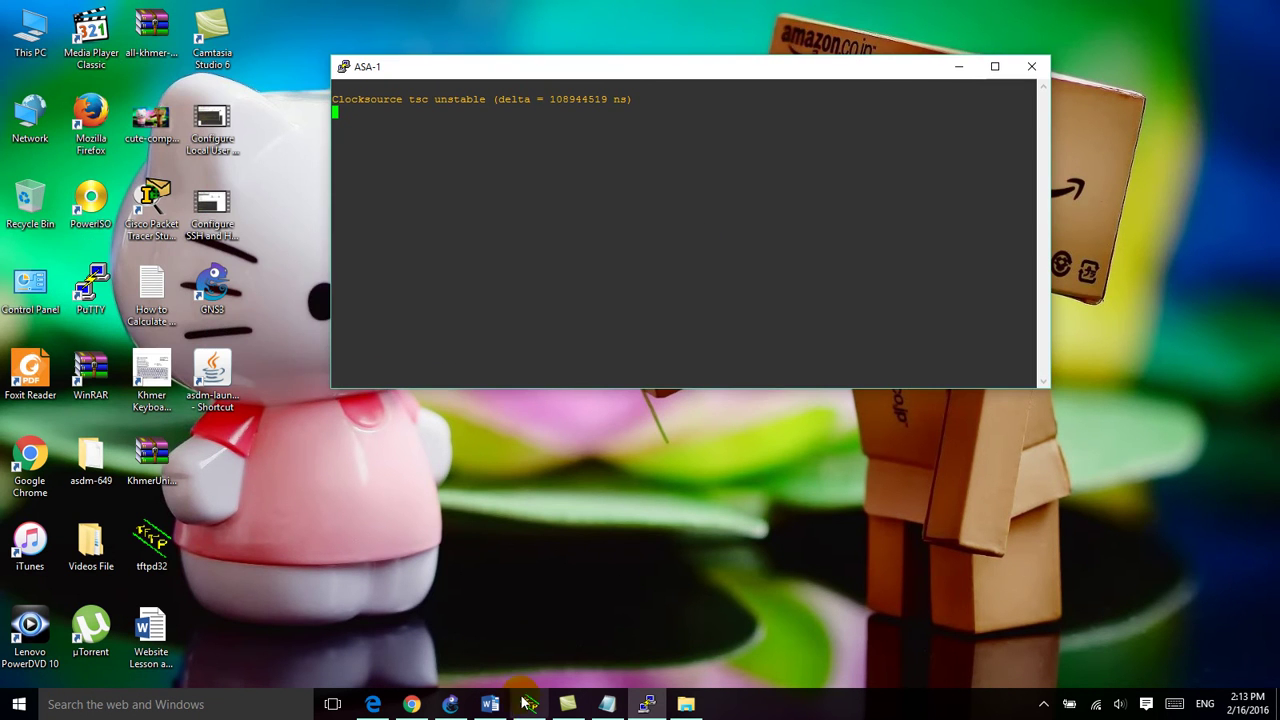
- Reopen ASA-1's console from the GNS3 topology, send a blank line, then minimize it
left_click(450, 704)
double_click(574, 131)
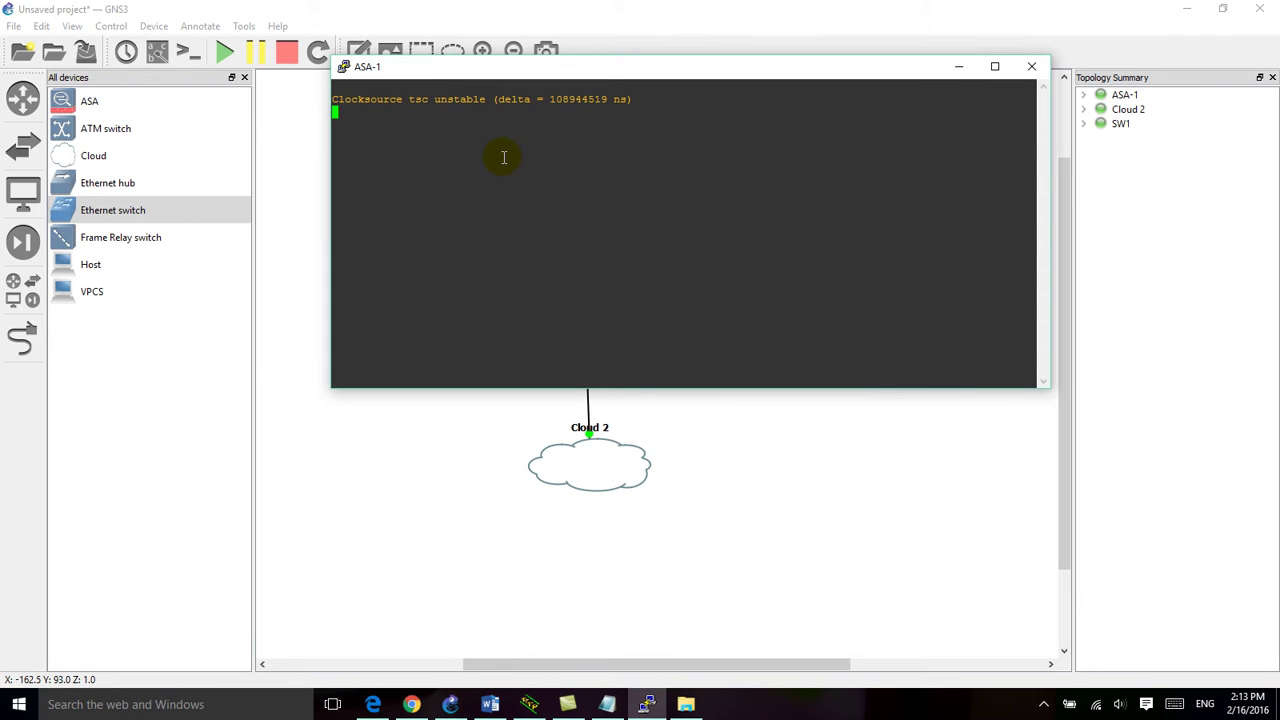
key("Return")
key("Return")
left_click(958, 66)
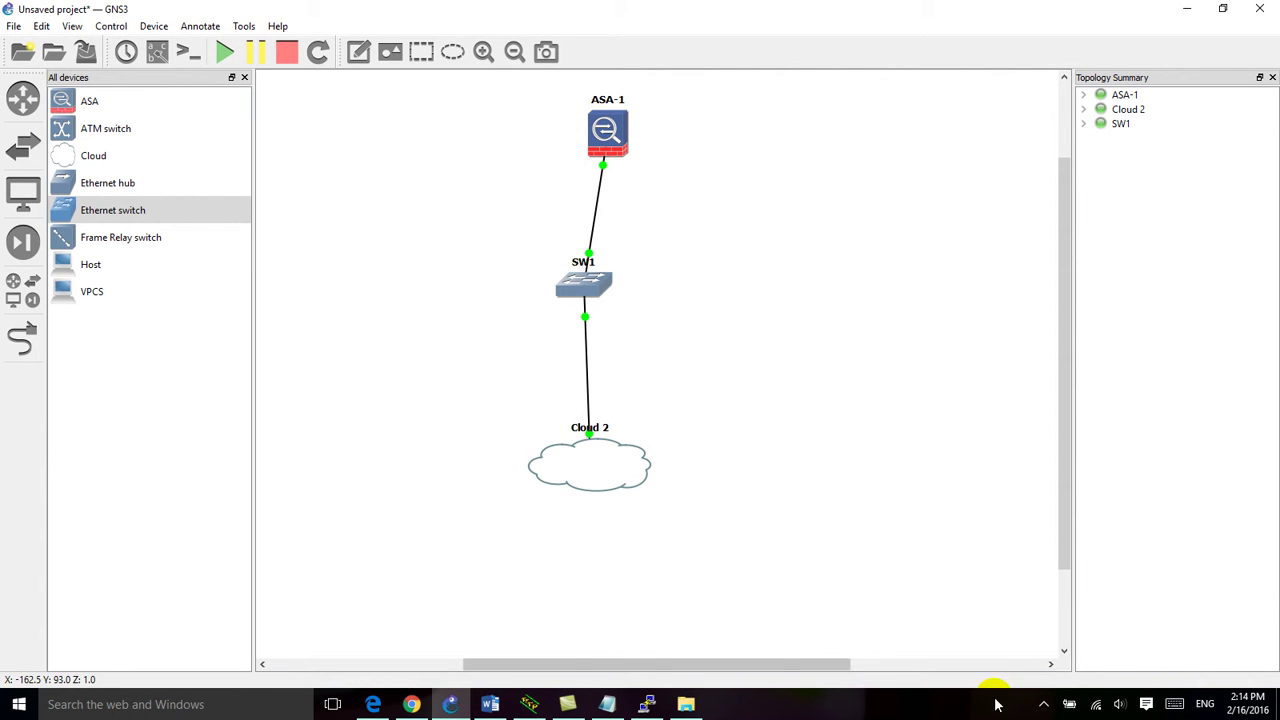
left_click(1043, 702)
- Bring the ASA-1 console to the centre and enter privileged mode with 'ena'
left_click(1061, 671)
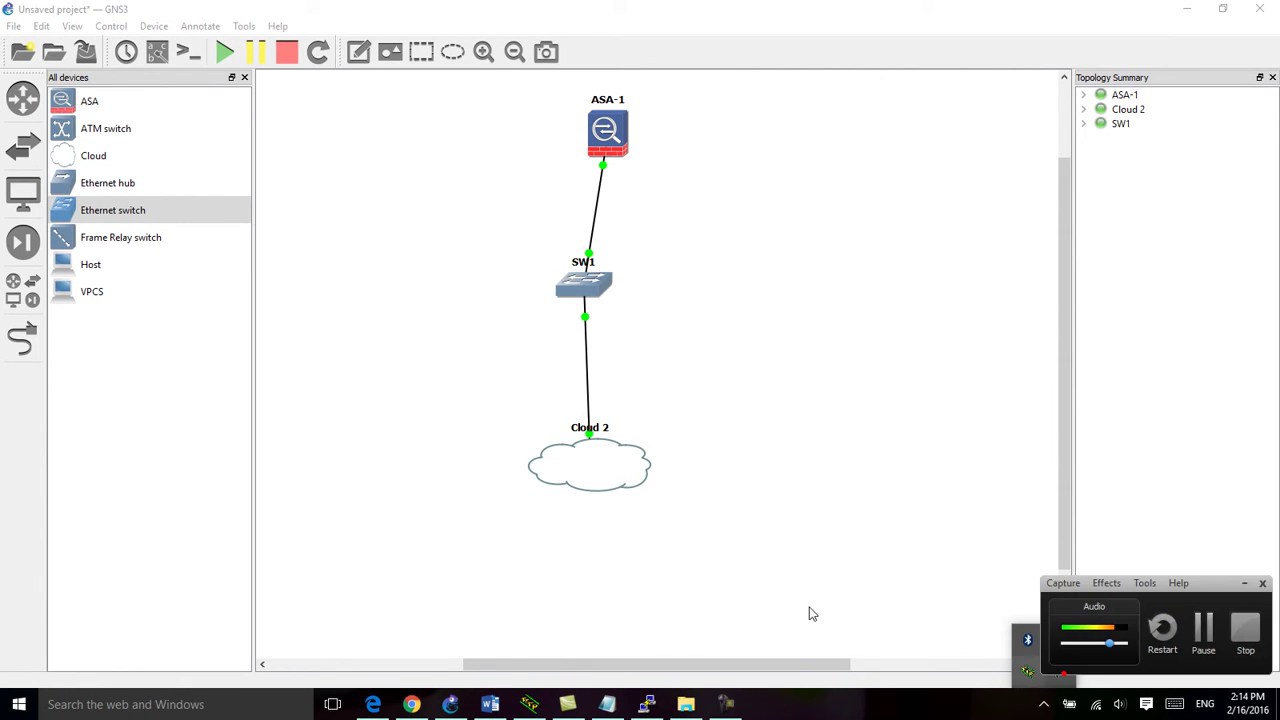
left_click(1240, 640)
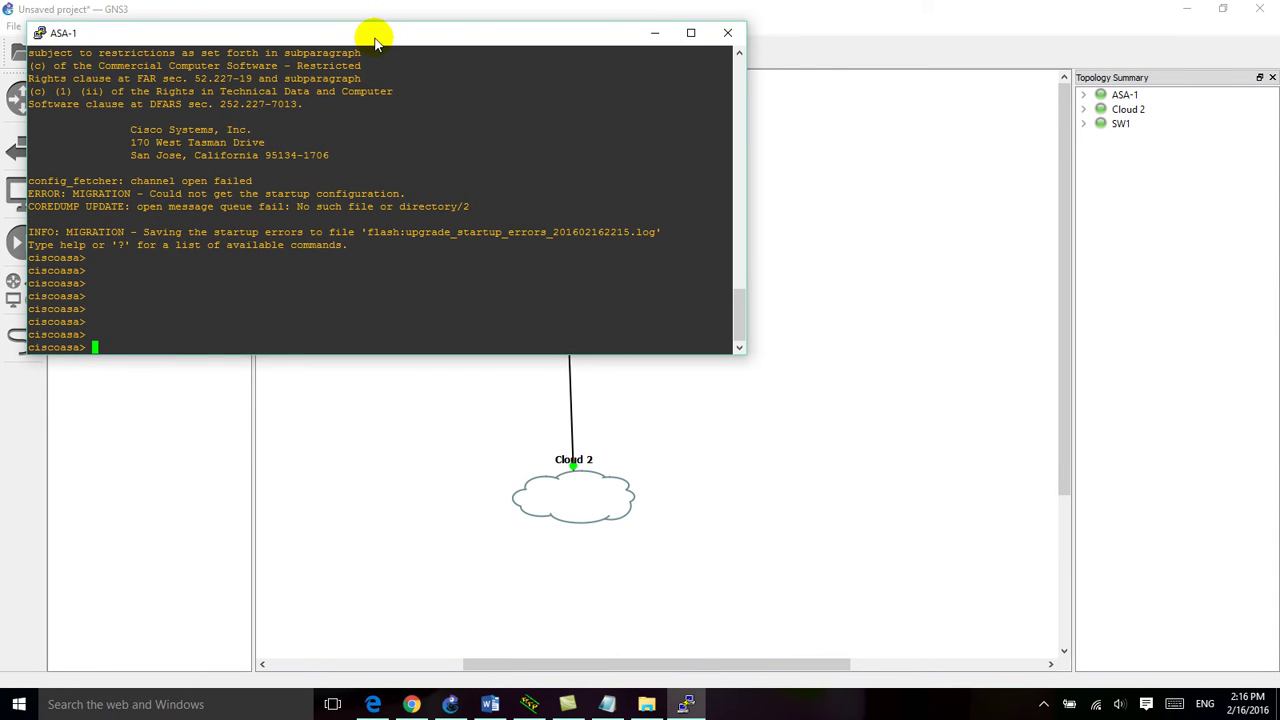
mouse_move(371, 37)
left_mouse_down()
mouse_move(716, 245)
mouse_move(744, 283)
left_mouse_up()
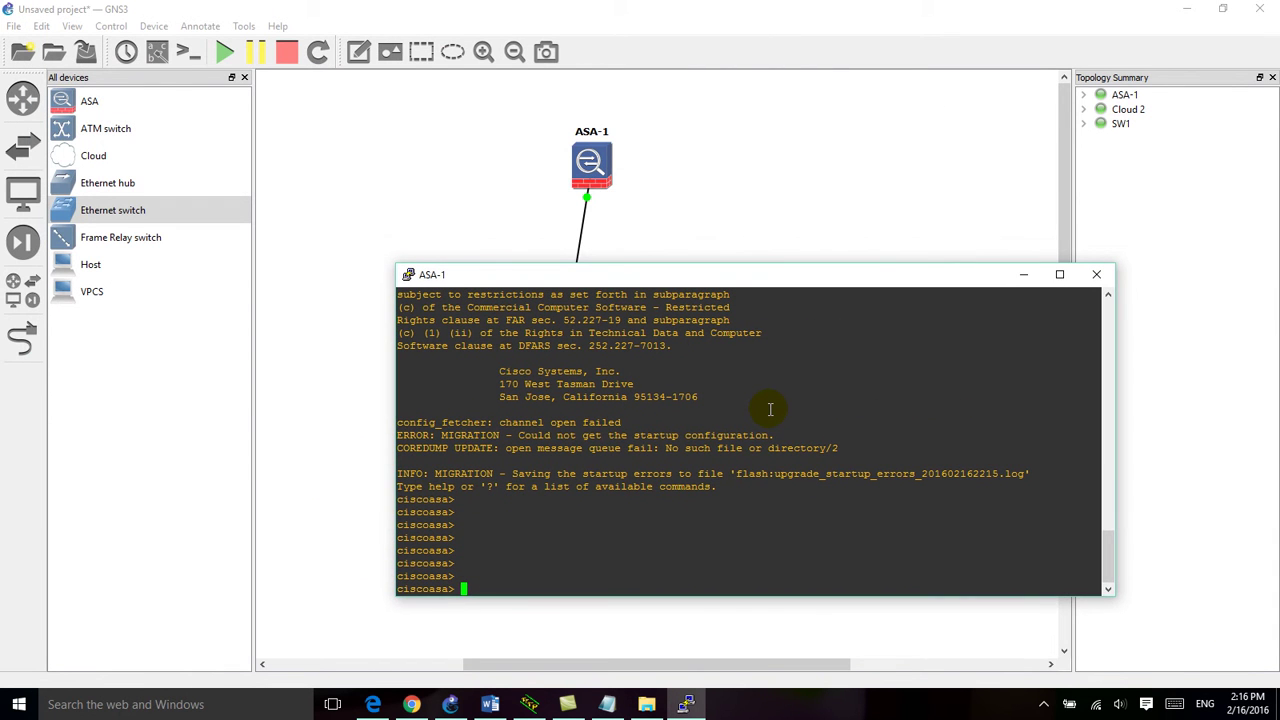
type("ena")
key("Return")
- Enter global configuration with 'conf t', declining anonymous reporting, and show GNS3 interface labels
key("Return")
type("conf t")
key("Return")
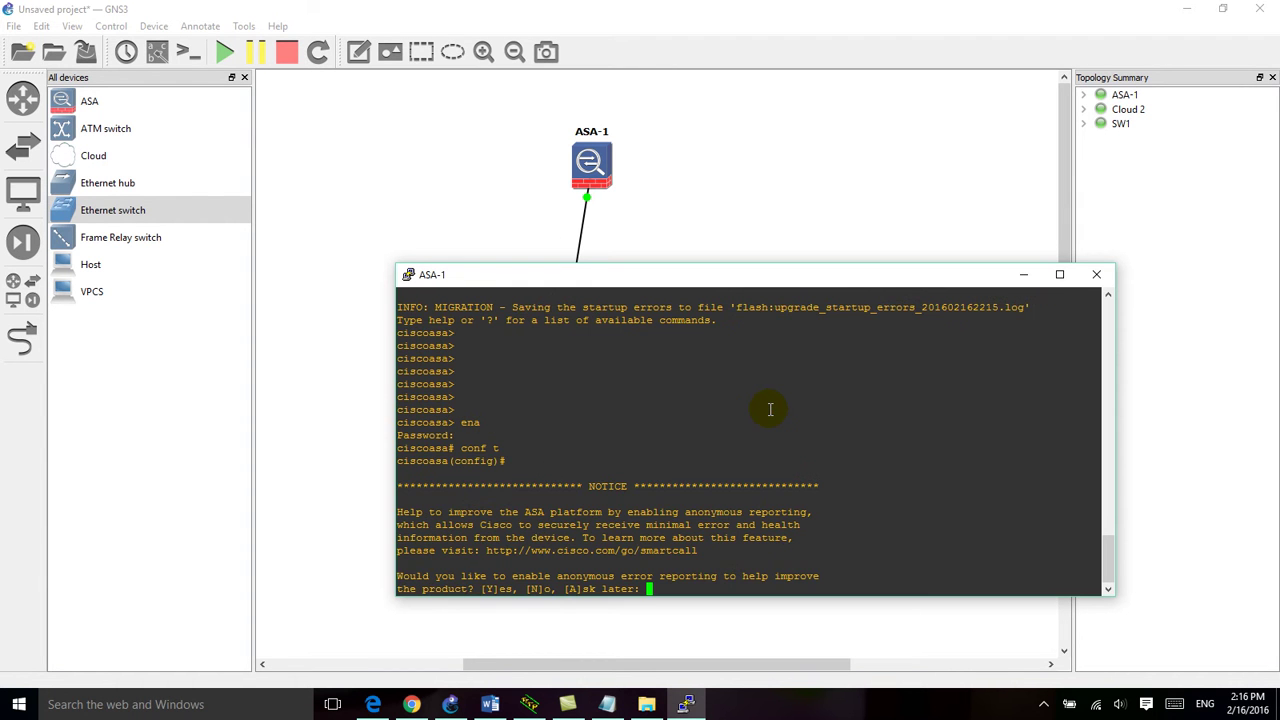
type("no")
key("Return")
key("Return")
key("Return")
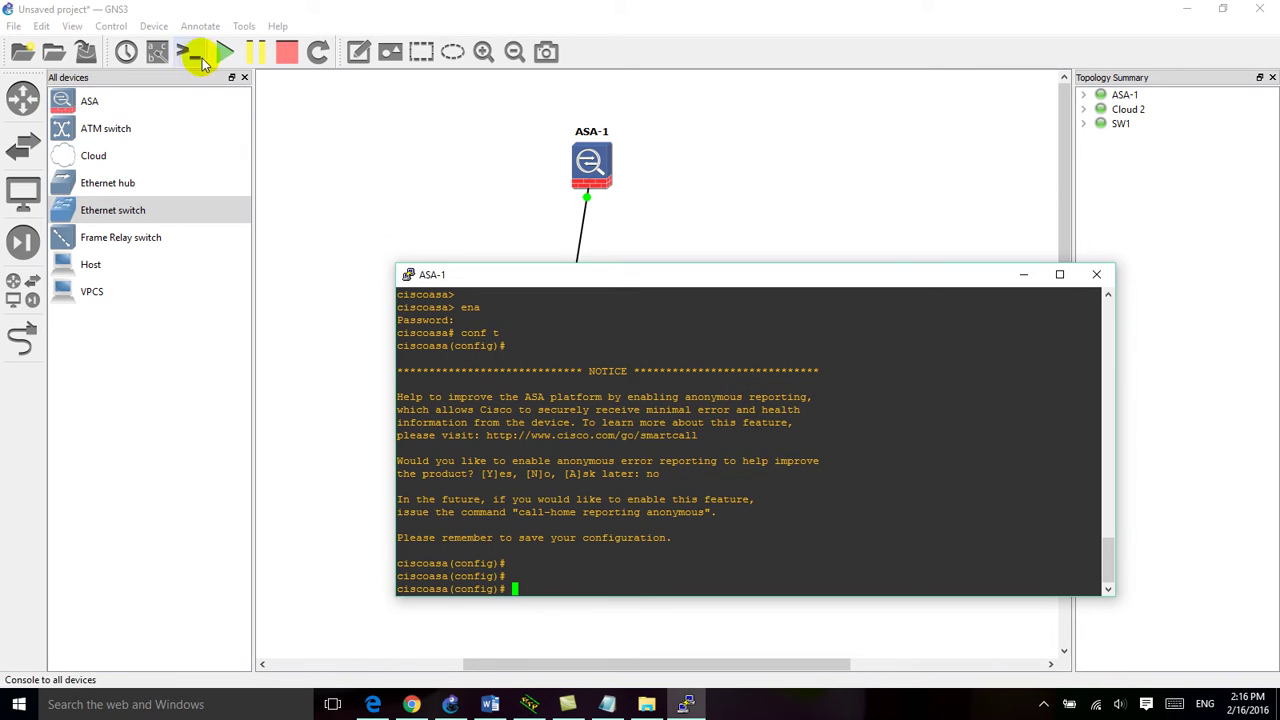
left_click(160, 55)
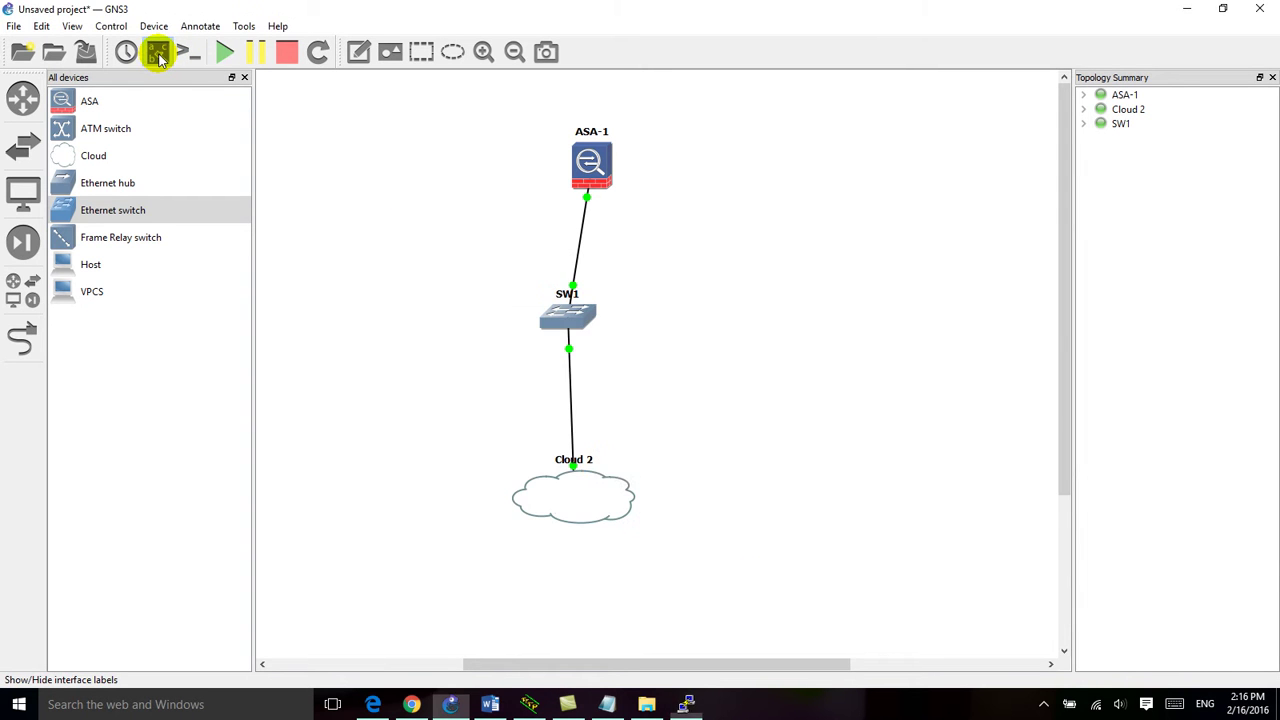
- Enter interface g0 and assign it 192.168.1.254 255.255.255.0
left_click(686, 704)
mouse_move(705, 281)
left_mouse_down()
mouse_move(873, 293)
mouse_move(1015, 183)
left_mouse_up()
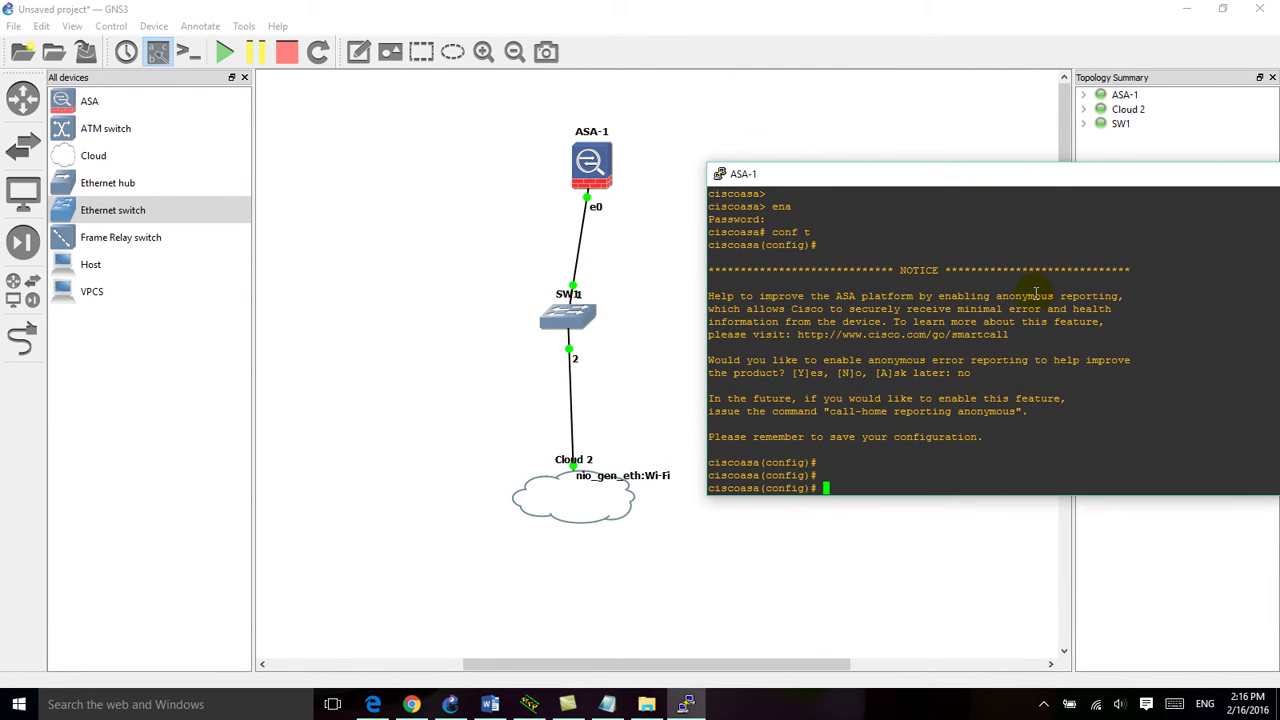
type("int g0")
key("Return")
type("ip addd")
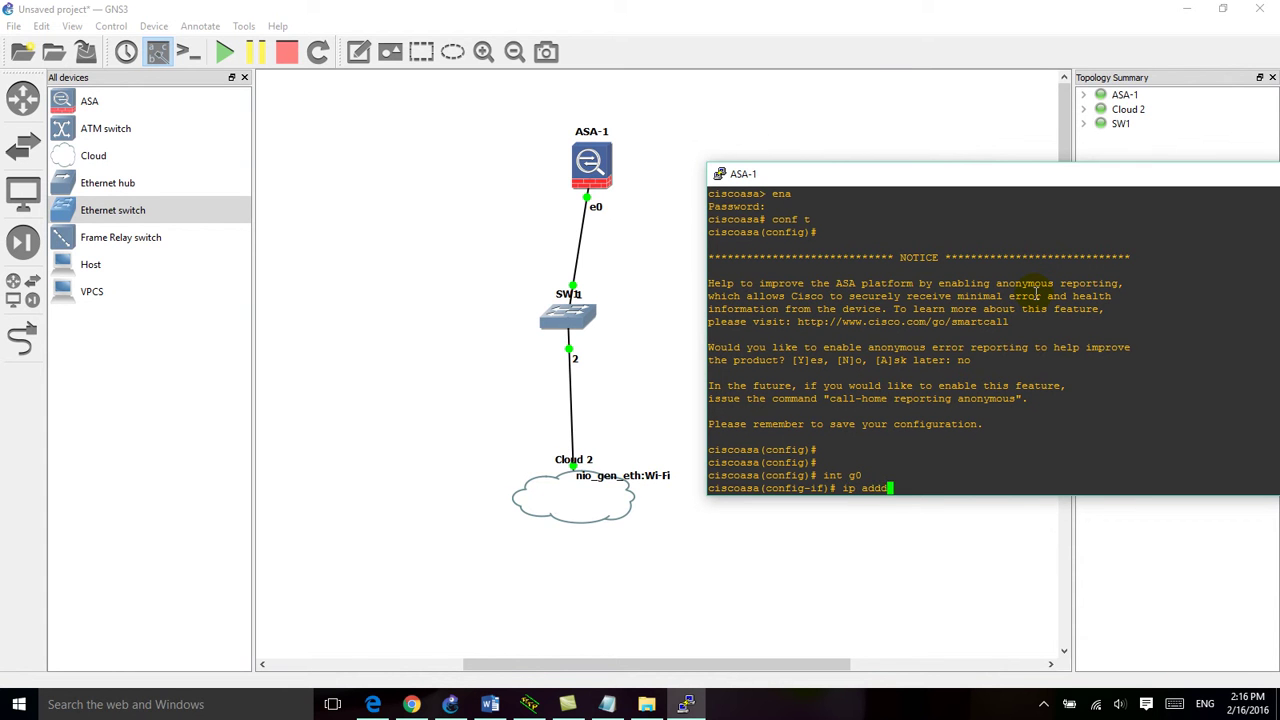
key("BackSpace")
key("BackSpace")
type("192.1")
type("68.12")
type("54")
key("BackSpace")
key("BackSpace")
type(".2")
type("54 255.2555")
key("BackSpace")
type(".255.0")
key("Return")
- Name g0 'inside' and set its security level to 100
type("nam")
key("Tab")
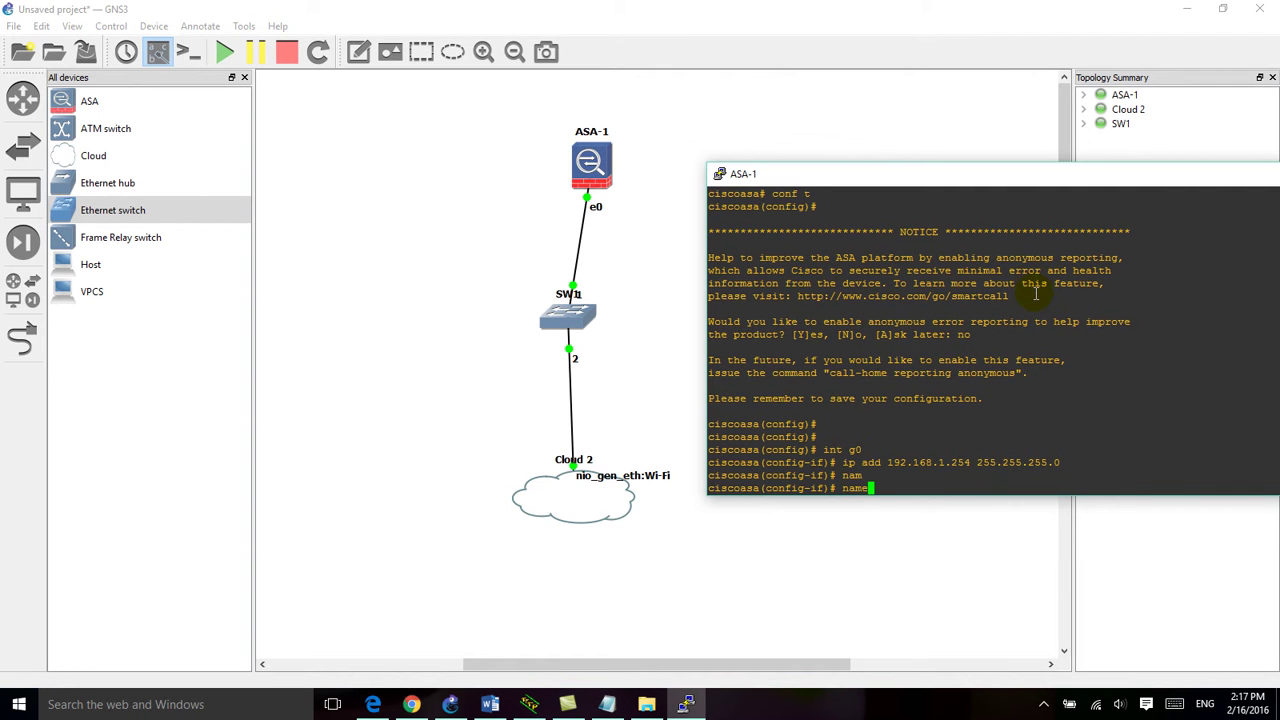
key("Tab")
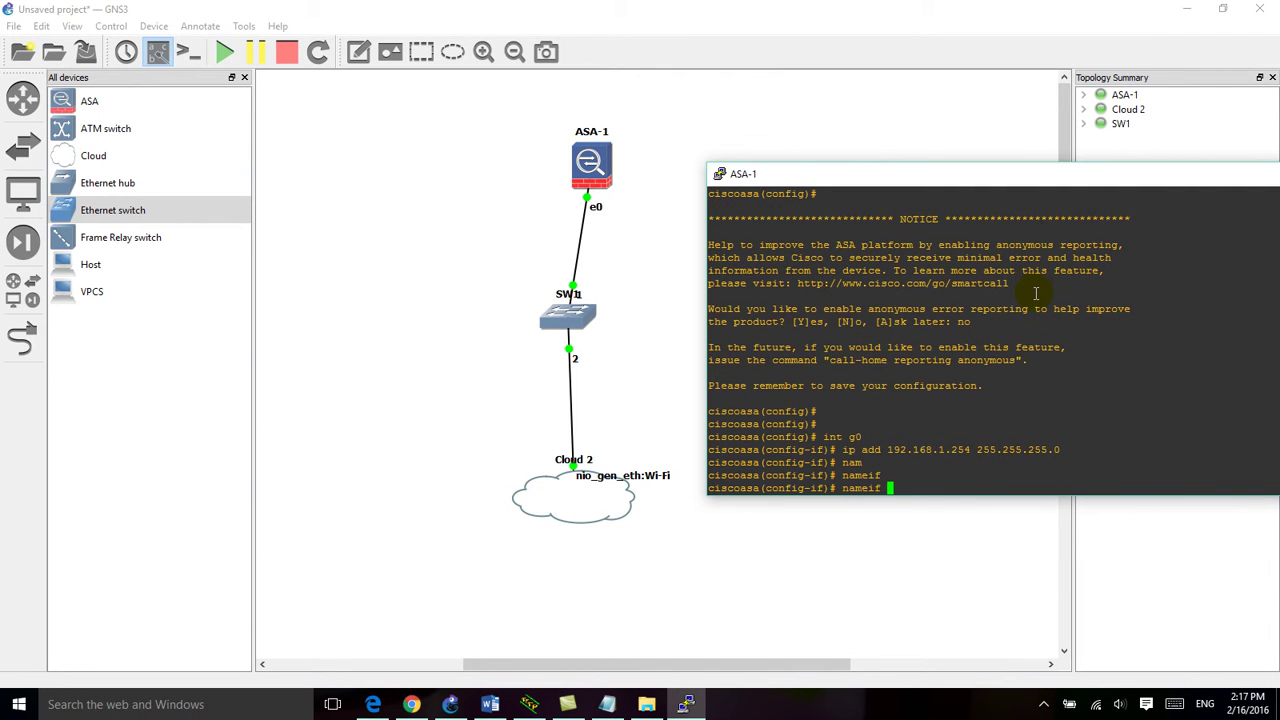
type("nd")
type("ide")
key("Tab")
key("Return")
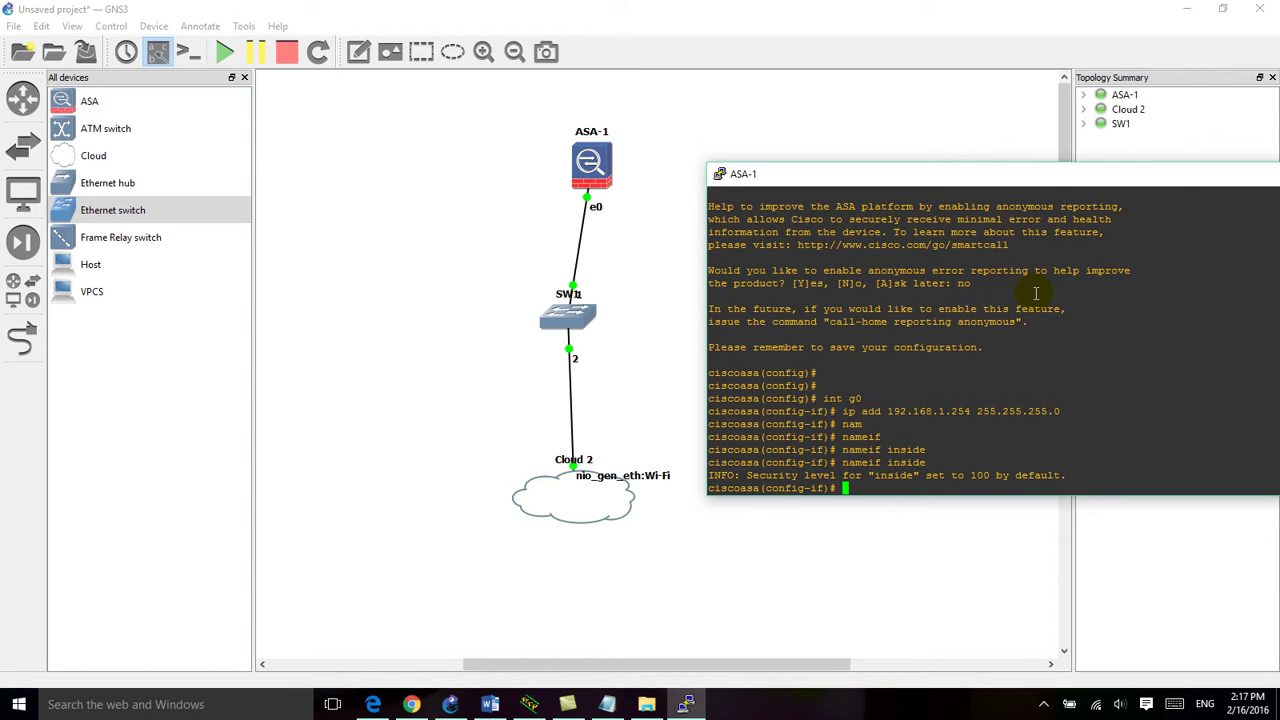
type("sec")
key("Tab")
type("100")
key("Return")
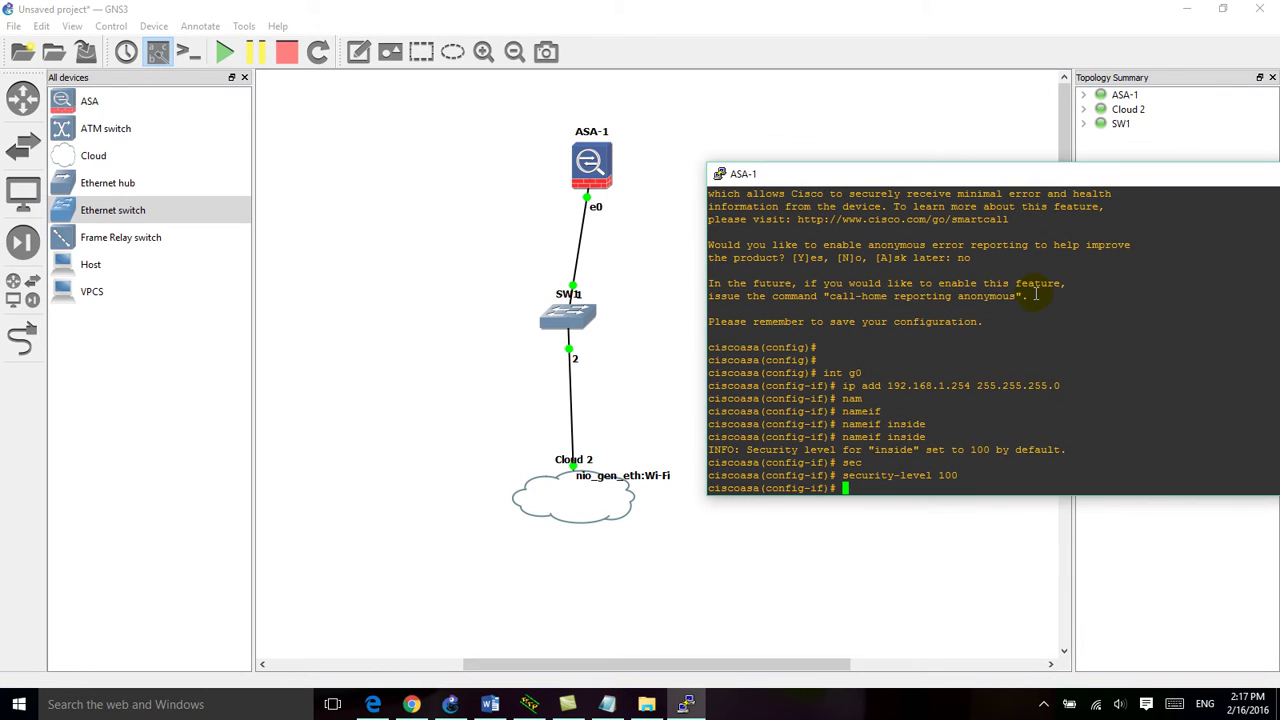
- Enable g0 with 'no shutdown' and exit interface configuration
left_click_drag(889, 452, 1054, 452)
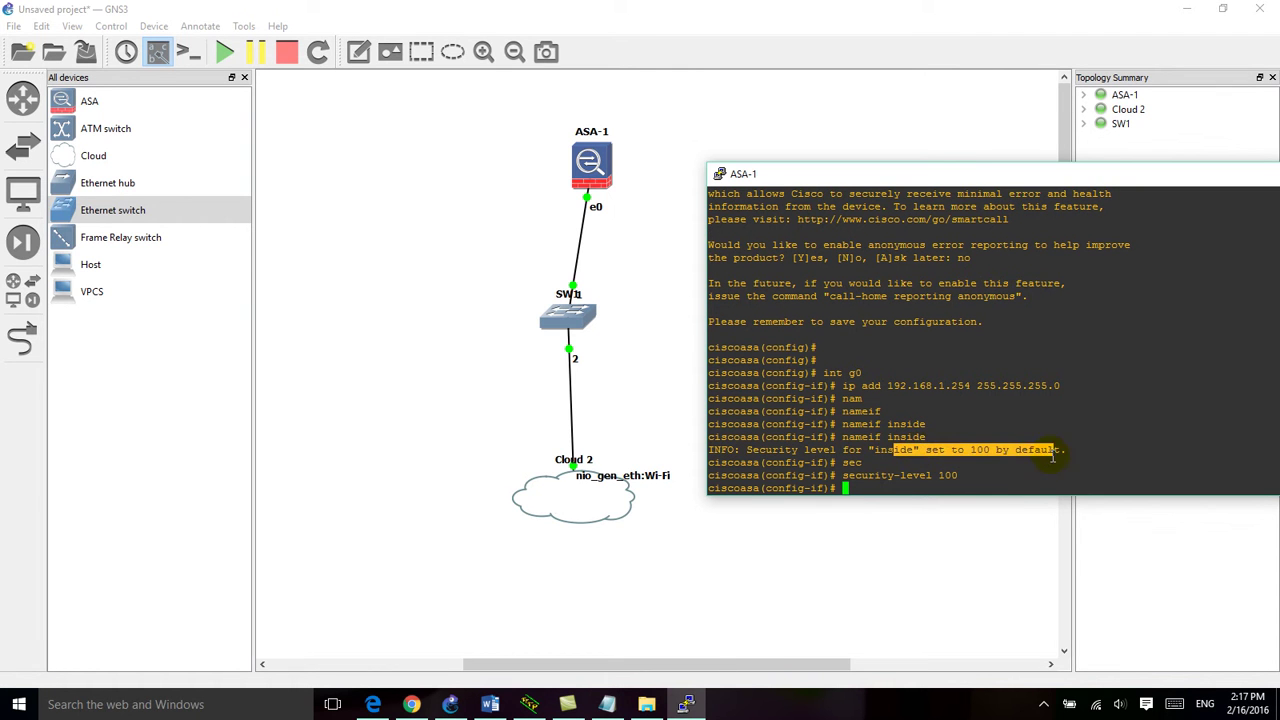
left_click(893, 492)
type("no sh")
key("Tab")
type("ut")
key("Tab")
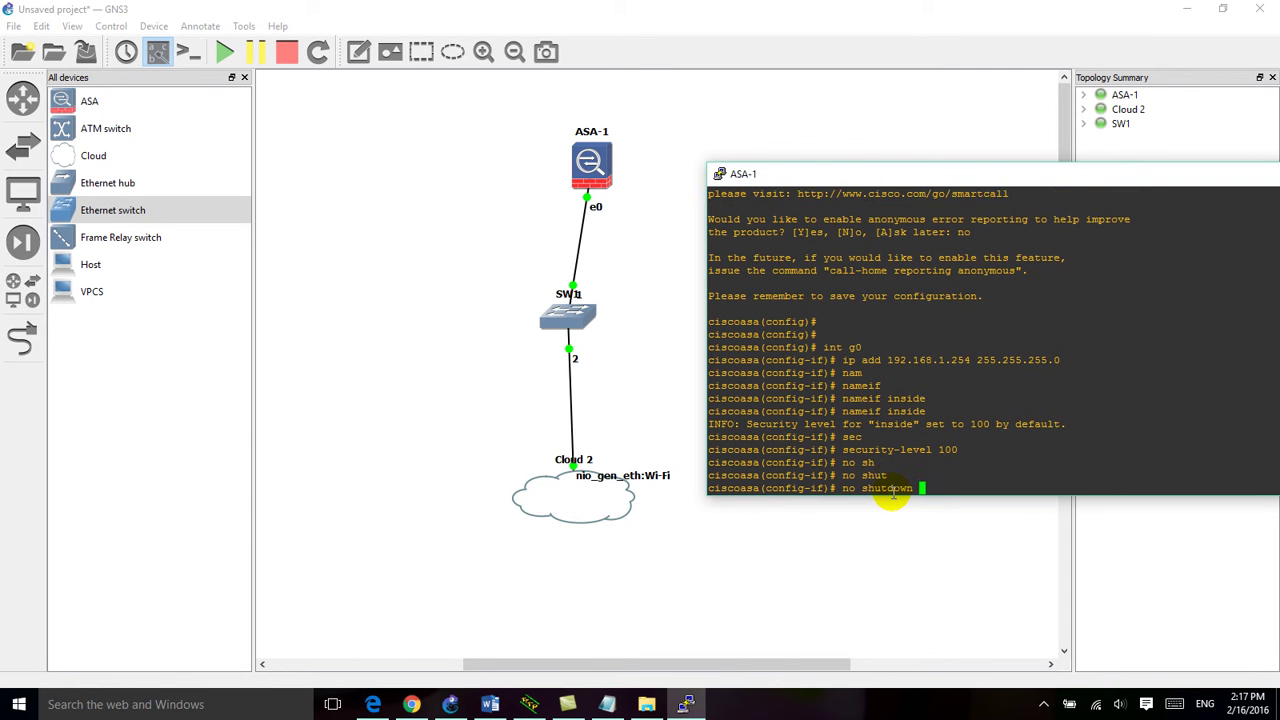
key("Return")
key("Return")
key("Return")
key("Return")
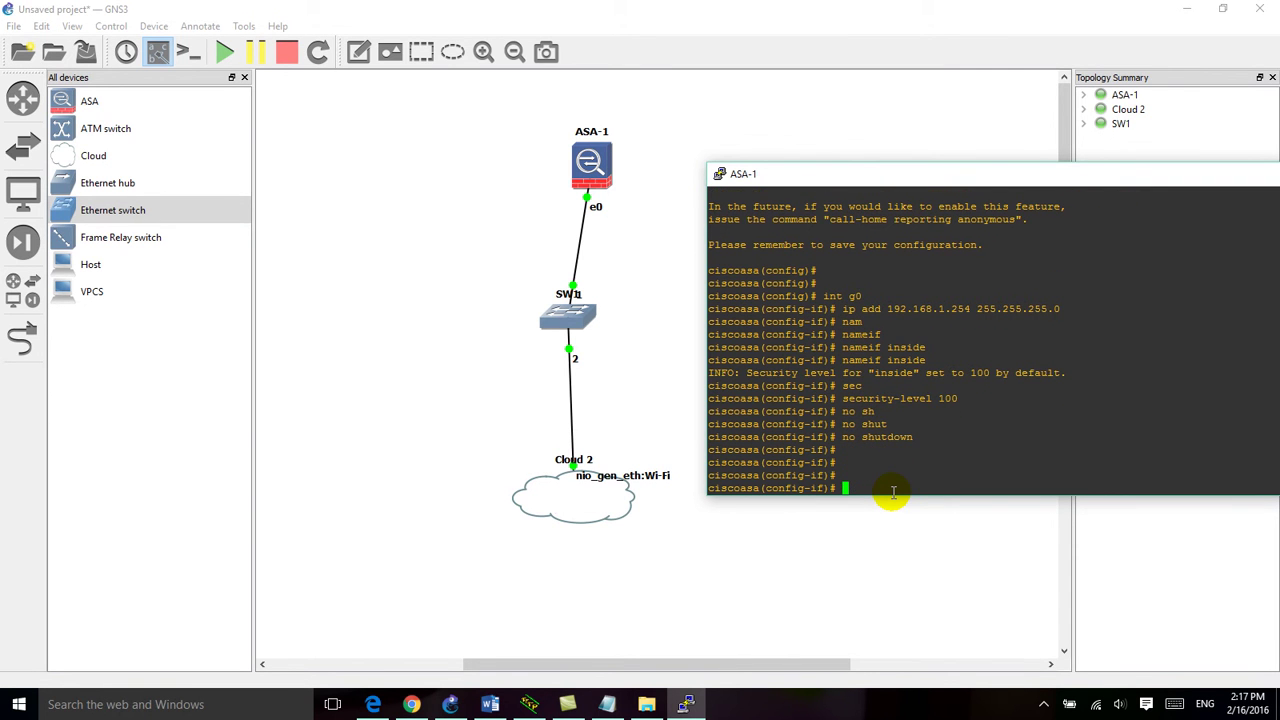
type("exi")
key("Return")
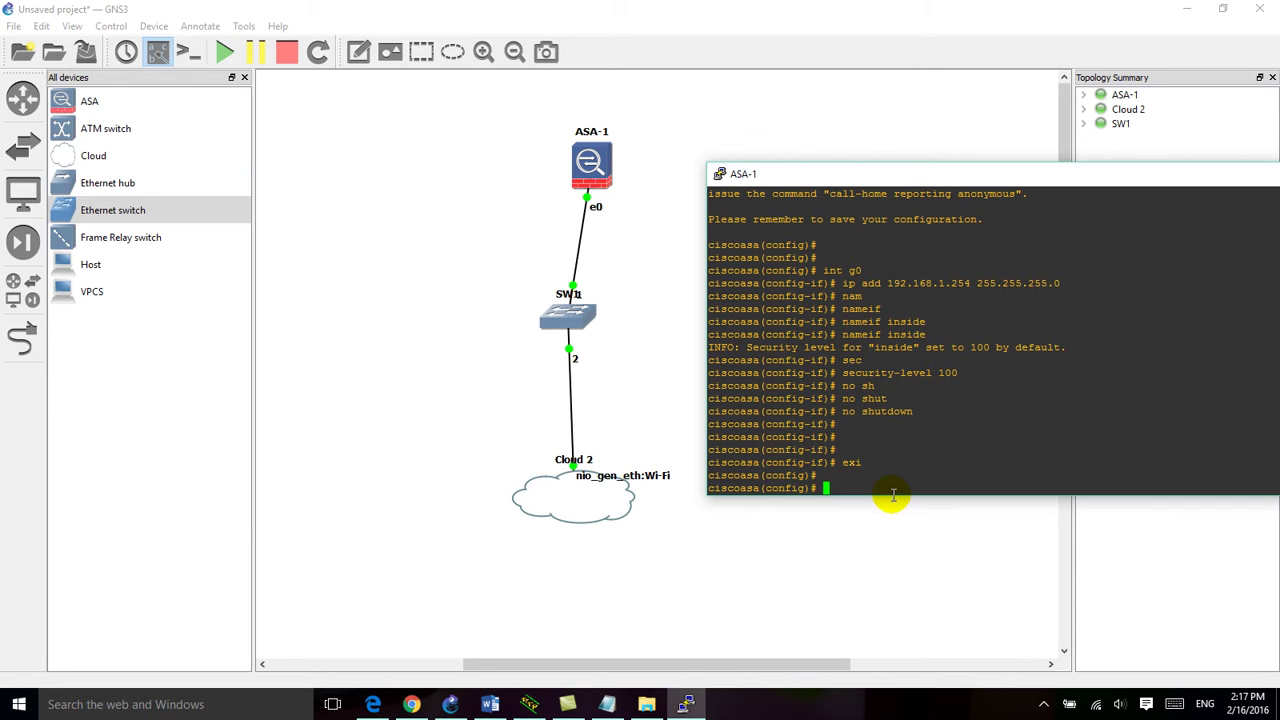
type("http ser")
- Enable the ASA HTTP server and allow management from 0 0 on the inside interface
key("Tab")
type("en")
key("Tab")
key("Return")
type("htt")
key("Tab")
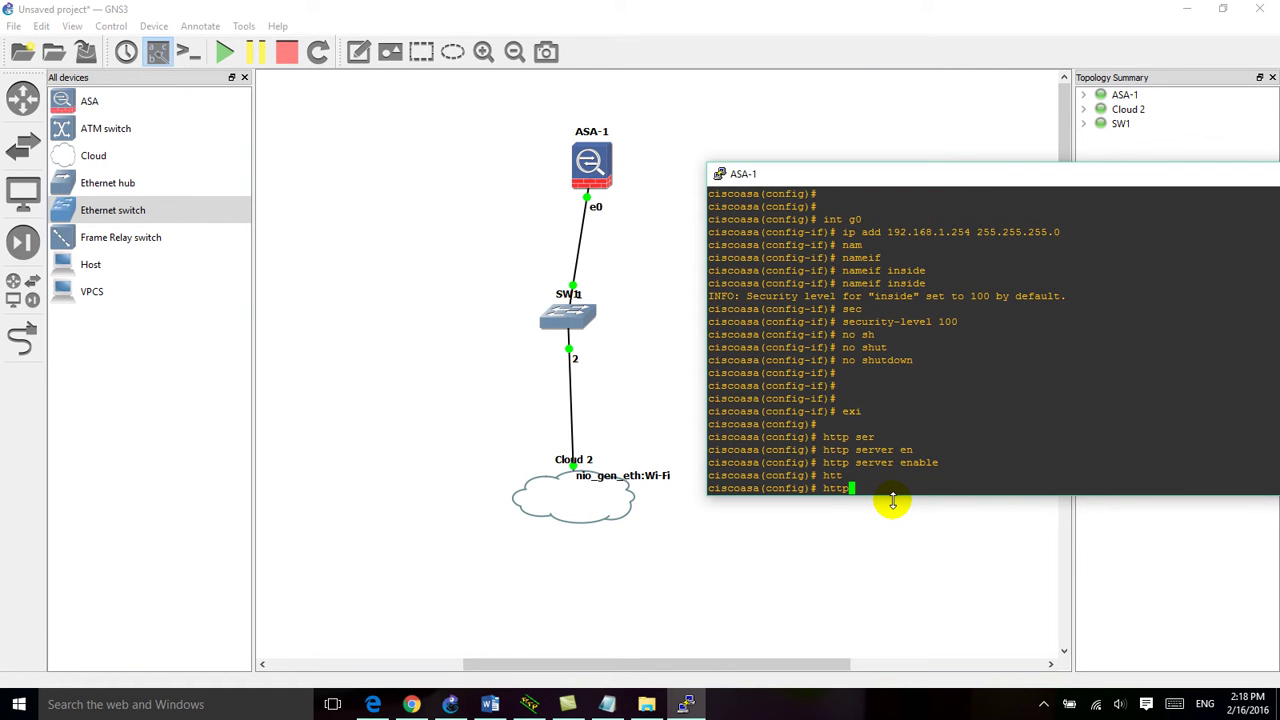
type("0 0 ")
type("in")
key("Tab")
key("Return")
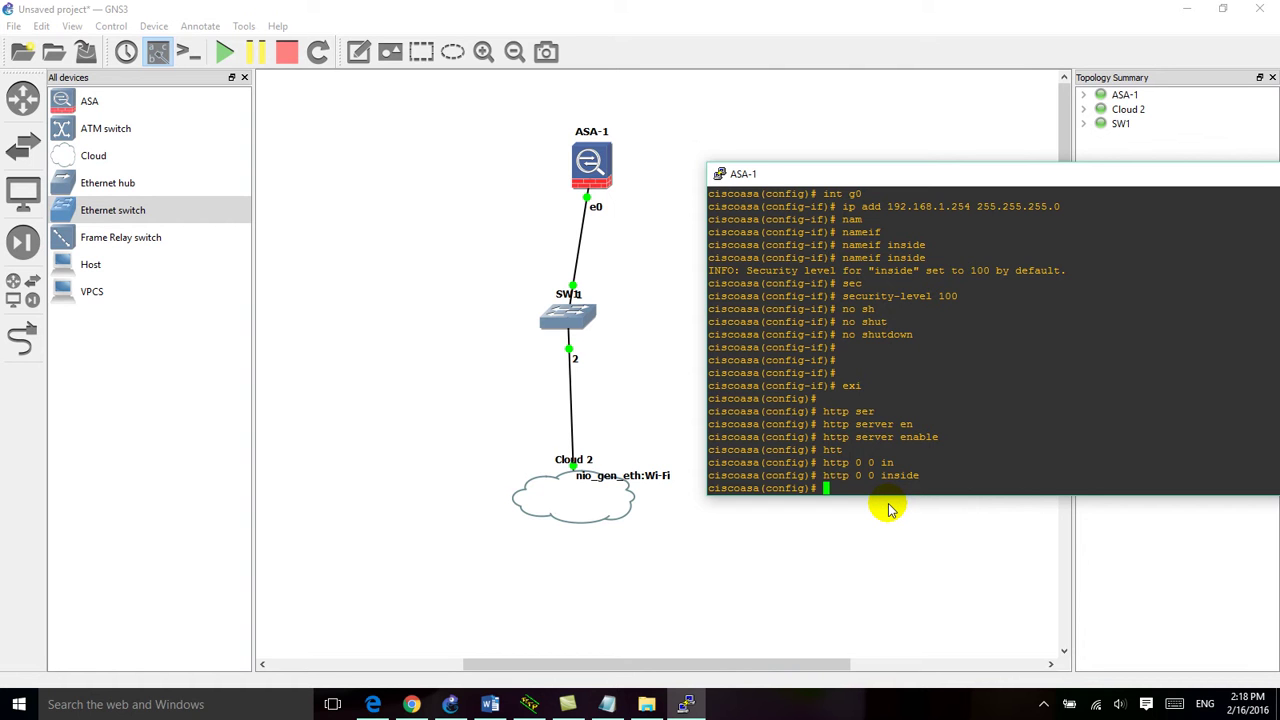
- Create user admin with a password at privilege 15, then exit configuration mode
type("user")
key("Tab")
type("an")
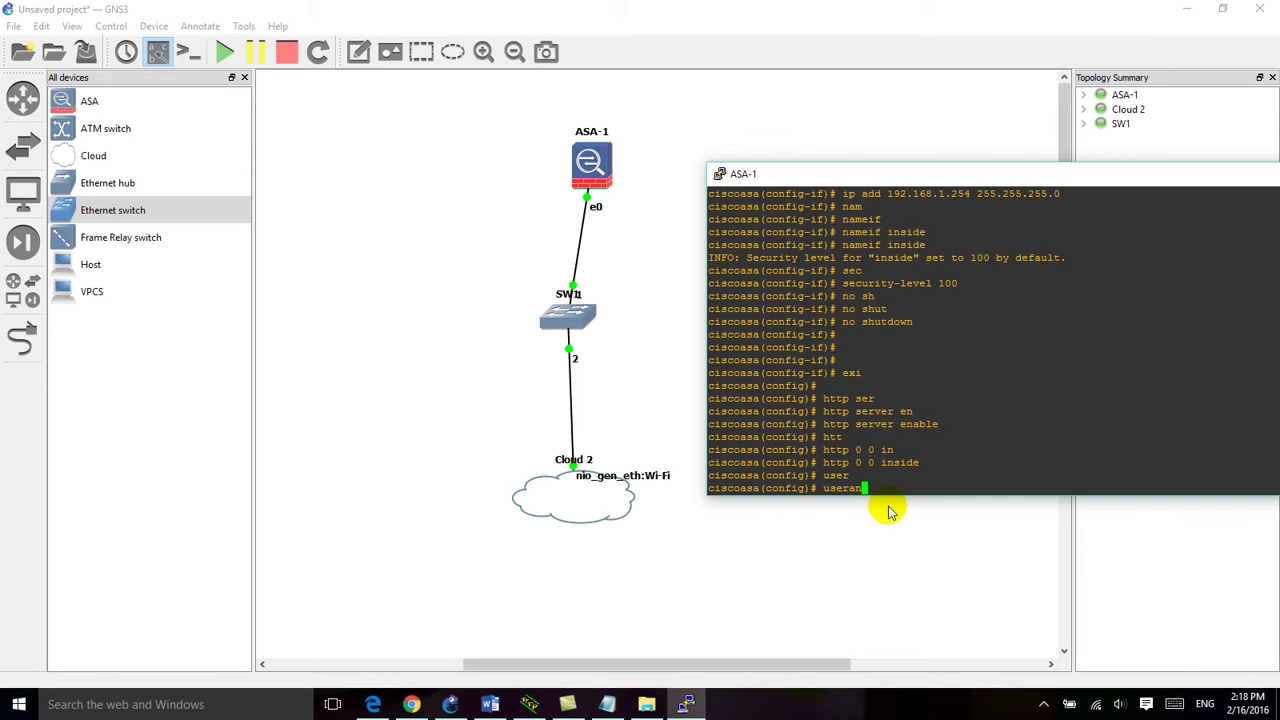
key("Tab")
type("admin pa")
key("Tab")
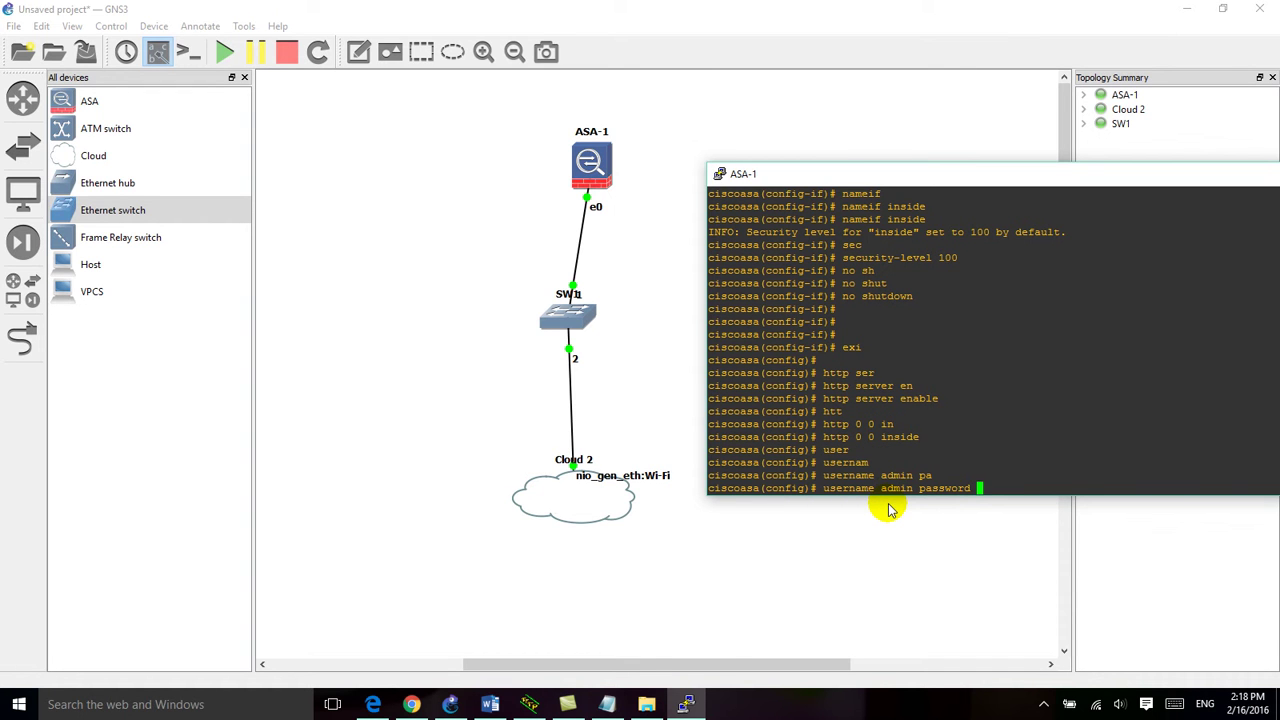
type("123 pri")
key("Tab")
type("15")
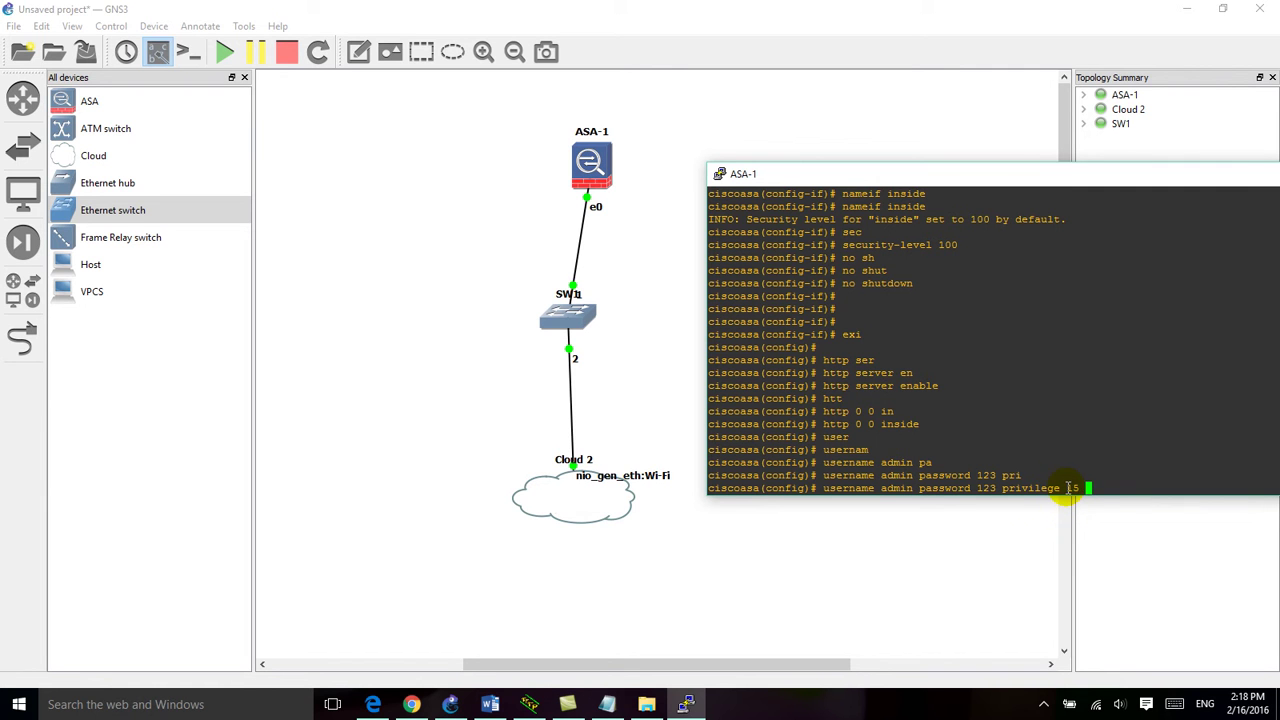
left_click_drag(1068, 489, 1104, 487)
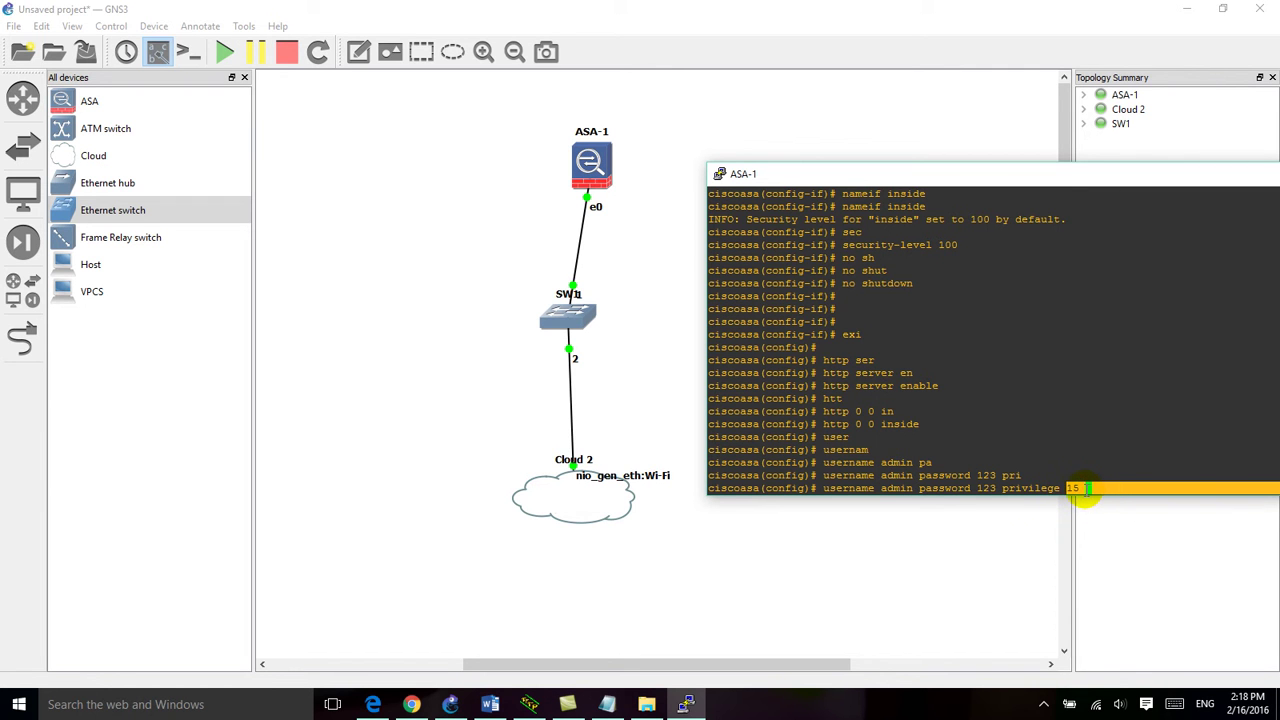
left_click(1085, 489)
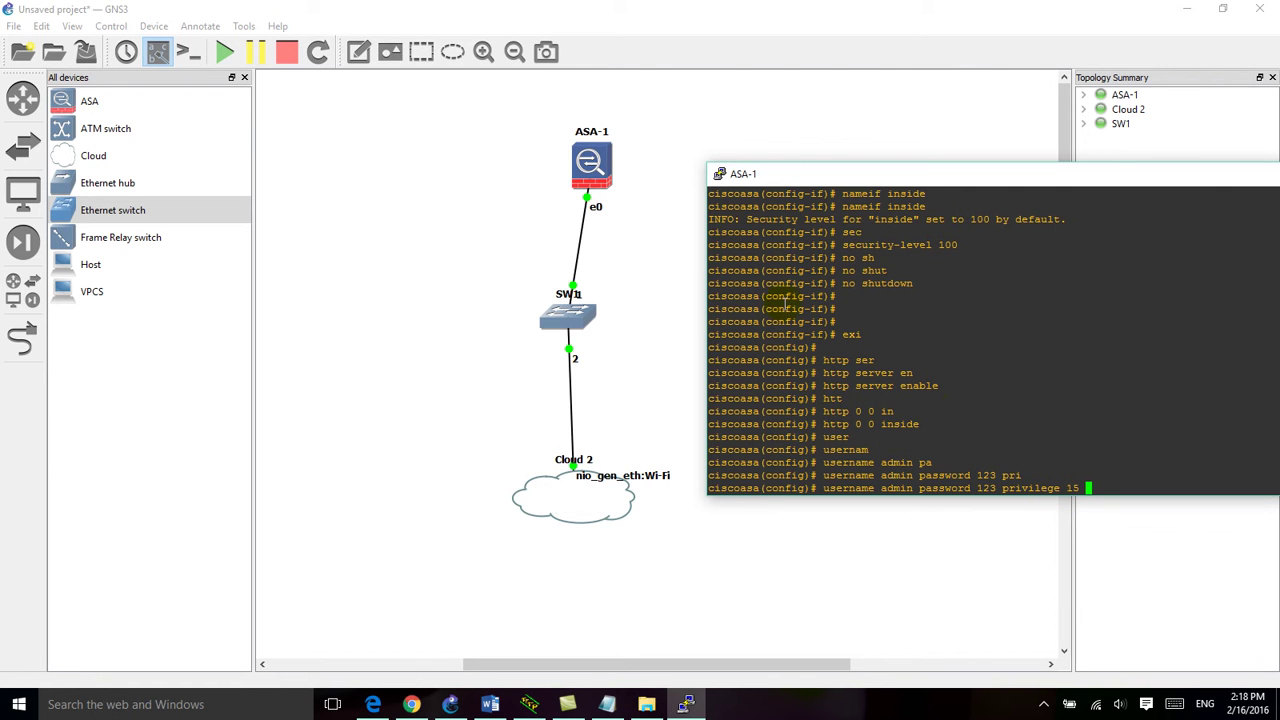
left_click_drag(1088, 488, 1064, 488)
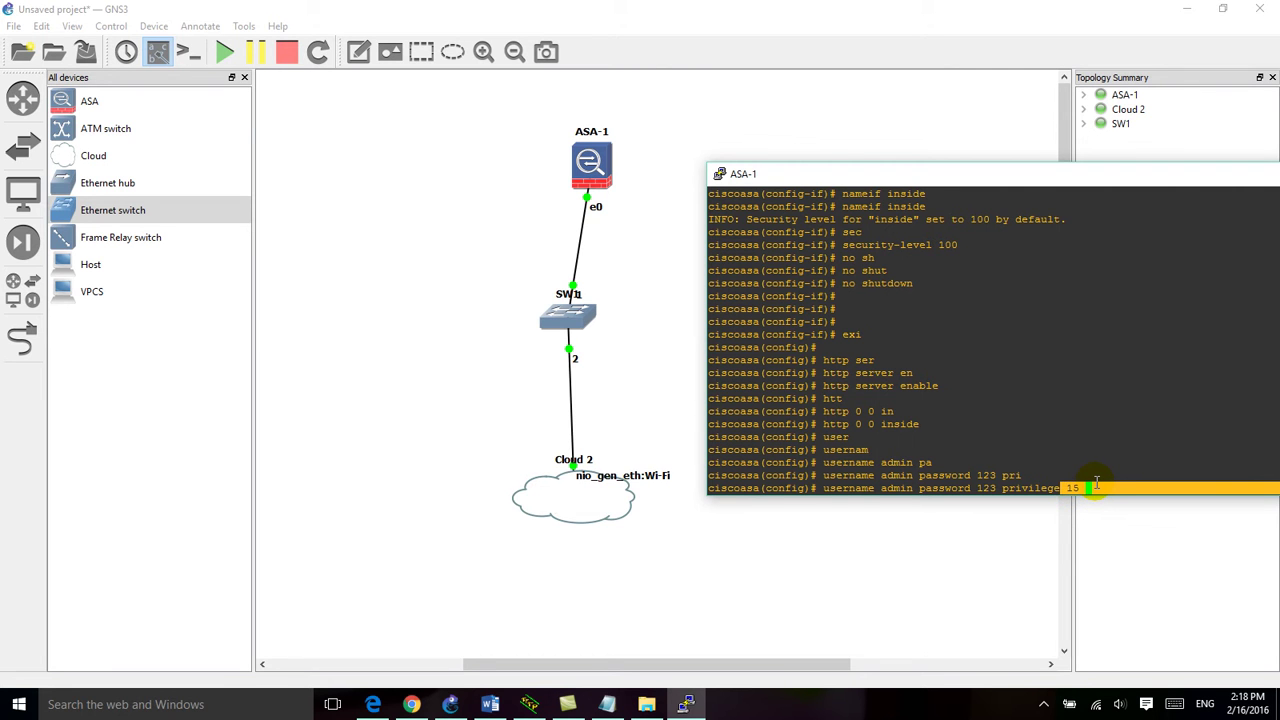
left_click(1096, 482)
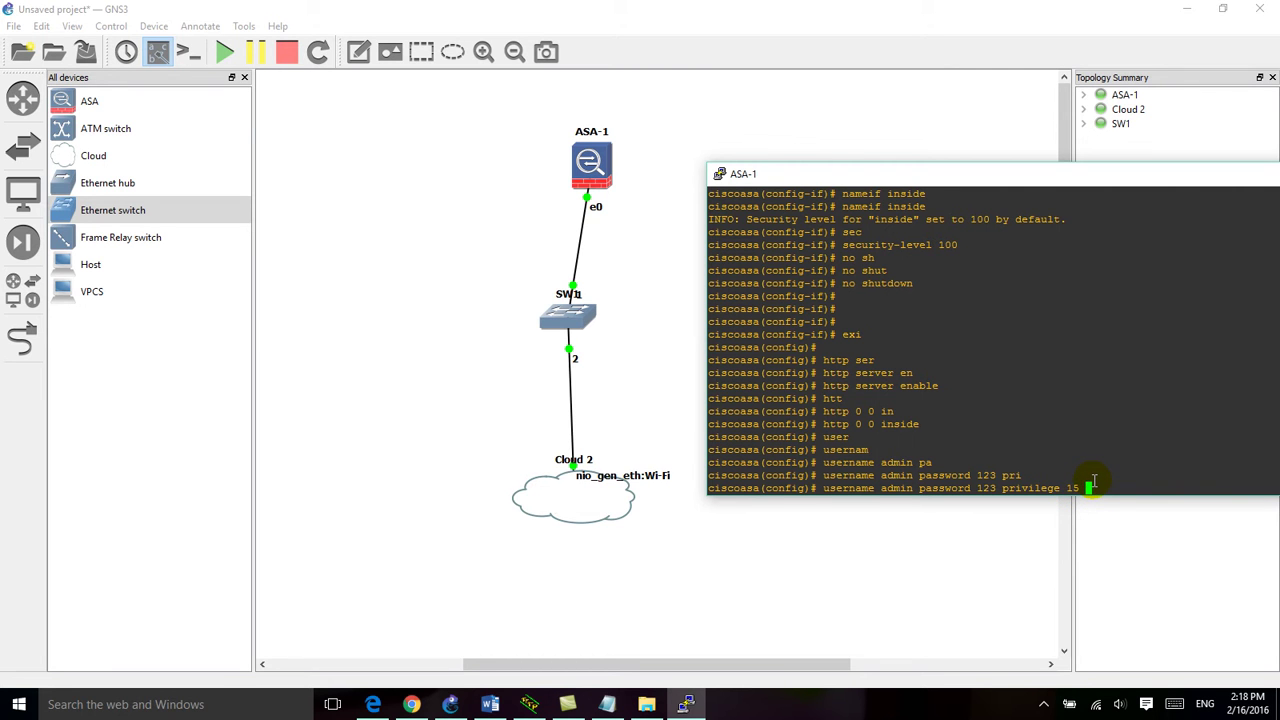
key("Return")
key("Return")
type("exi")
key("Return")
key("Return")
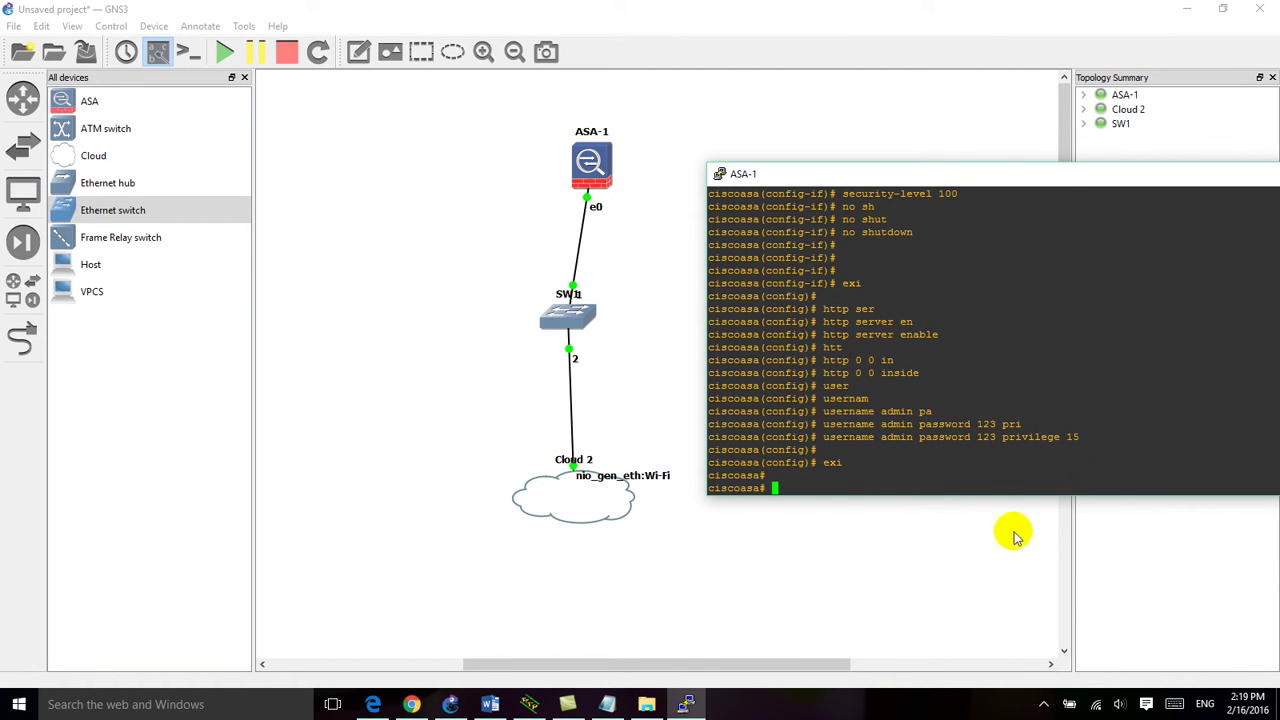
- With Tftpd32 beside the console, run 'copy tftp flash:' using remote host 192.168.1.5
left_click(530, 704)
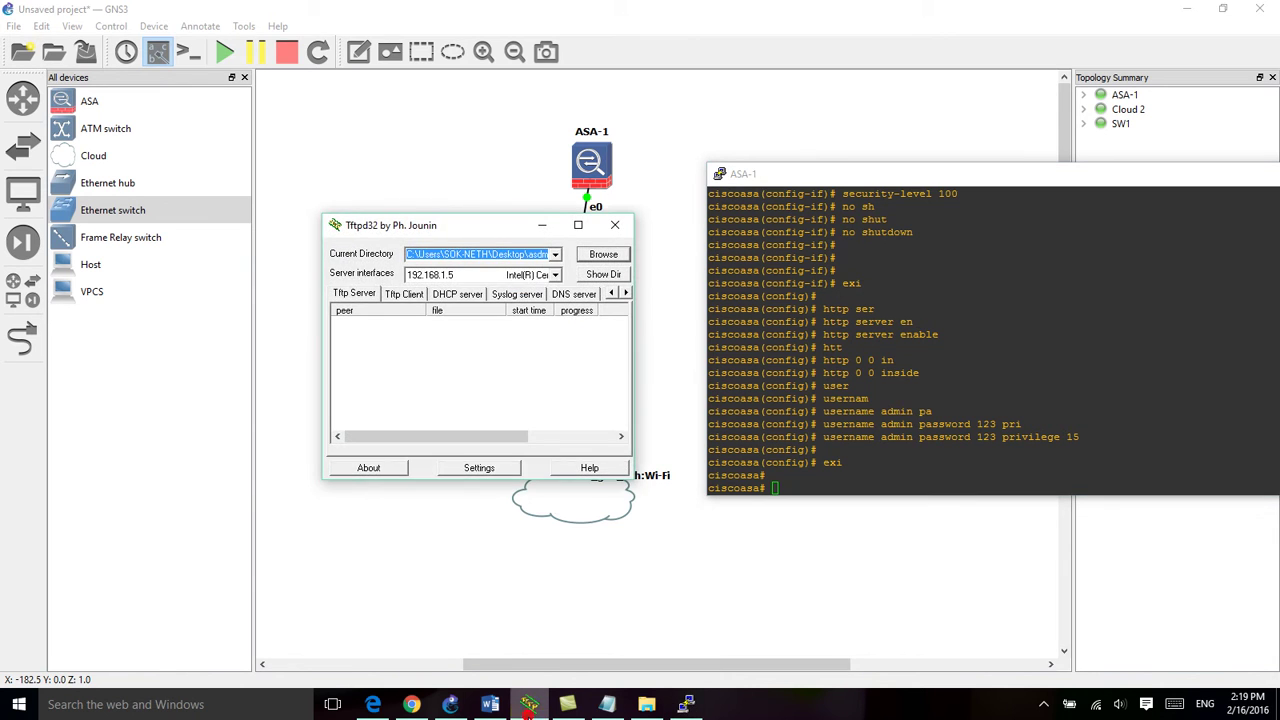
left_click_drag(458, 222, 405, 220)
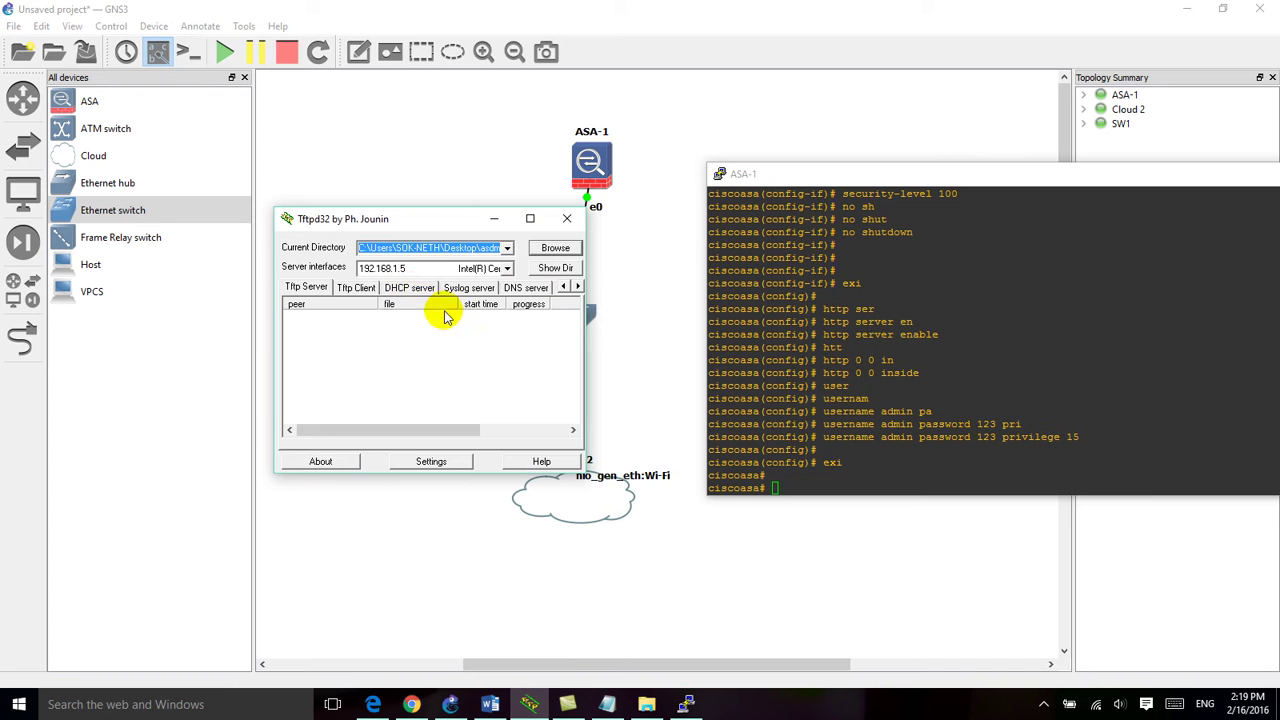
left_click(786, 480)
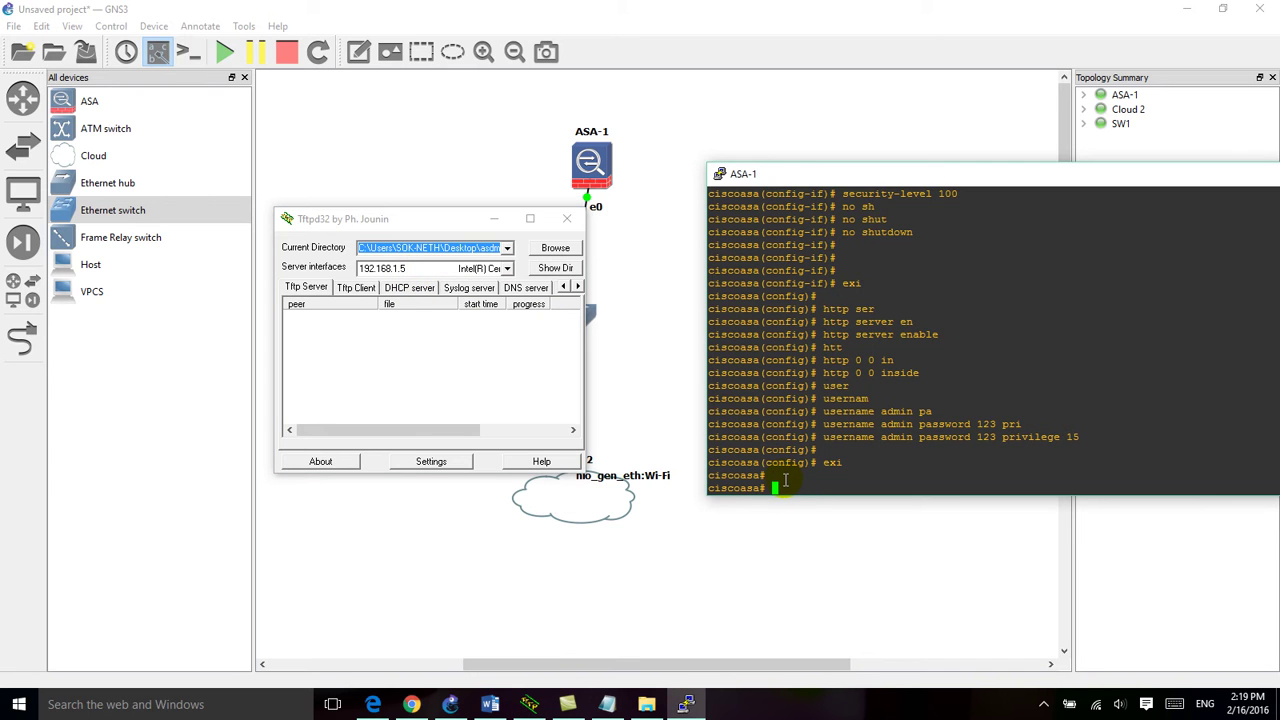
type("copy ")
type("ftp")
key("BackSpace")
key("BackSpace")
key("BackSpace")
key("BackSpace")
type("tfp")
key("BackSpace")
type("tp ")
type("fl")
key("Tab")
key("Return")
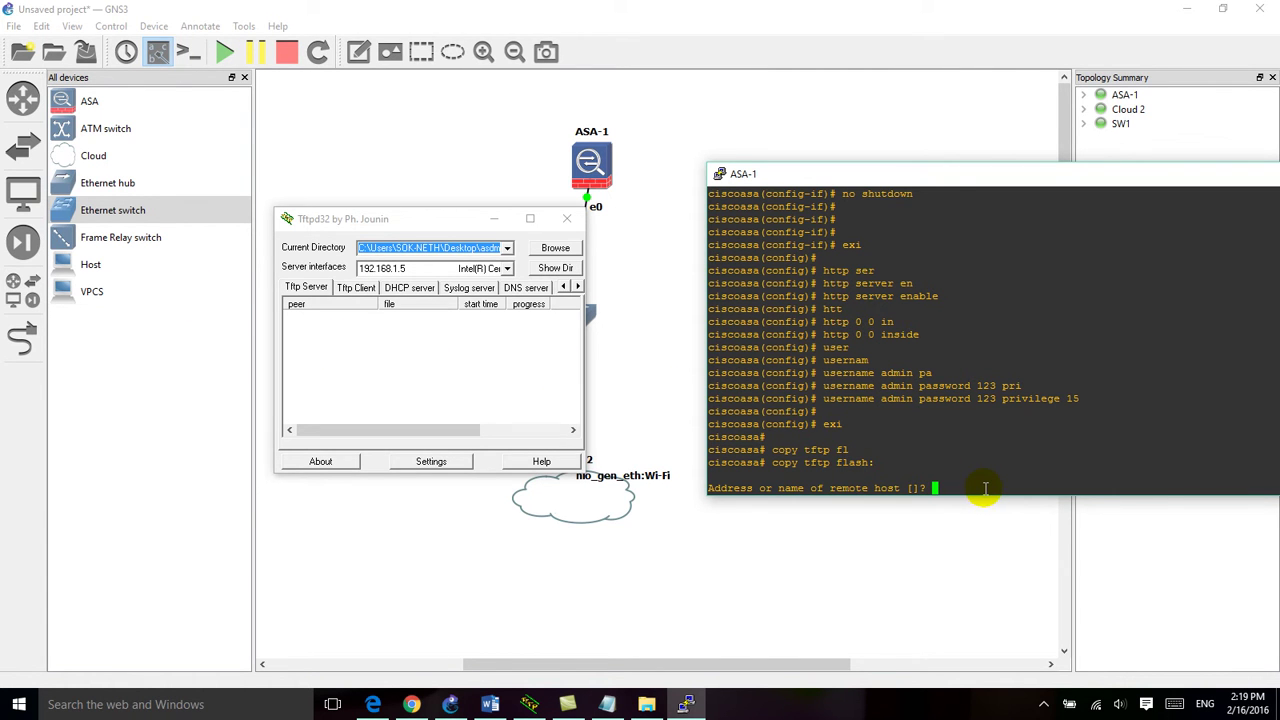
type("192")
type(".168.1.5")
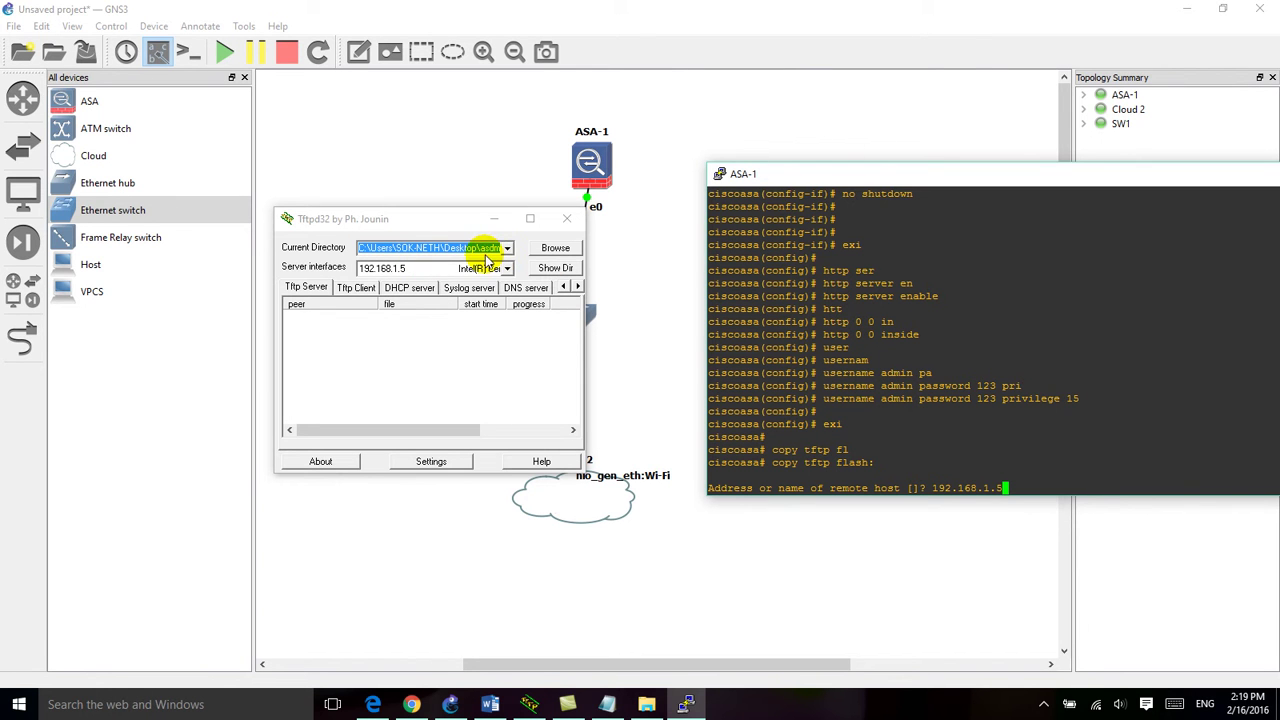
key("Return")
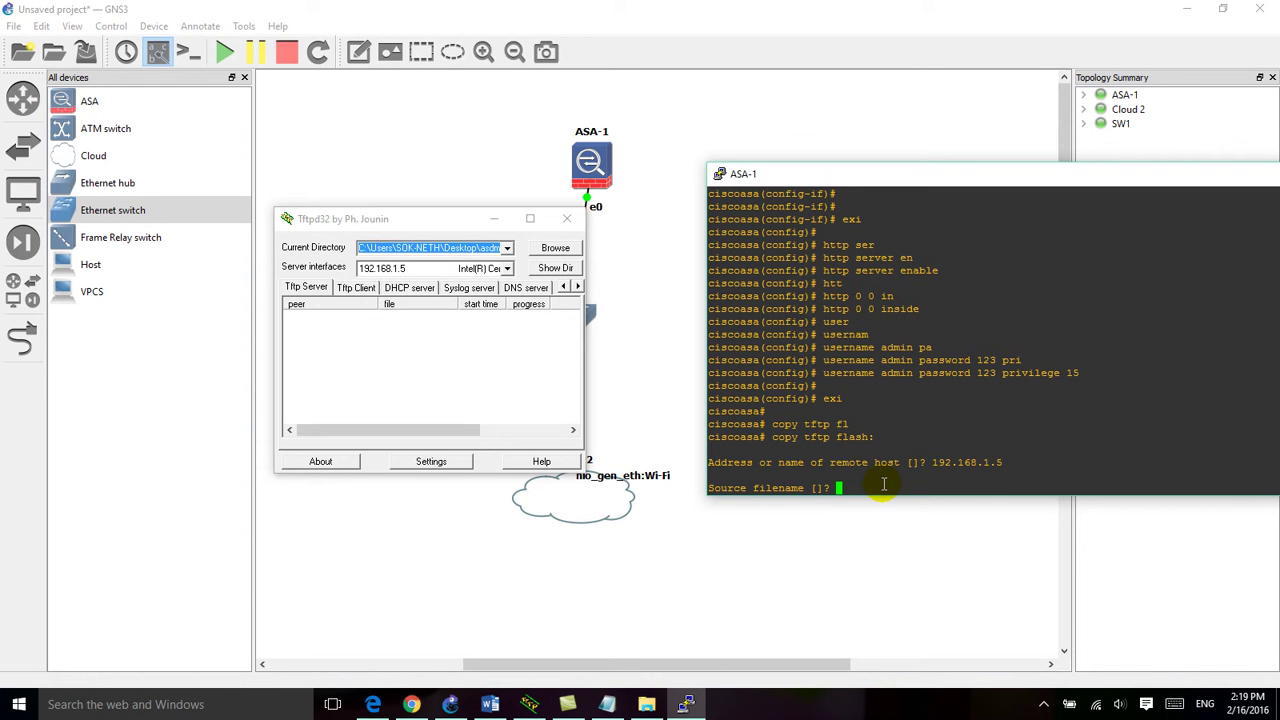
- Point Tftpd32's served directory to the Desktop asdm-649 folder
left_click(488, 248)
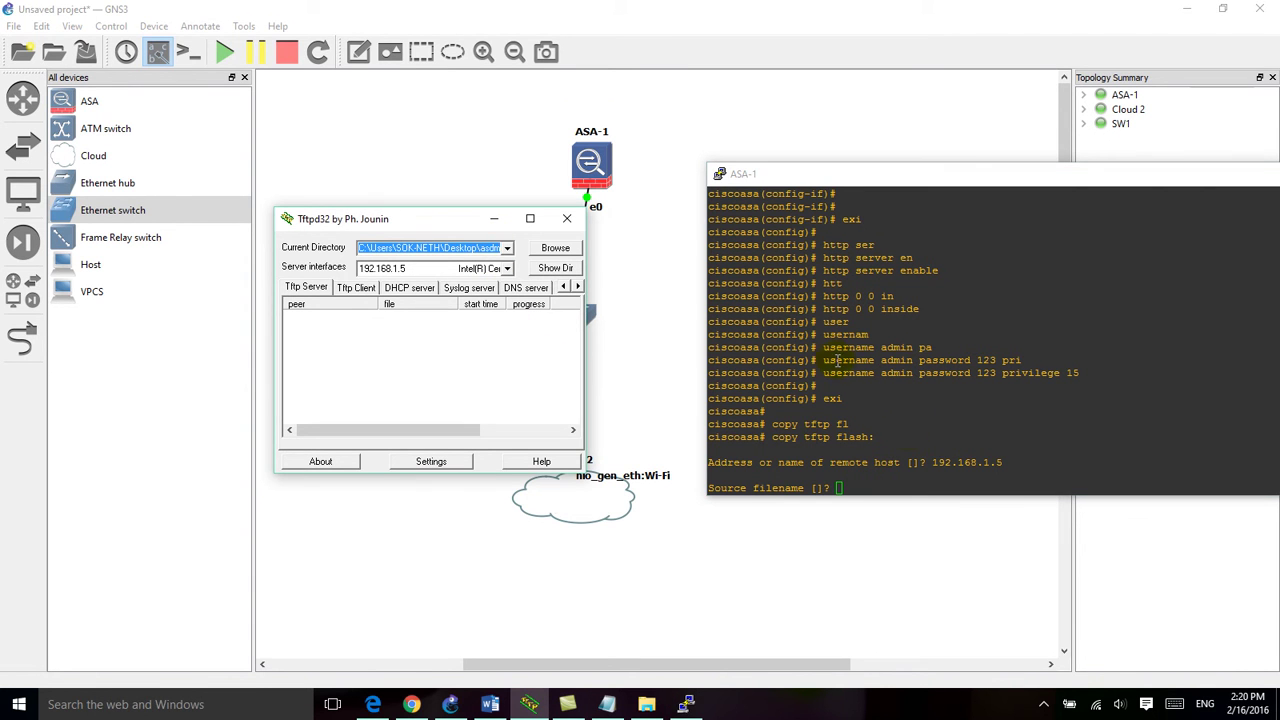
type("asd")
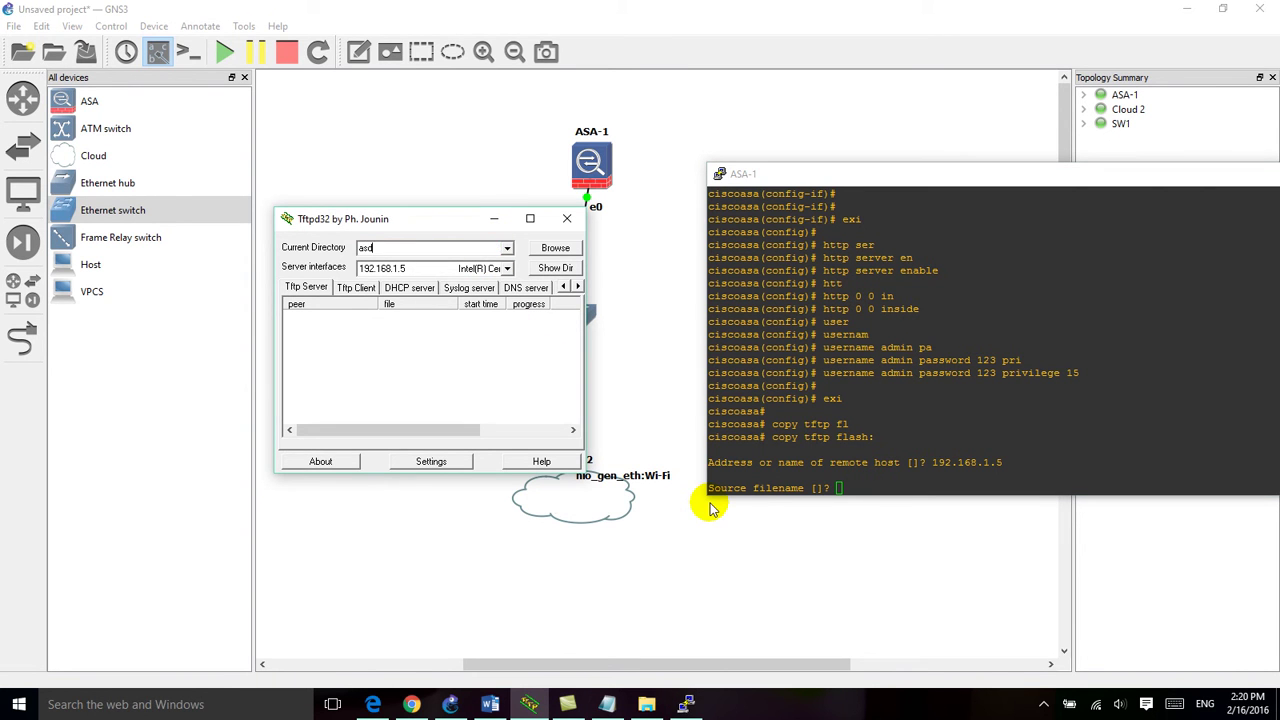
left_click(557, 248)
left_click(609, 370)
left_click(680, 449)
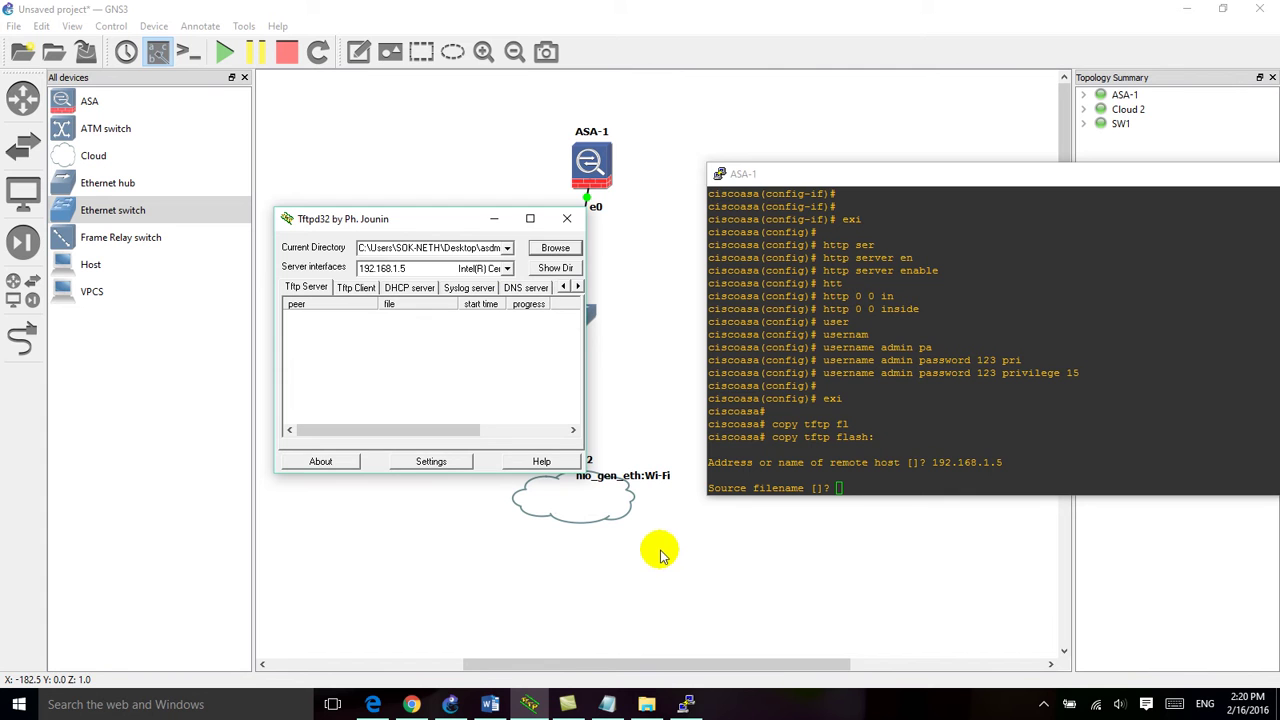
- Enter asdm-649.bin as the source filename in the ASA console
left_click(933, 417)
type("as")
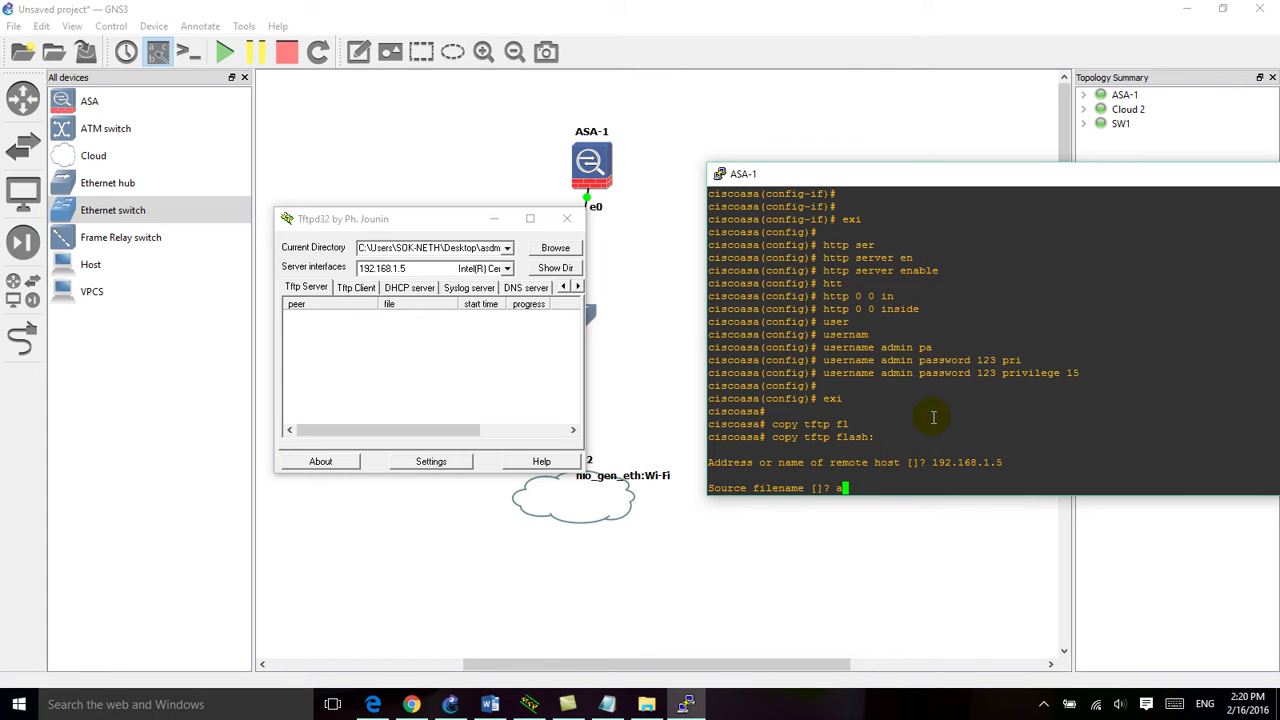
type("dm-")
type("649.bin")
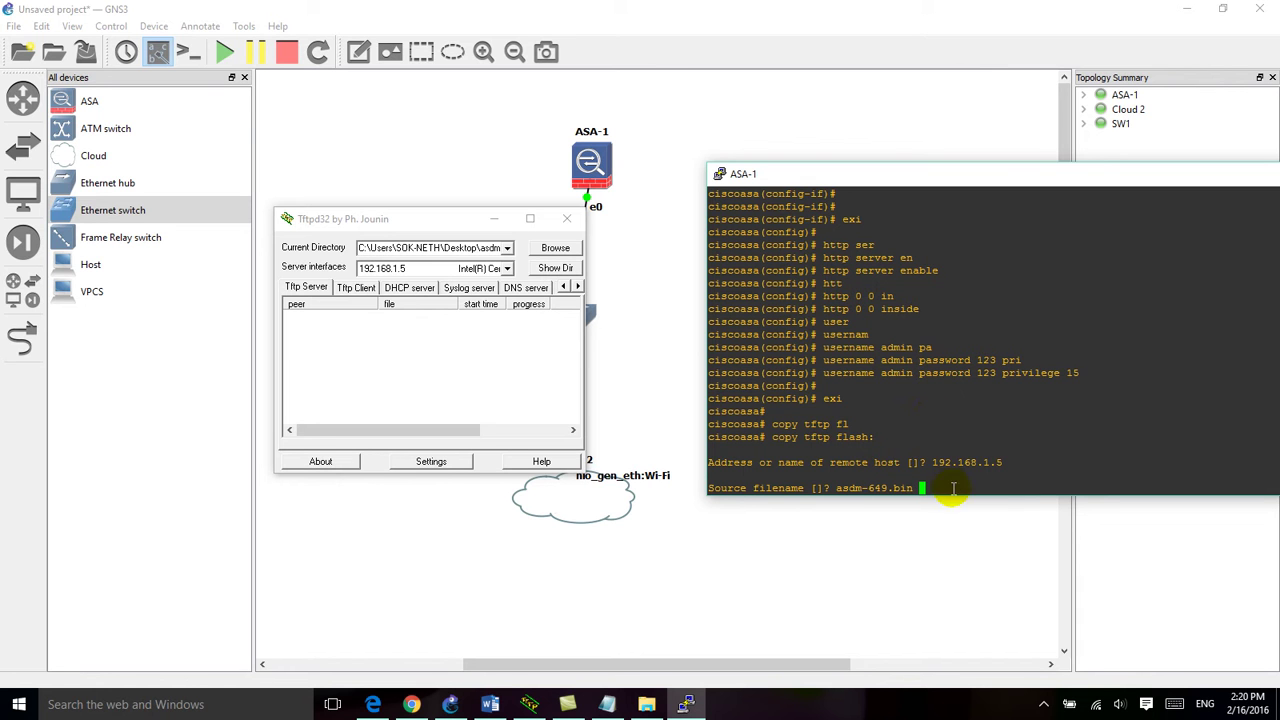
left_click_drag(950, 489, 886, 490)
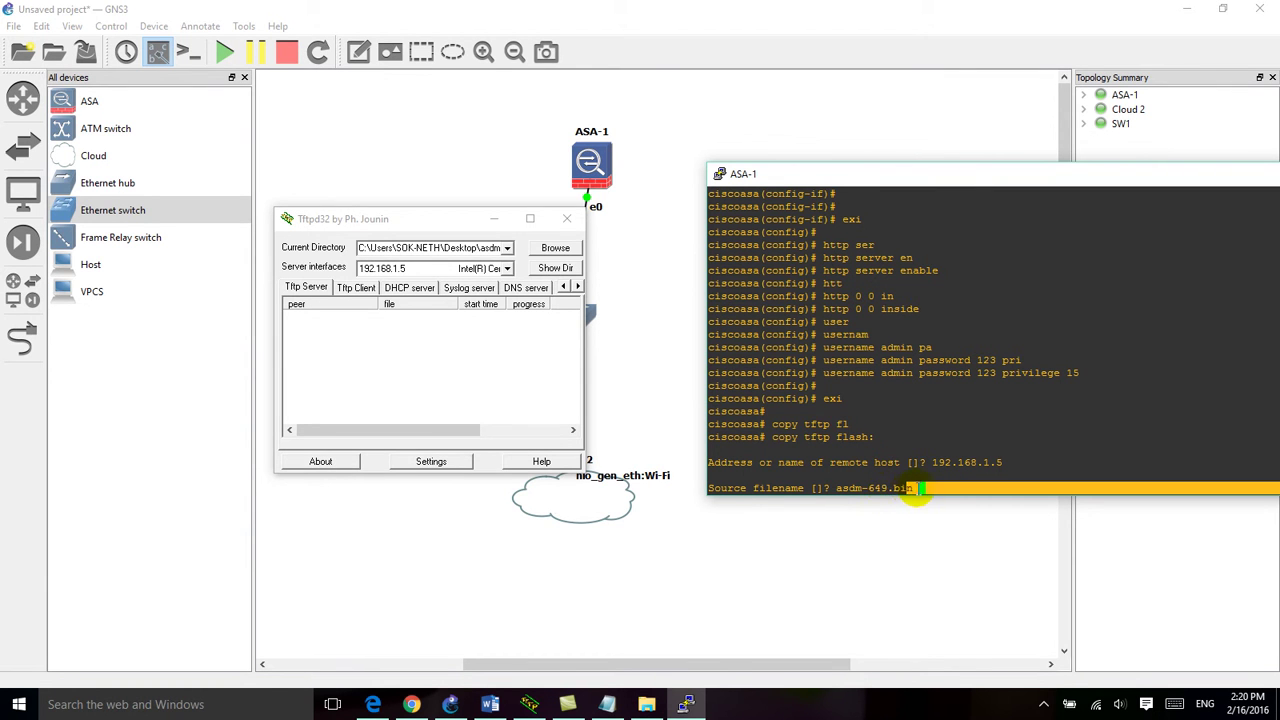
left_click(922, 488)
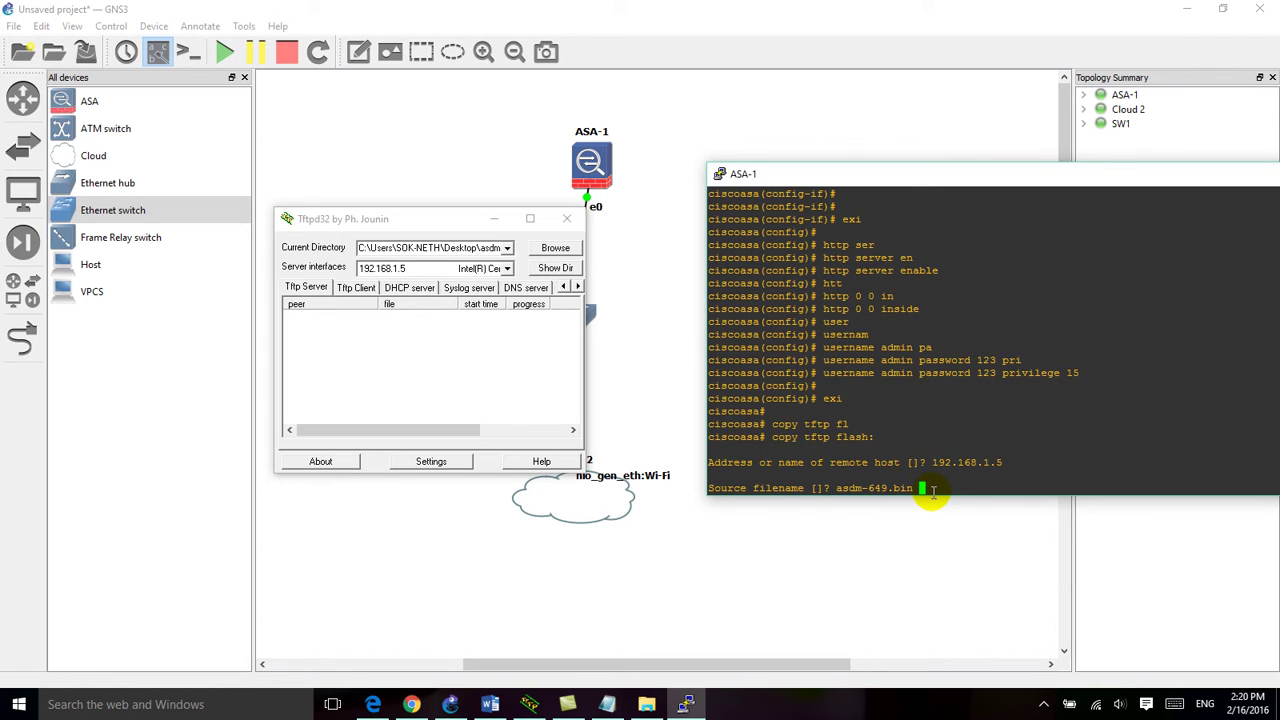
key("Return")
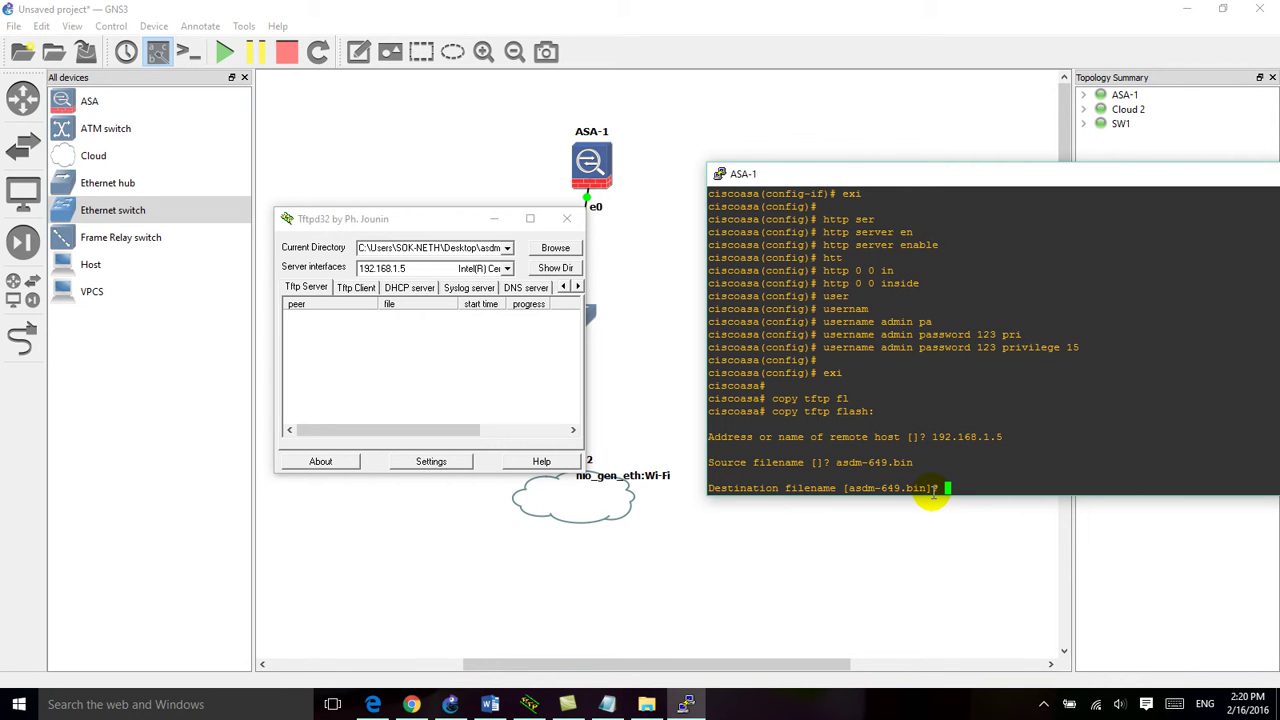
- Accept the default destination filename asdm-649.bin and start the TFTP copy to flash
key("Return")
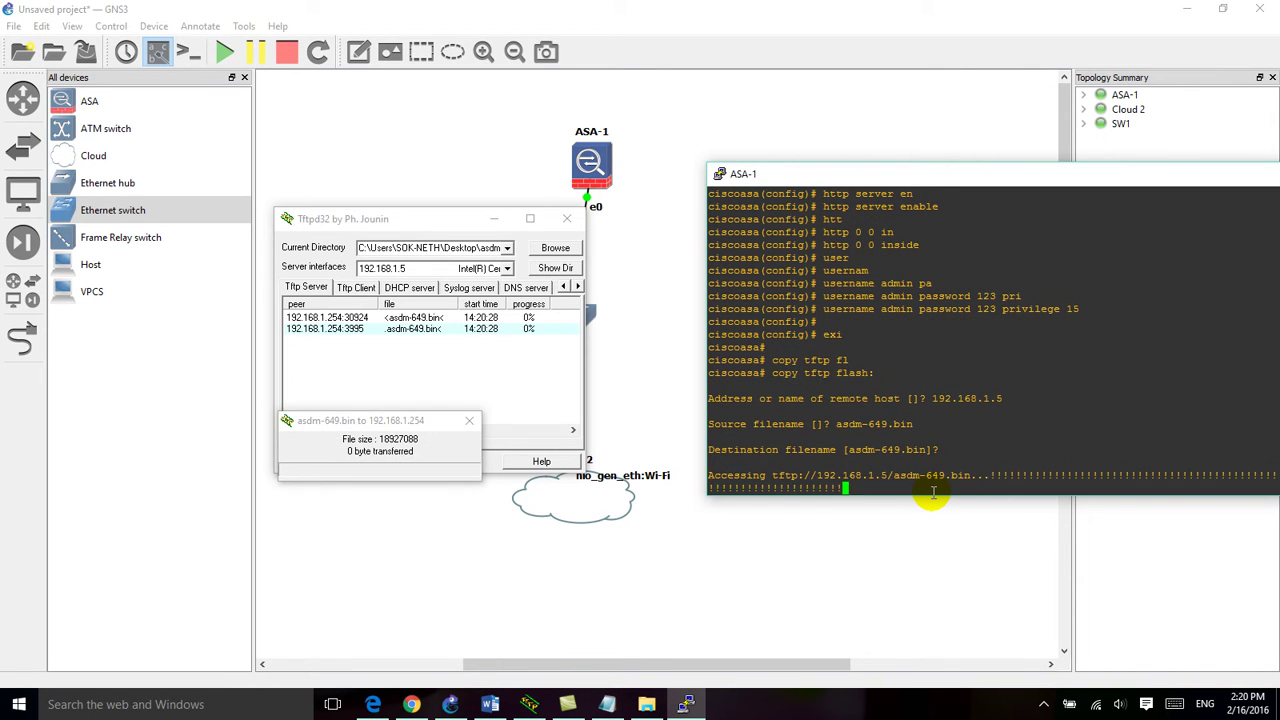
left_click_drag(908, 174, 804, 76)
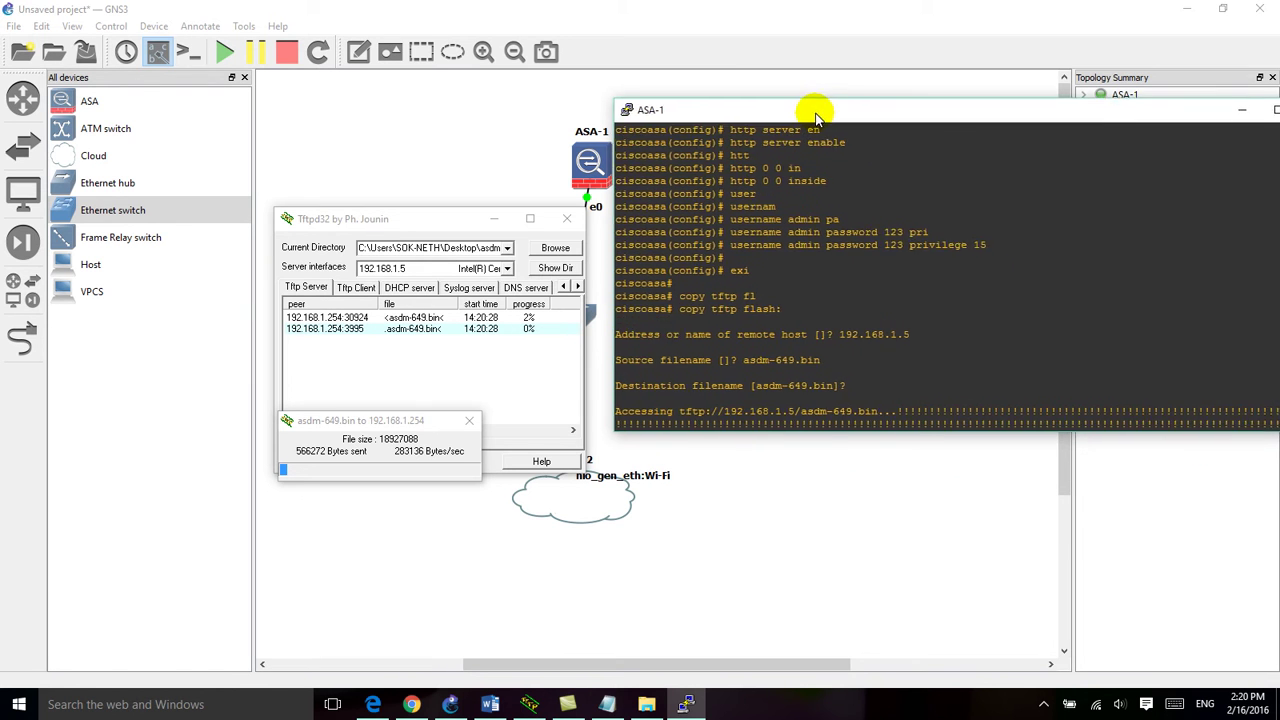
left_click_drag(420, 426, 443, 383)
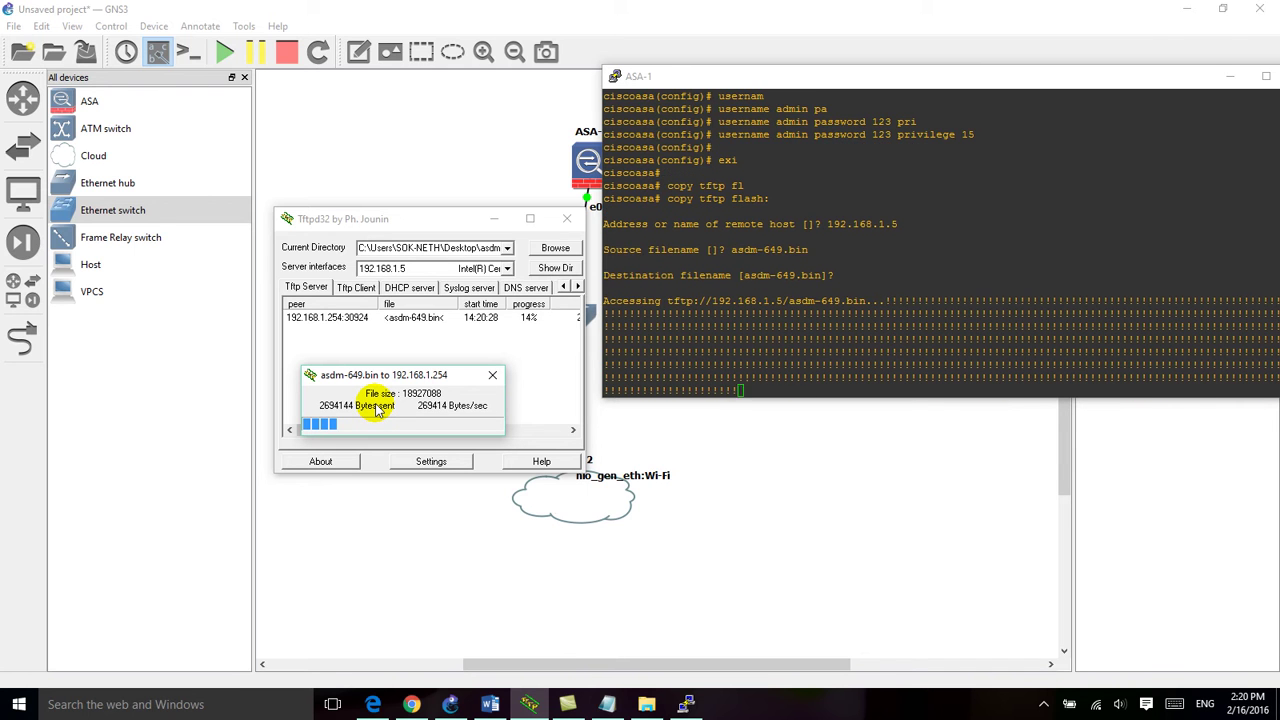
left_click_drag(729, 77, 625, 59)
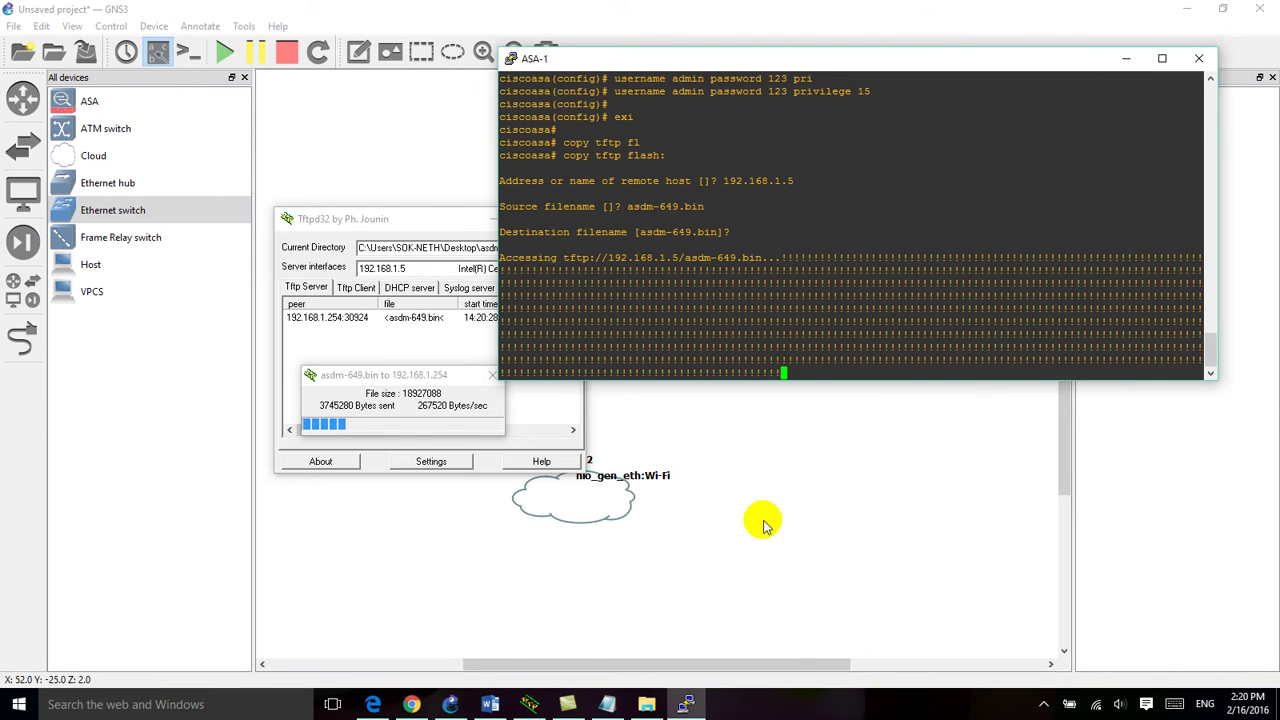
left_click(1043, 704)
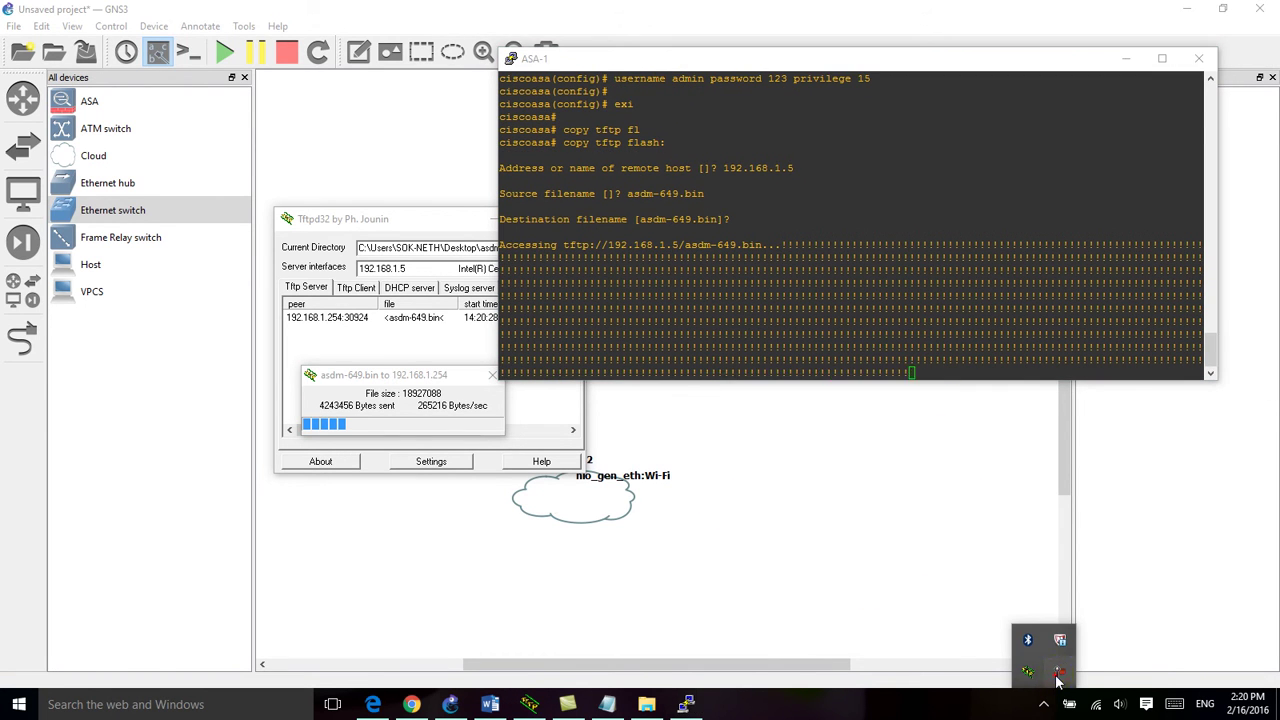
left_click(1055, 673)
left_click(1202, 648)
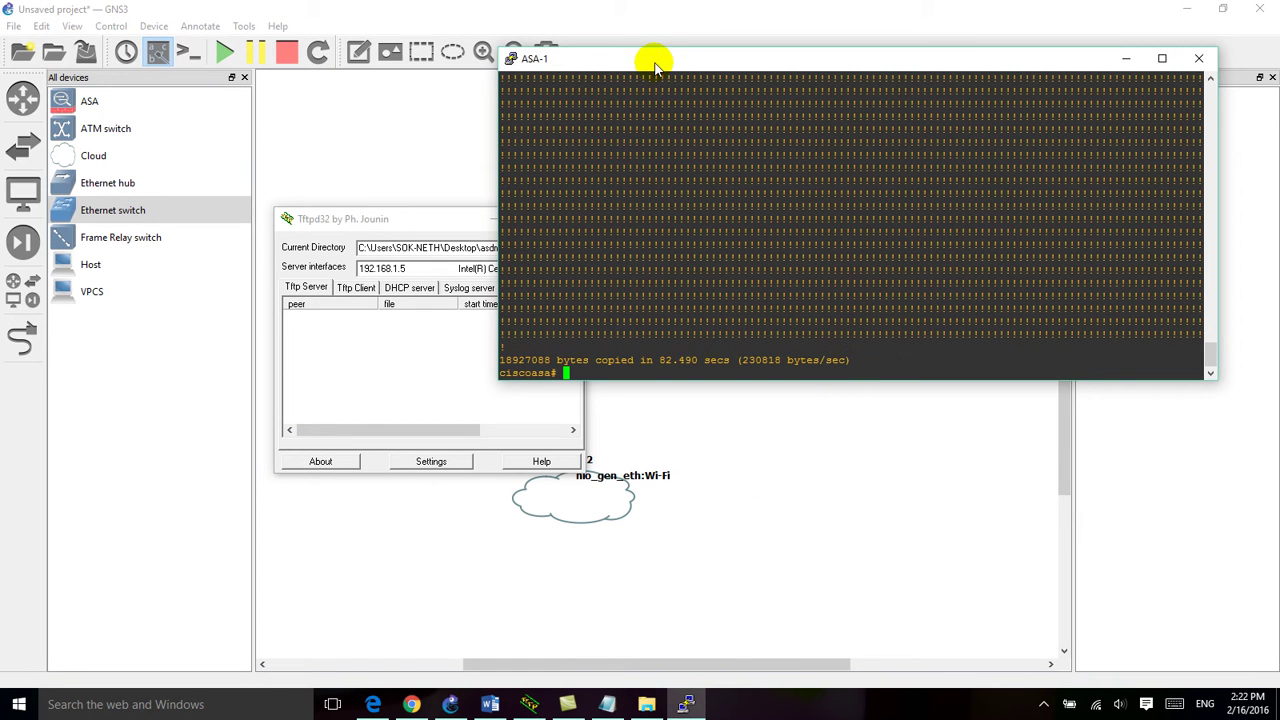
- Confirm the 18927088-byte copy finished on the console and minimize Tftpd32
mouse_move(656, 65)
left_mouse_down()
mouse_move(697, 207)
mouse_move(670, 134)
left_mouse_up()
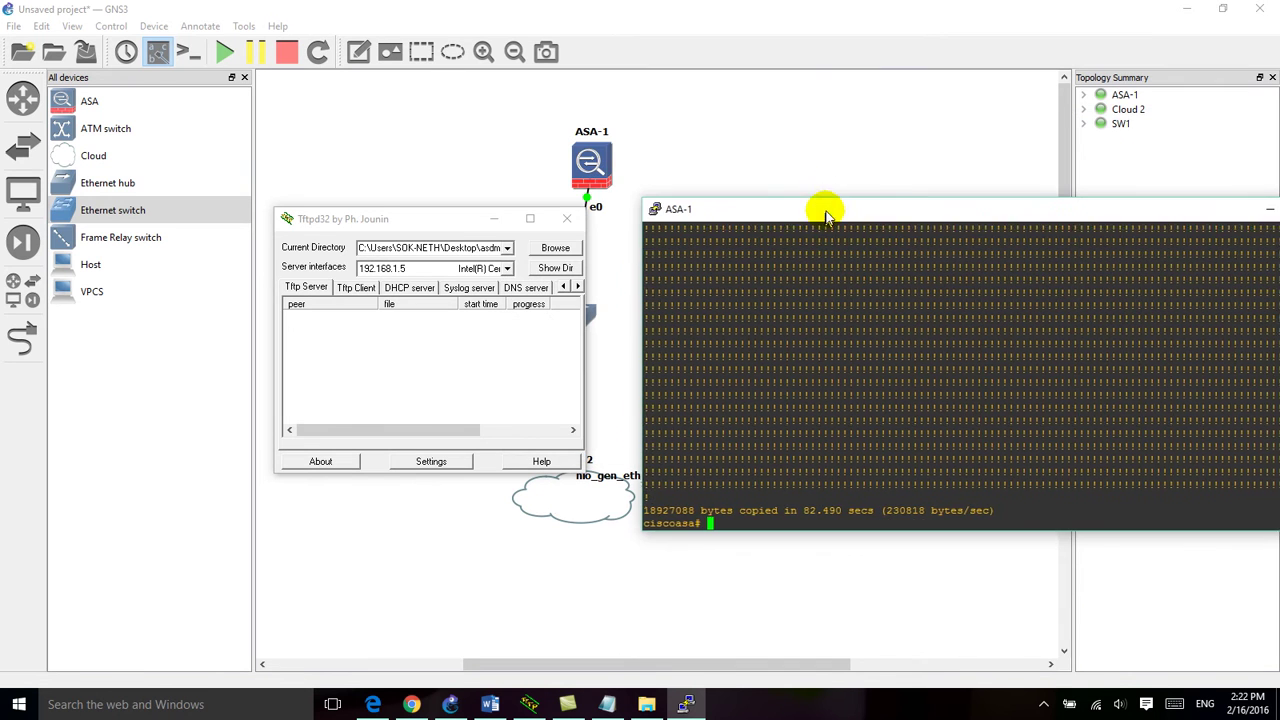
left_click_drag(697, 135, 827, 207)
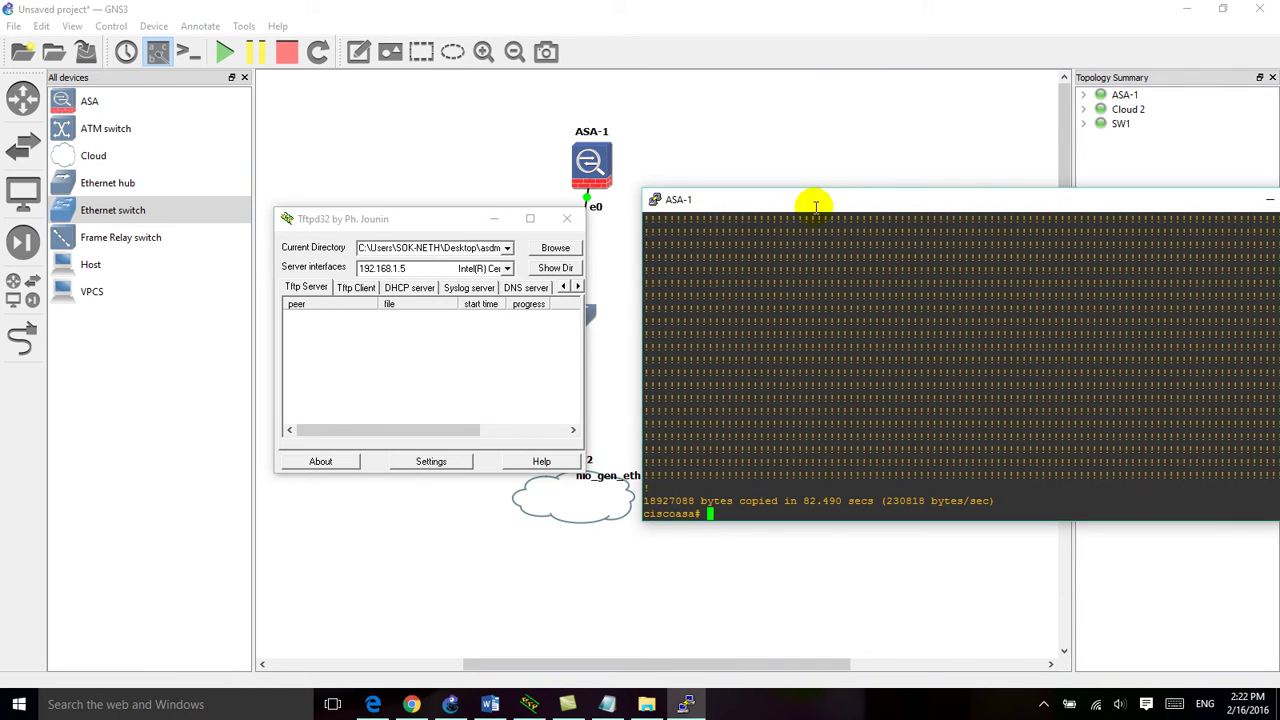
left_click(496, 219)
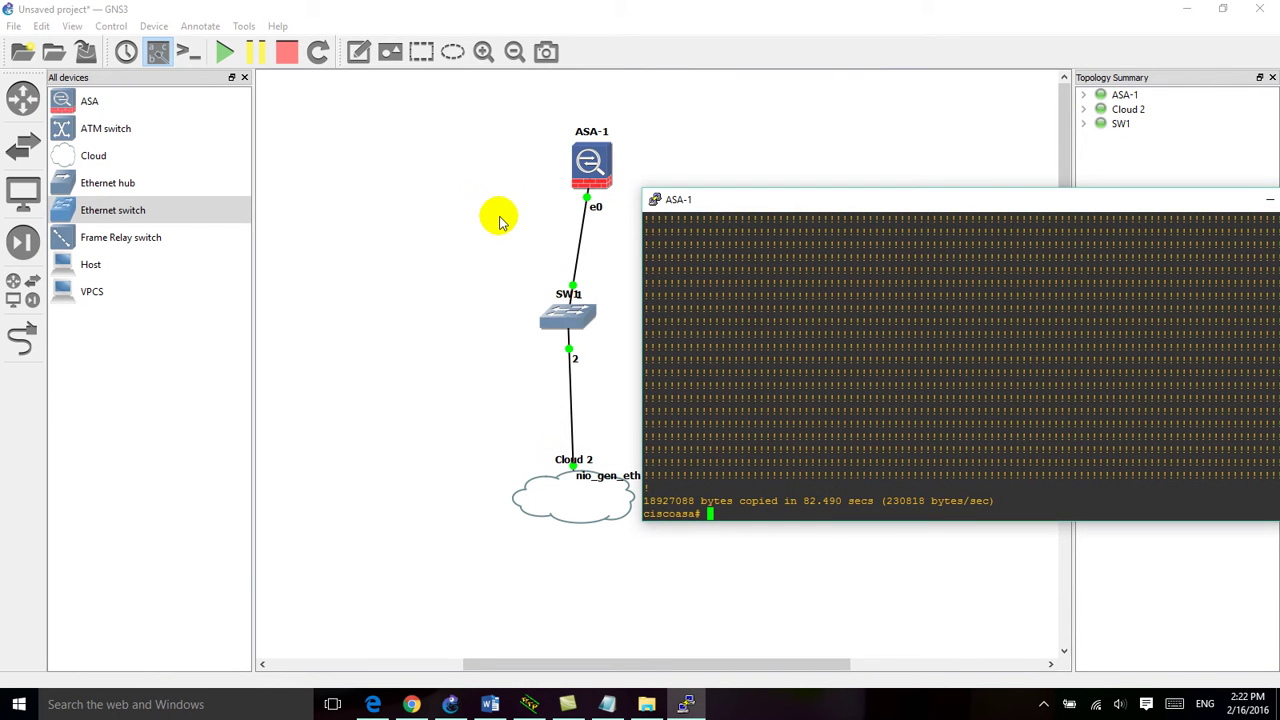
left_click_drag(817, 200, 549, 163)
left_click_drag(676, 304, 864, 371)
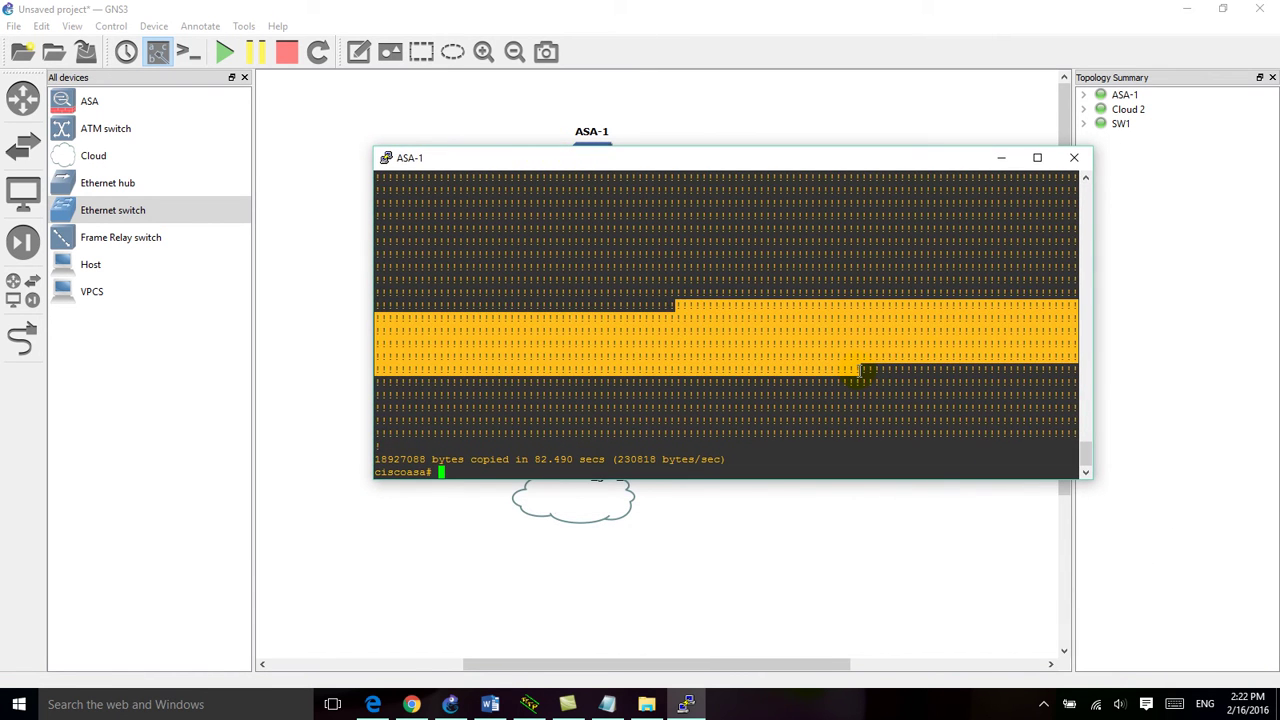
- Bring Microsoft Edge forward and open a fresh browser tab
left_click(373, 706)
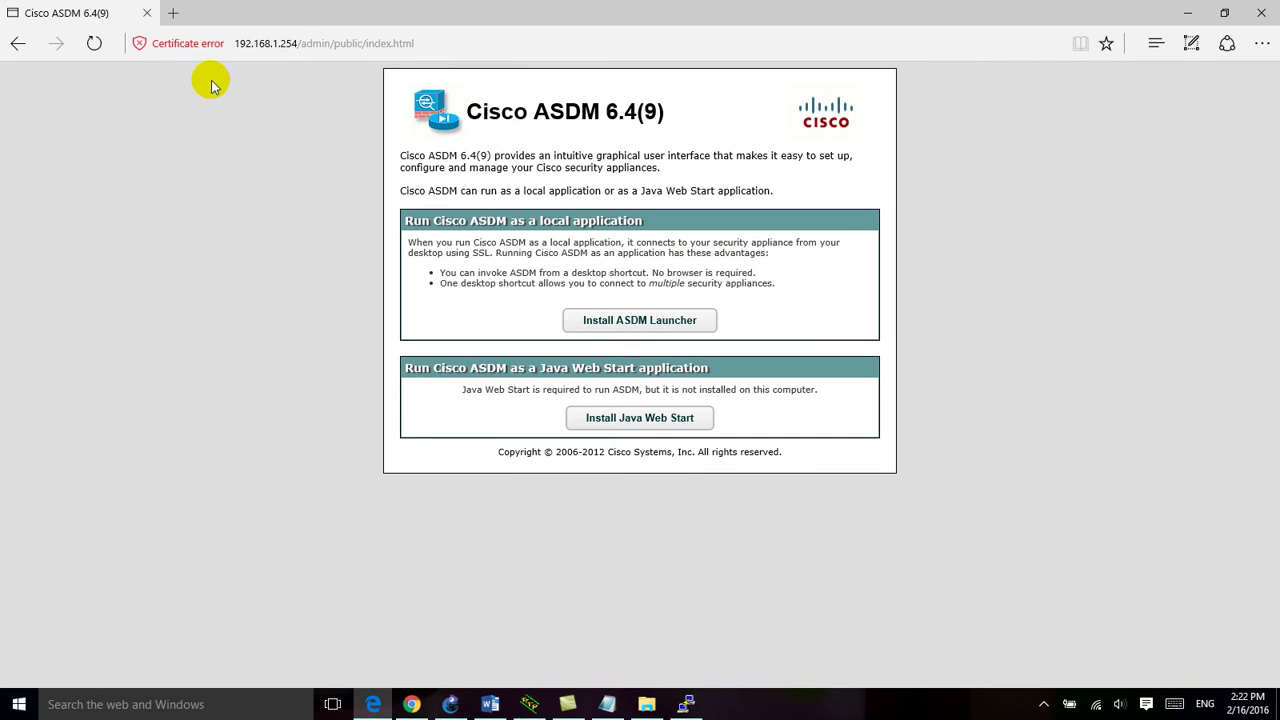
left_click(200, 45)
left_click(361, 48)
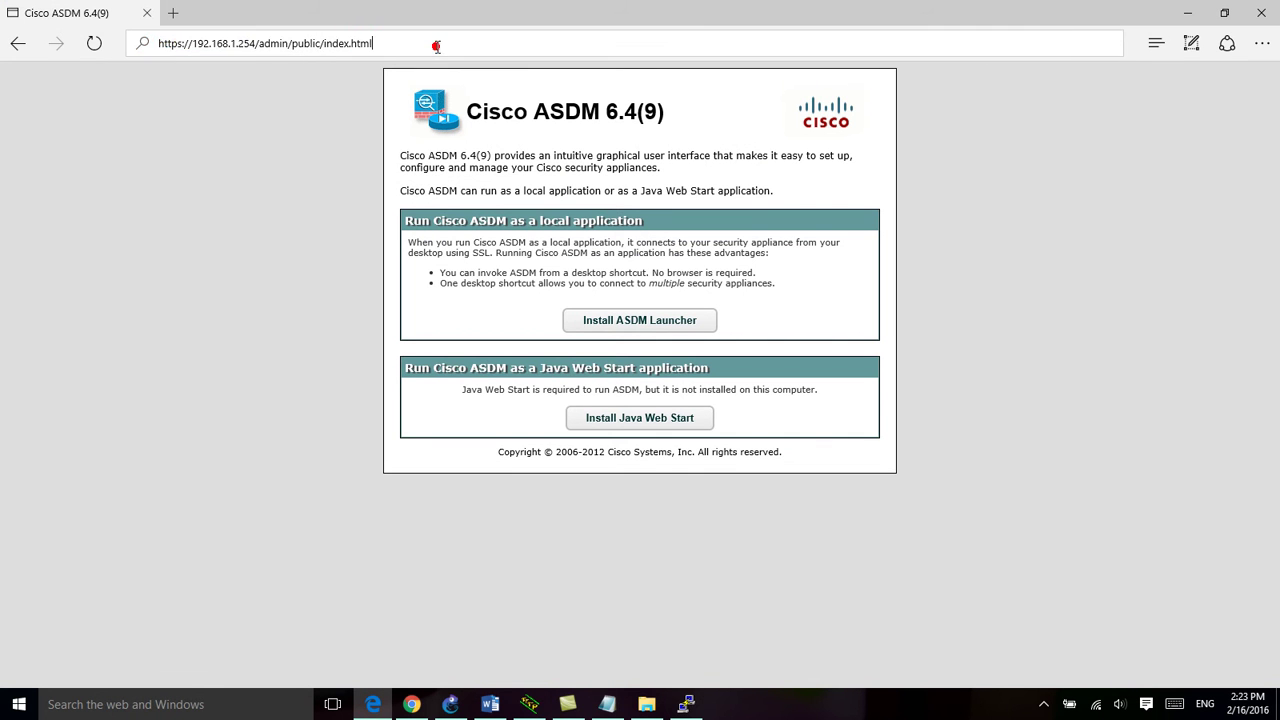
left_click(173, 13)
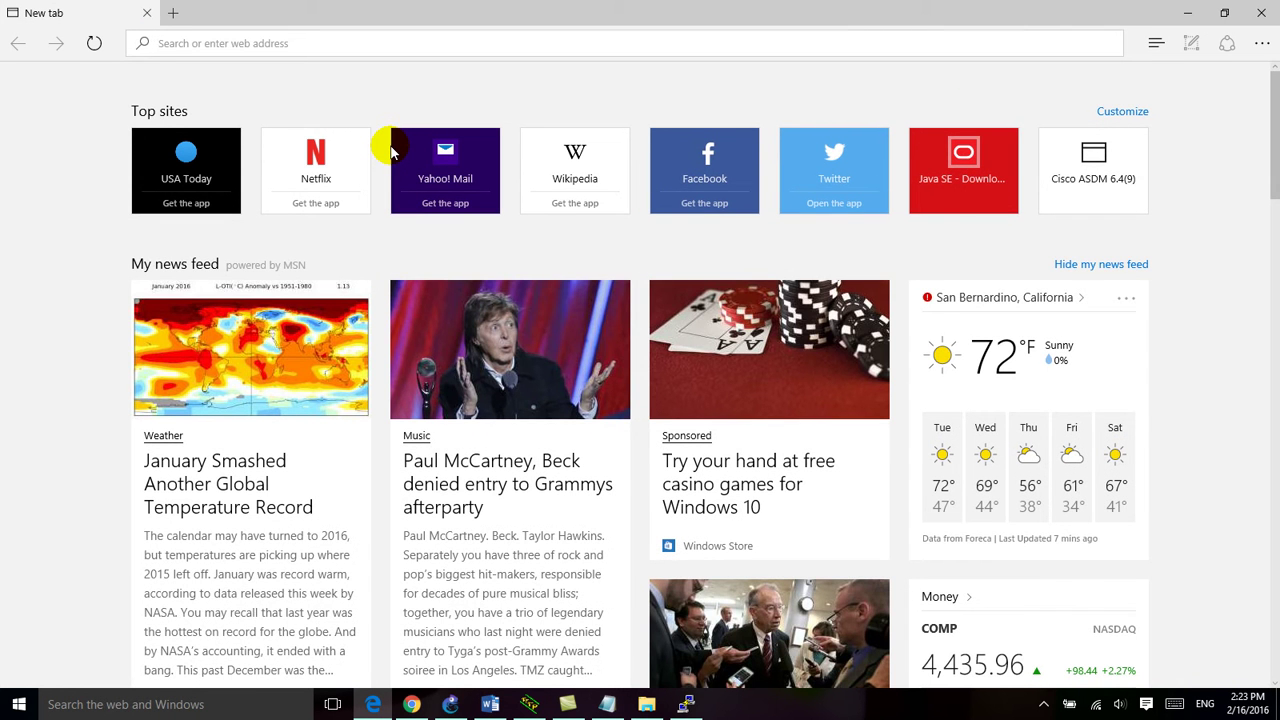
type("https://")
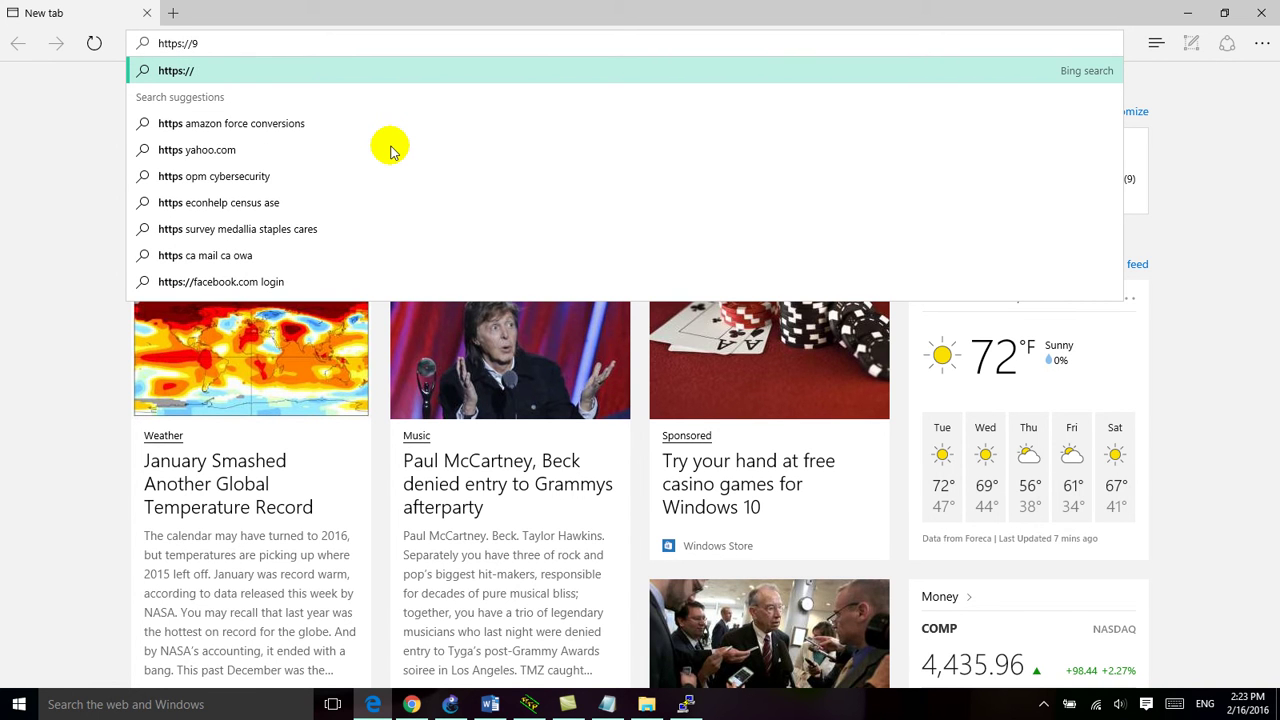
type("9")
key("BackSpace")
type("192")
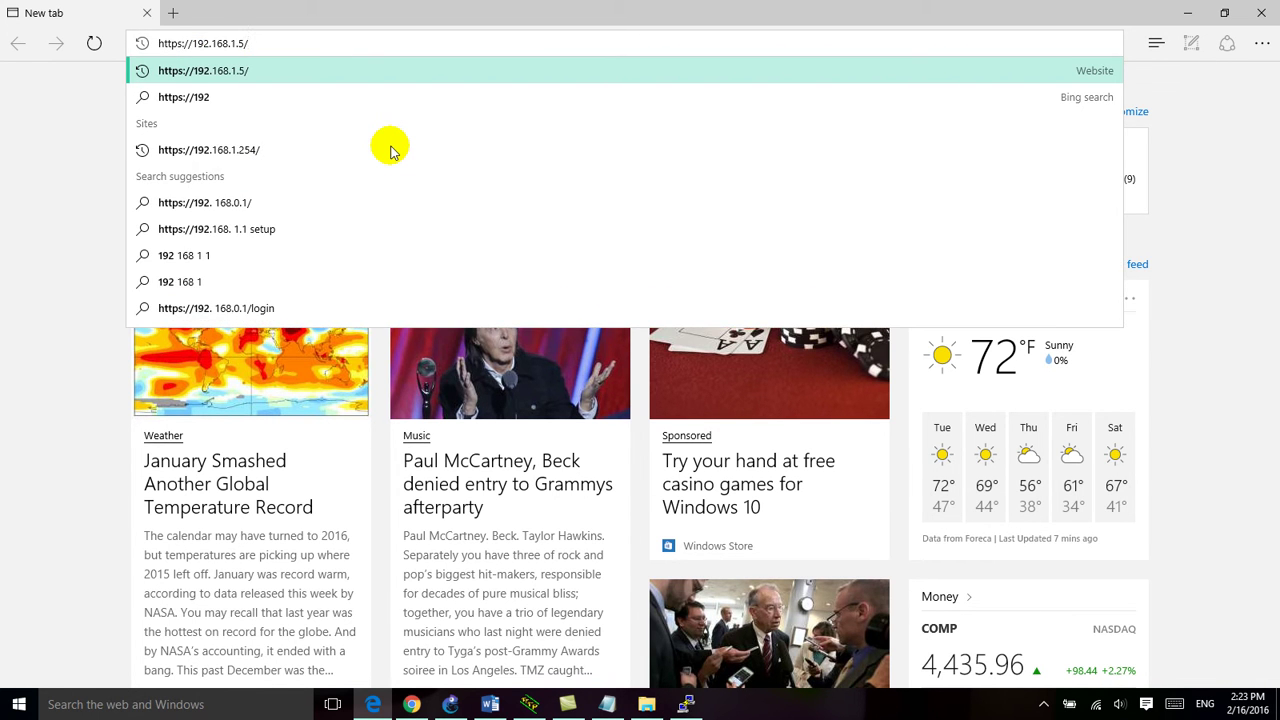
key("BackSpace")
key("BackSpace")
type("254")
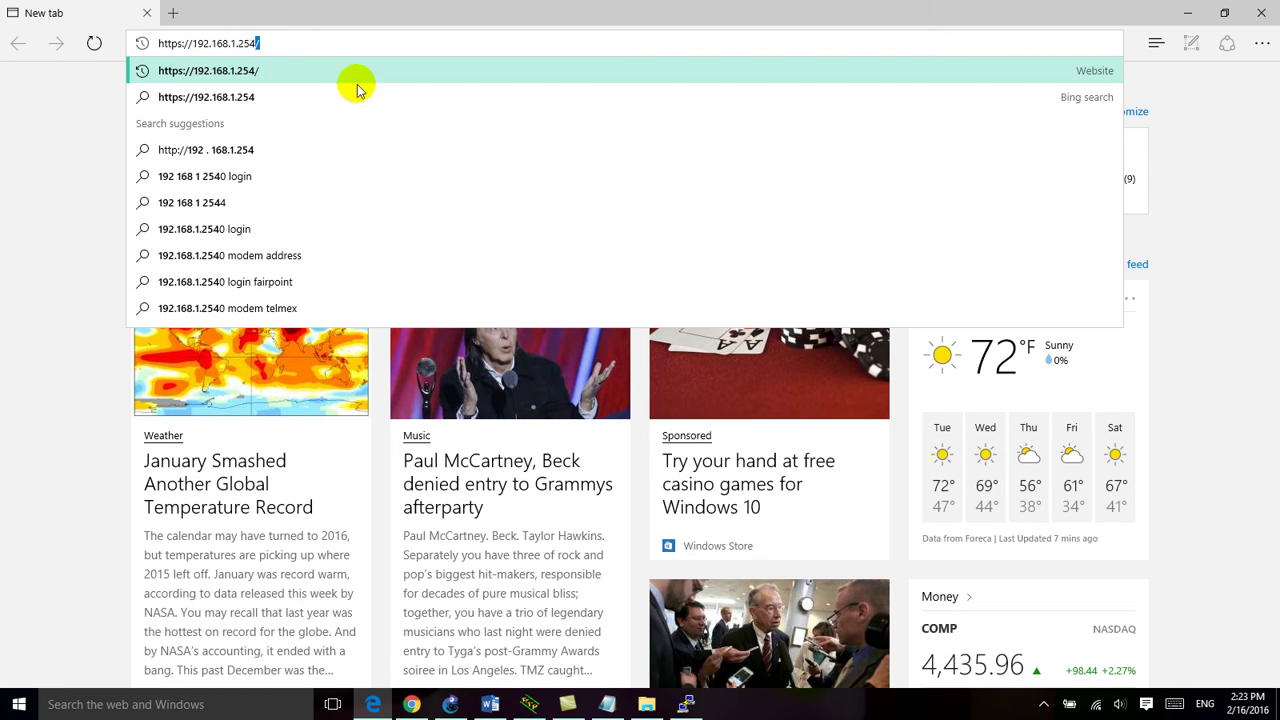
left_click(686, 706)
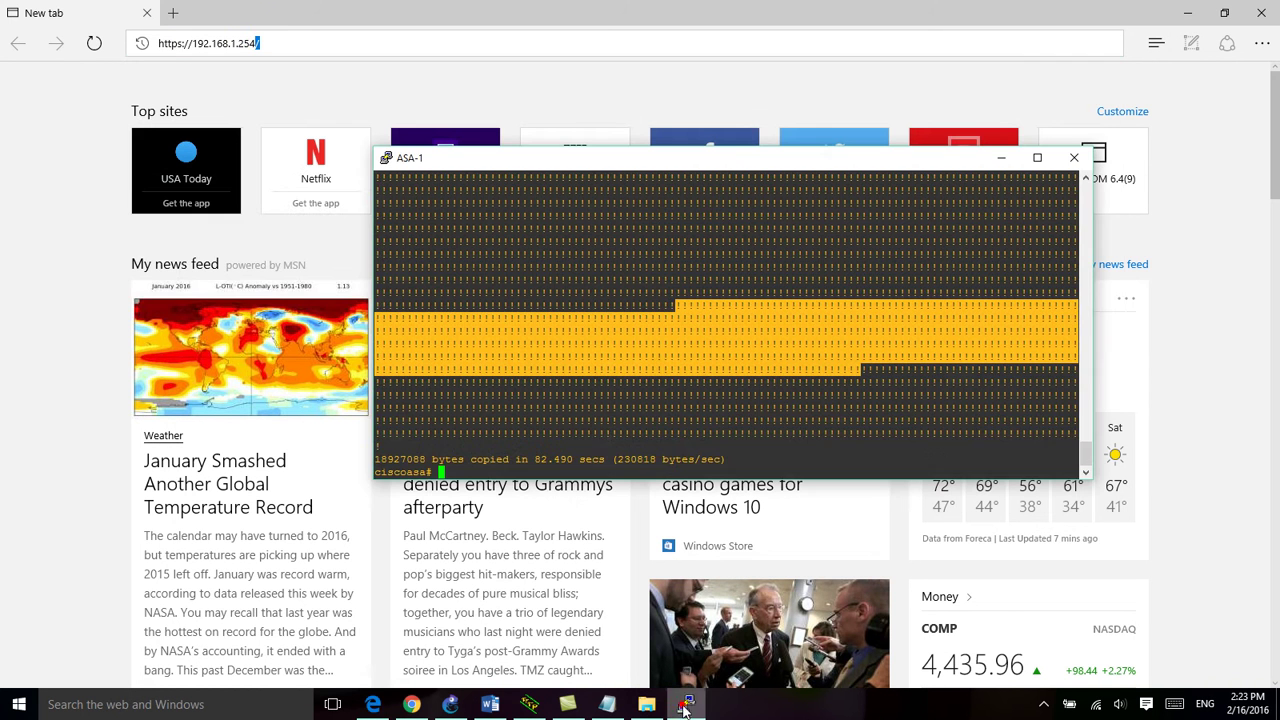
left_click(312, 44)
key("Return")
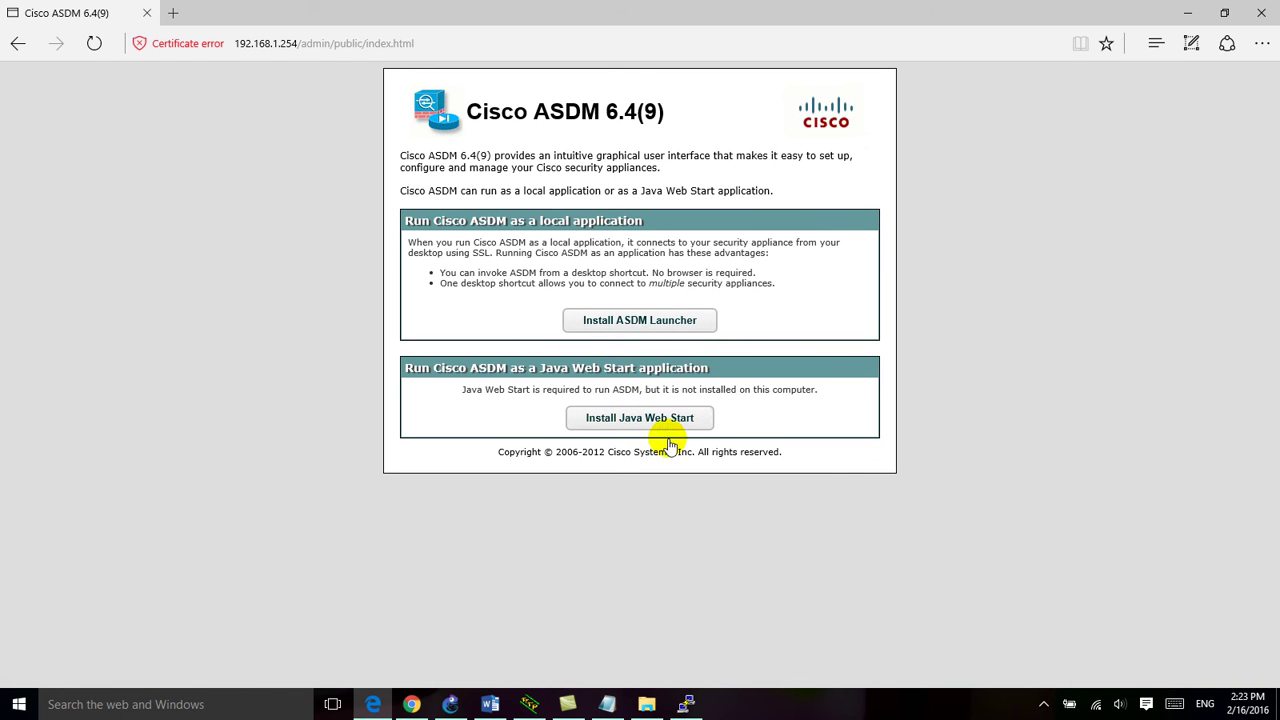
- Request the ASDM Launcher installer, accept the certificate warning, and look up credentials on the ASA-1 console
left_click(641, 321)
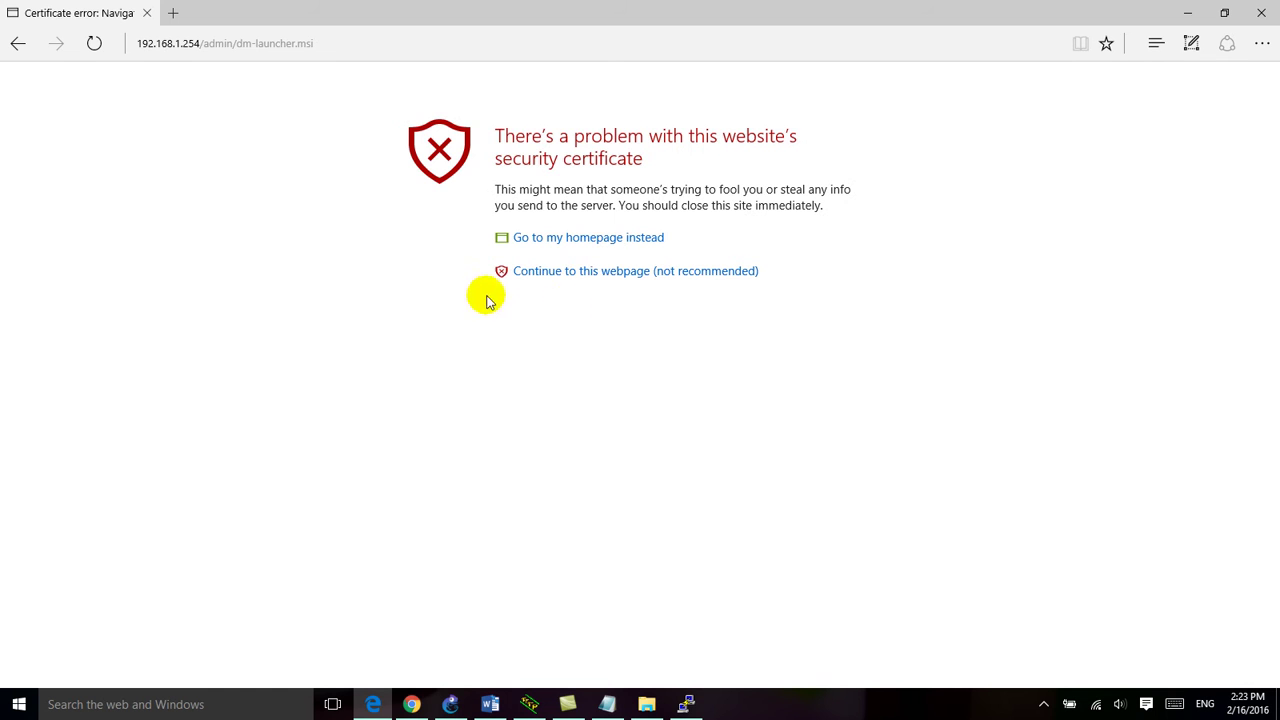
left_click(582, 276)
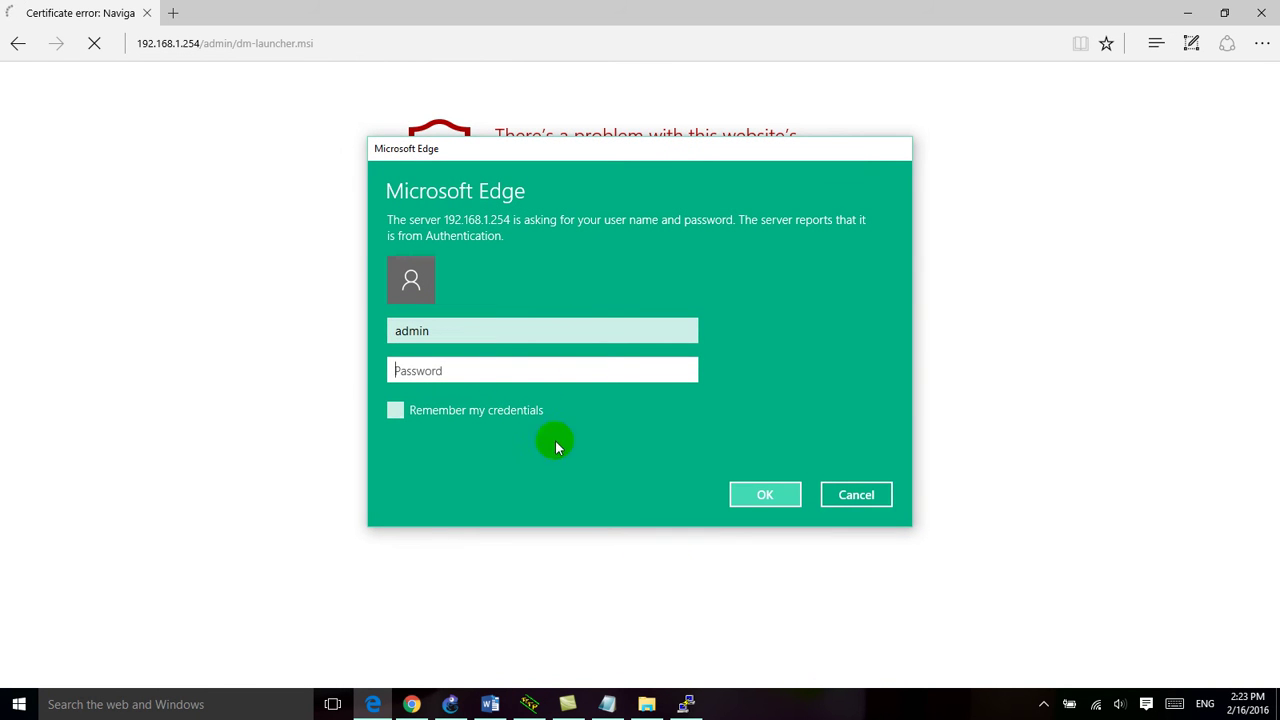
left_click(676, 706)
scroll(600, 420, "up", 10)
scroll(556, 372, "down", 4)
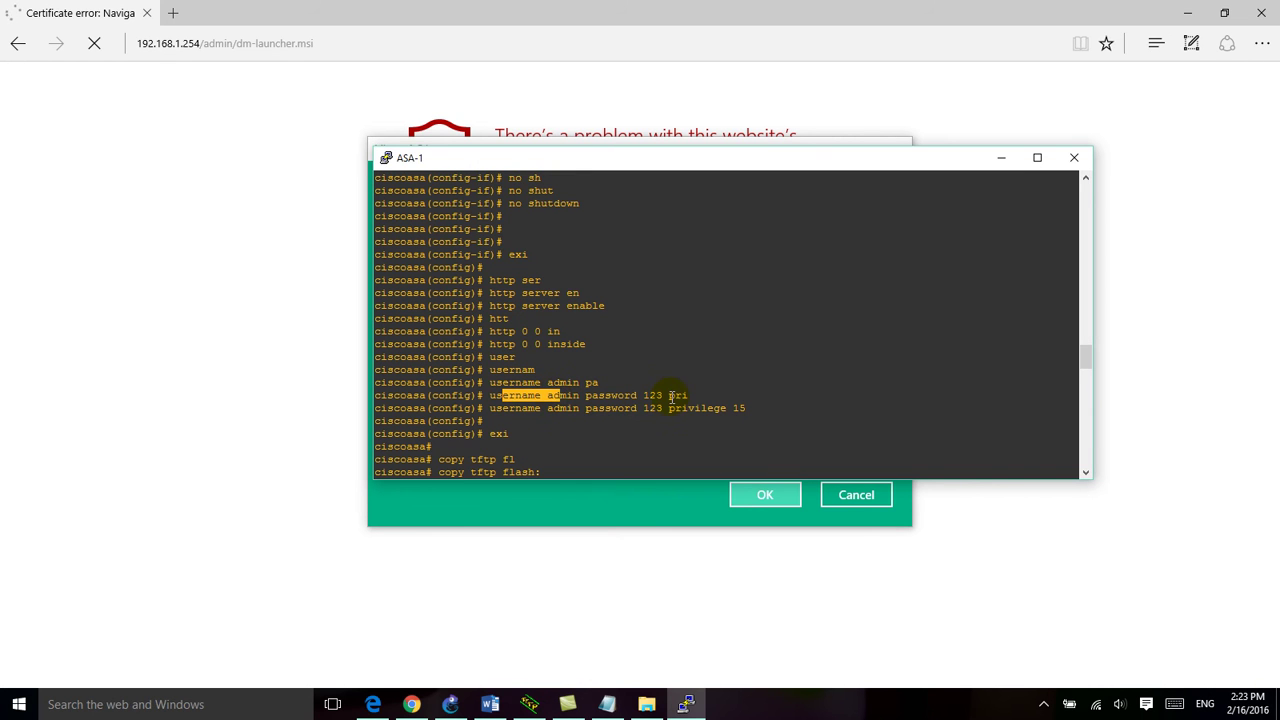
- Sign in as admin with the password so dm-launcher (1).msi downloads
left_click(1000, 157)
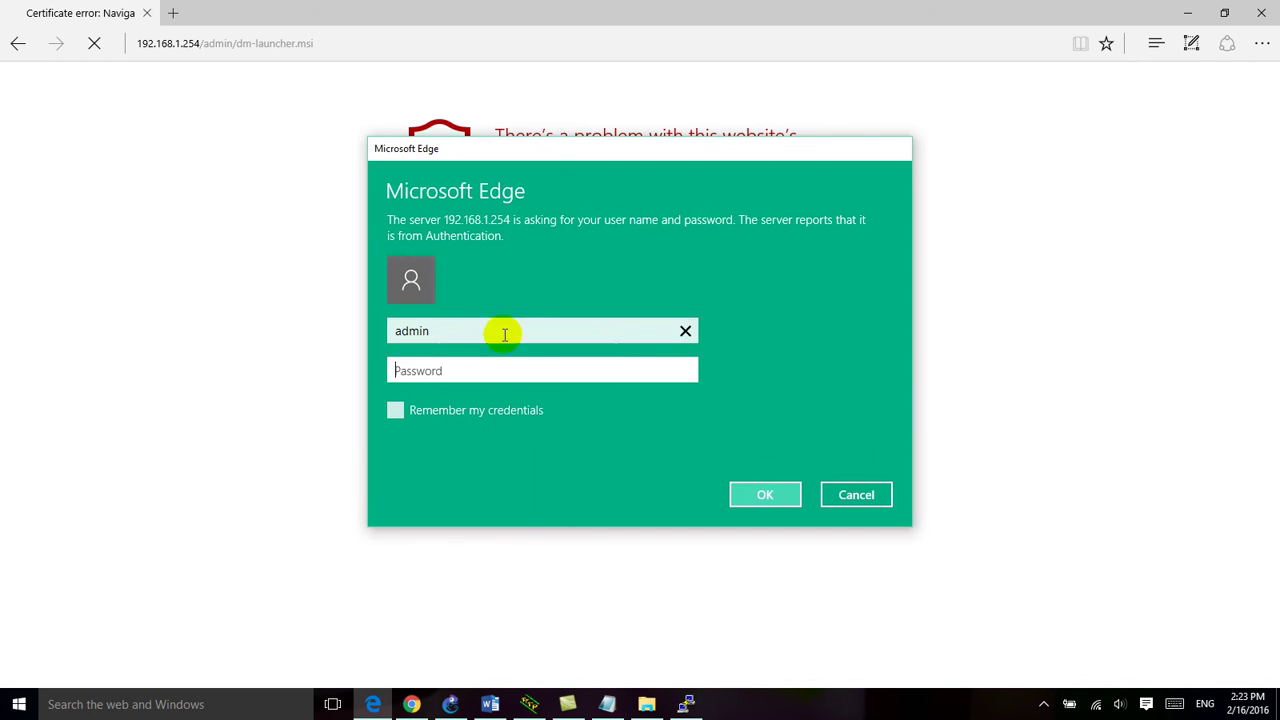
left_click(452, 365)
type("cisco")
left_click(782, 494)
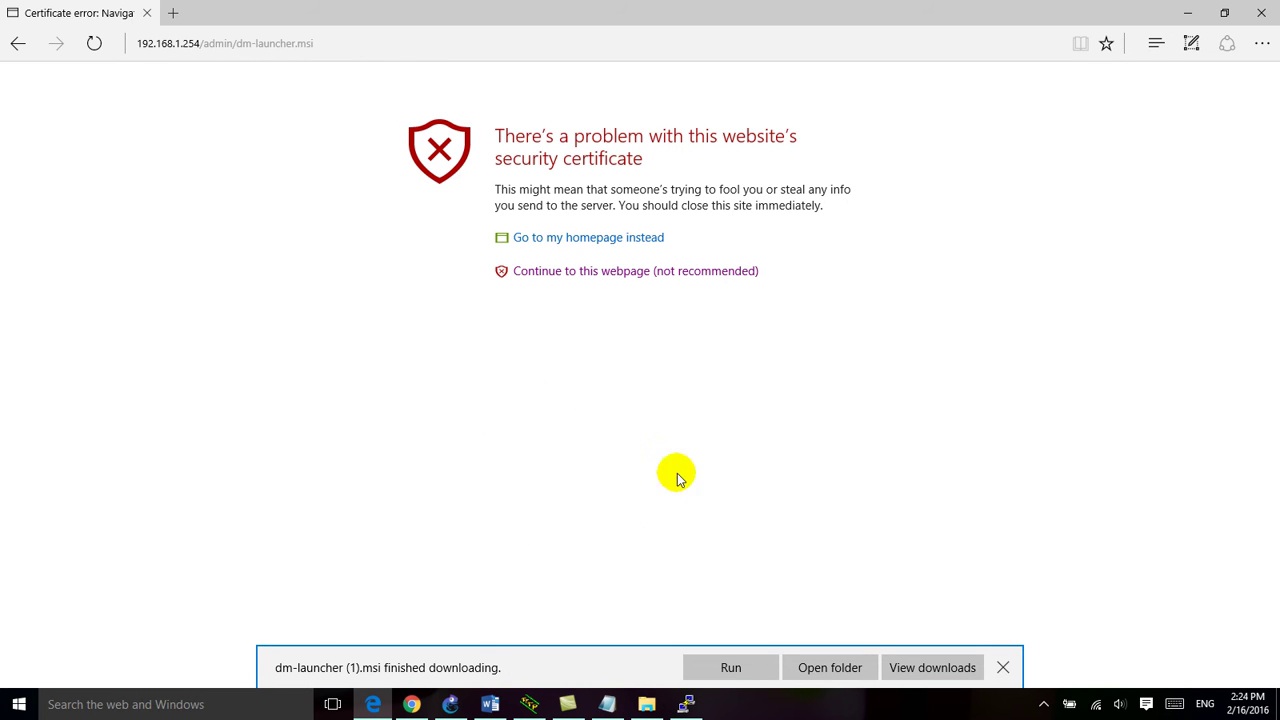
- Install the ASDM Launcher, clear the desktop, and delete the old asdm-launcher shortcut
left_click(751, 670)
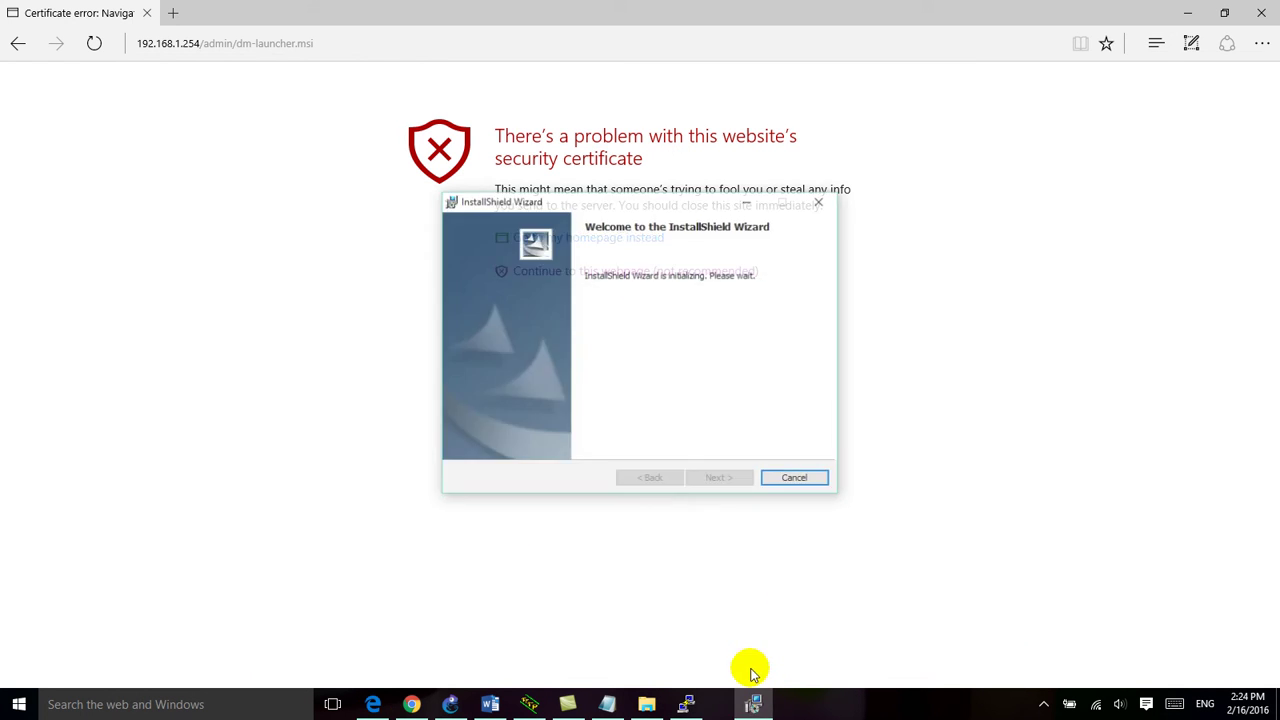
left_click(720, 480)
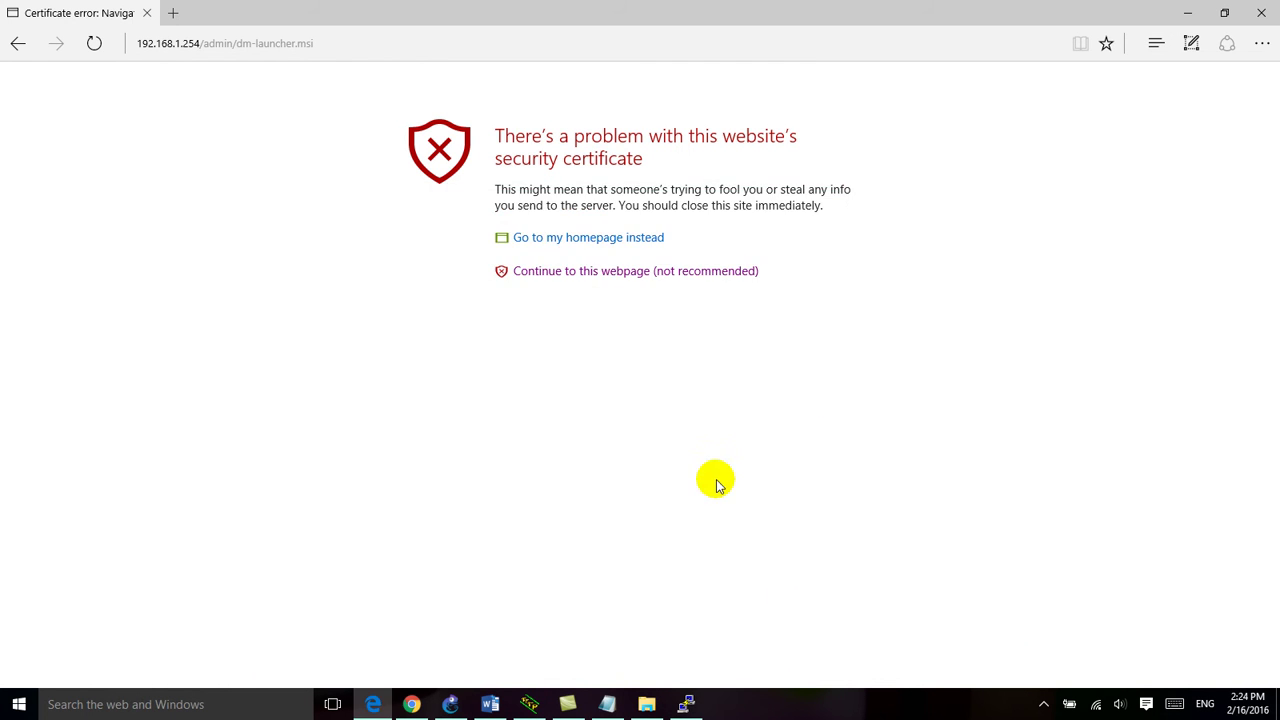
left_click(1196, 8)
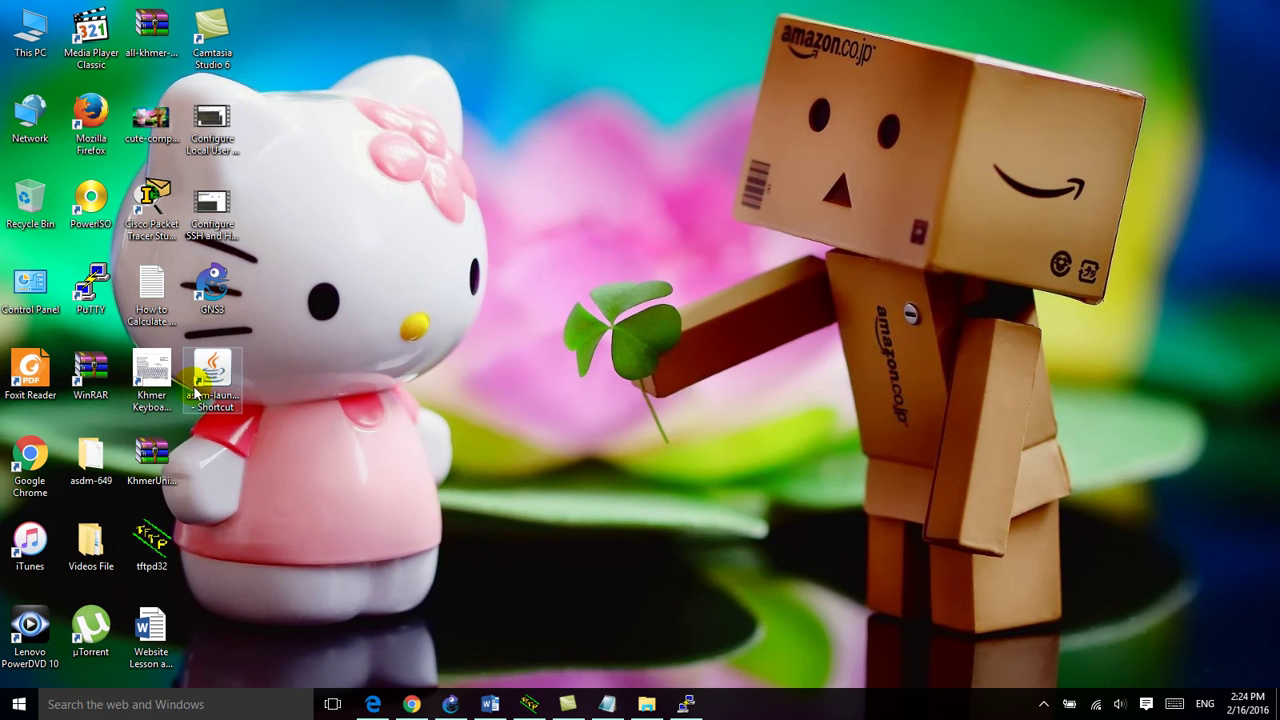
double_click(212, 378)
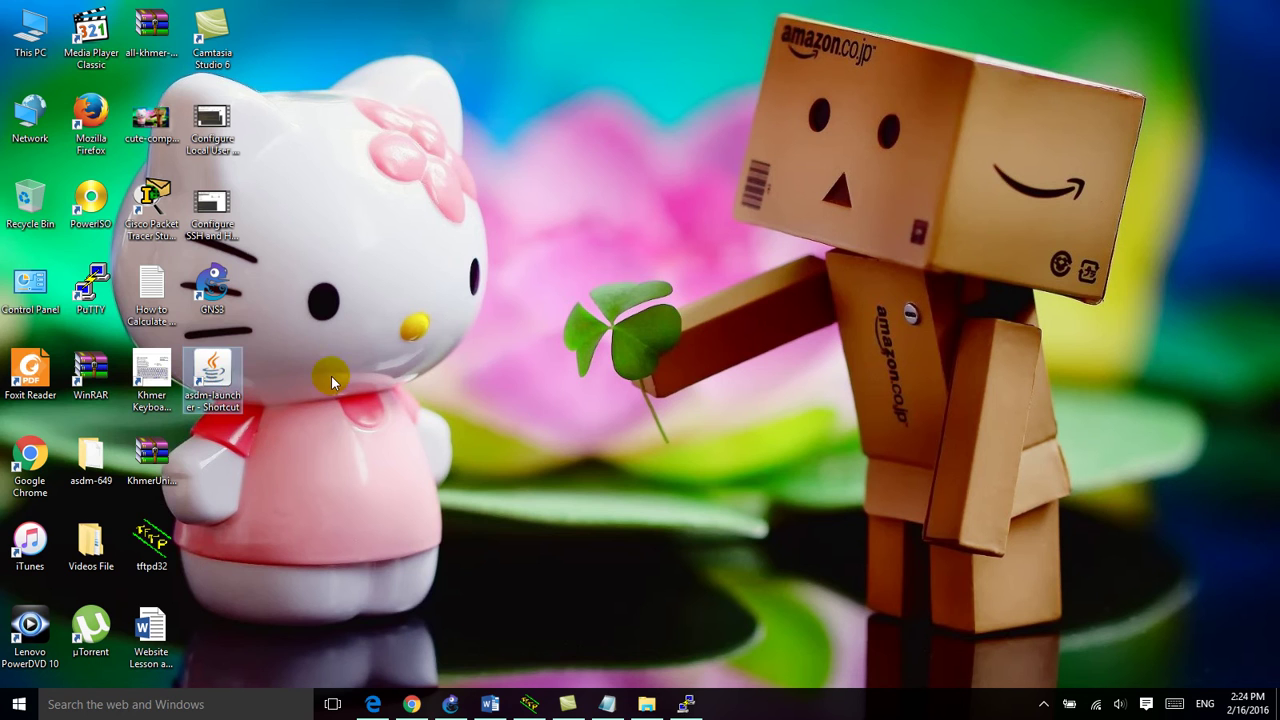
key("Delete")
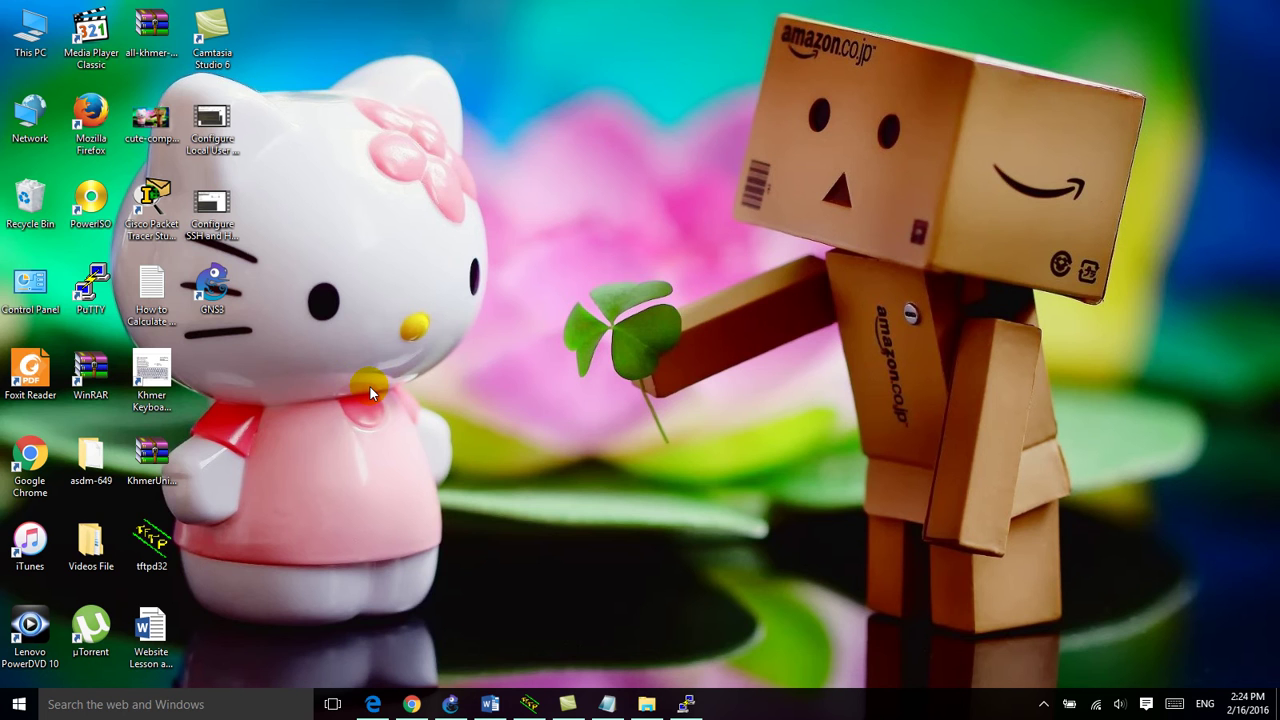
- Browse to C:\Program Files (x86)\Cisco Systems\ASDM in File Explorer
double_click(38, 45)
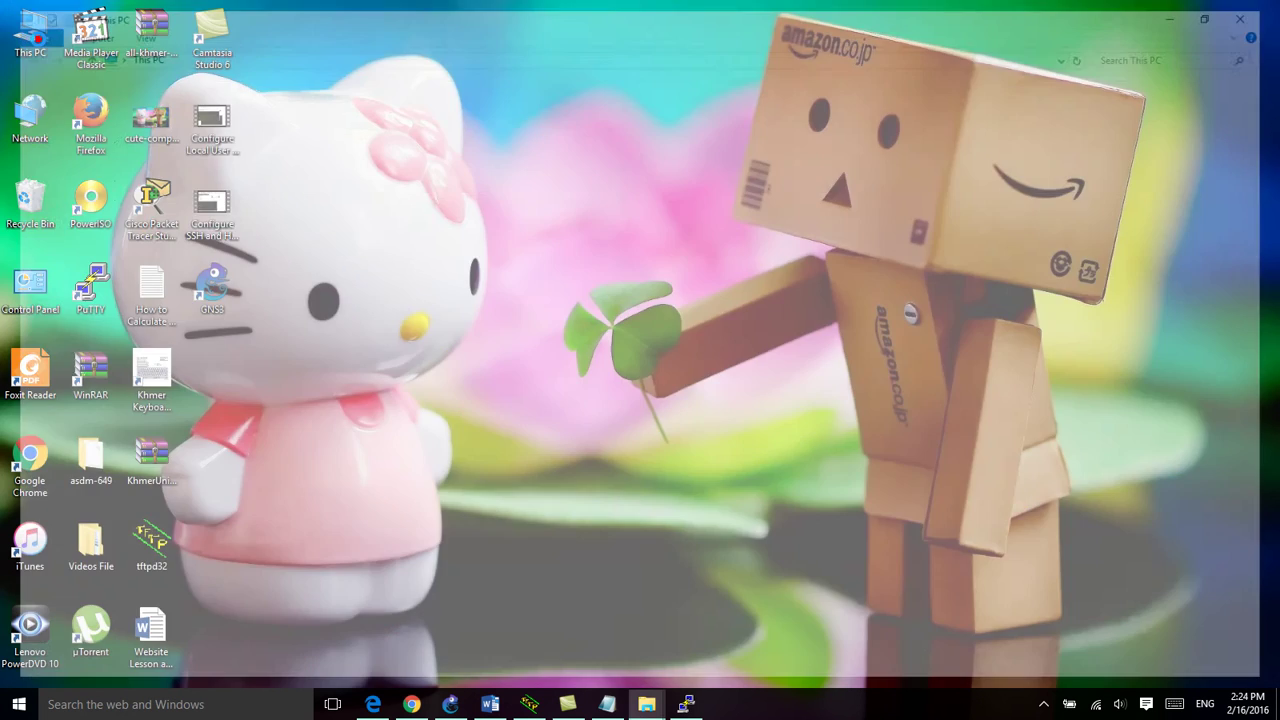
double_click(277, 223)
left_click(260, 182)
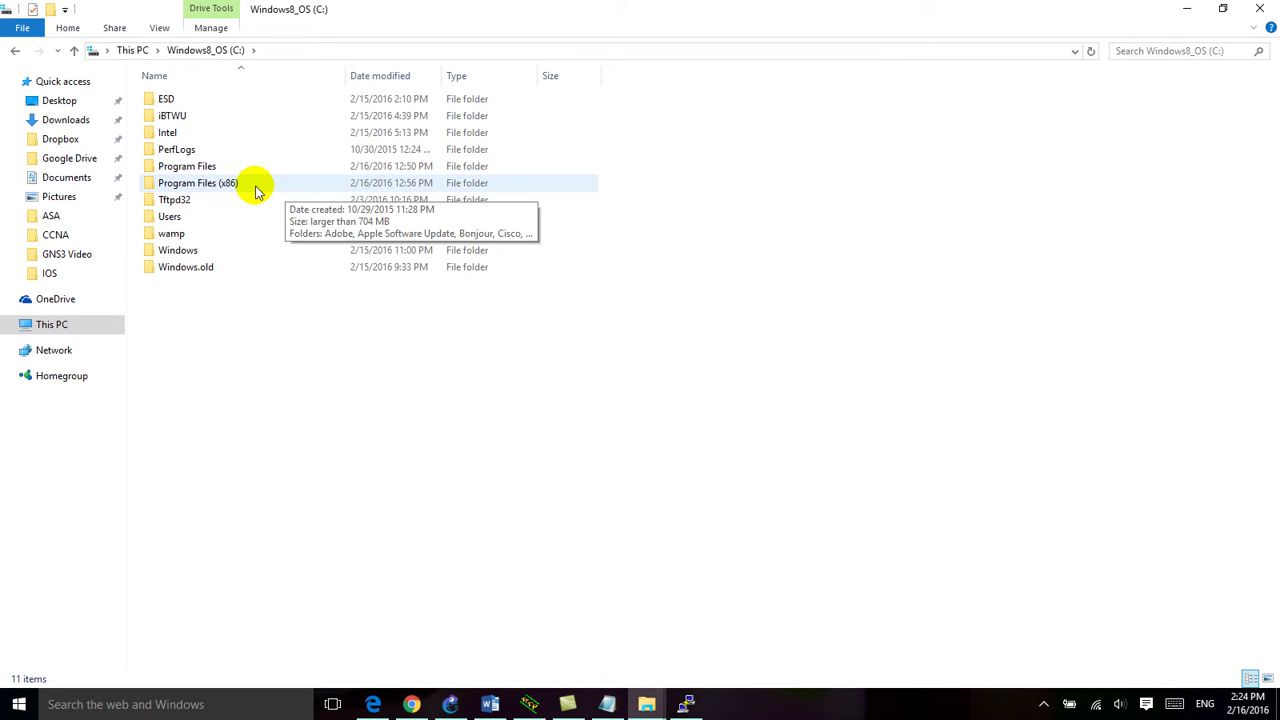
double_click(256, 187)
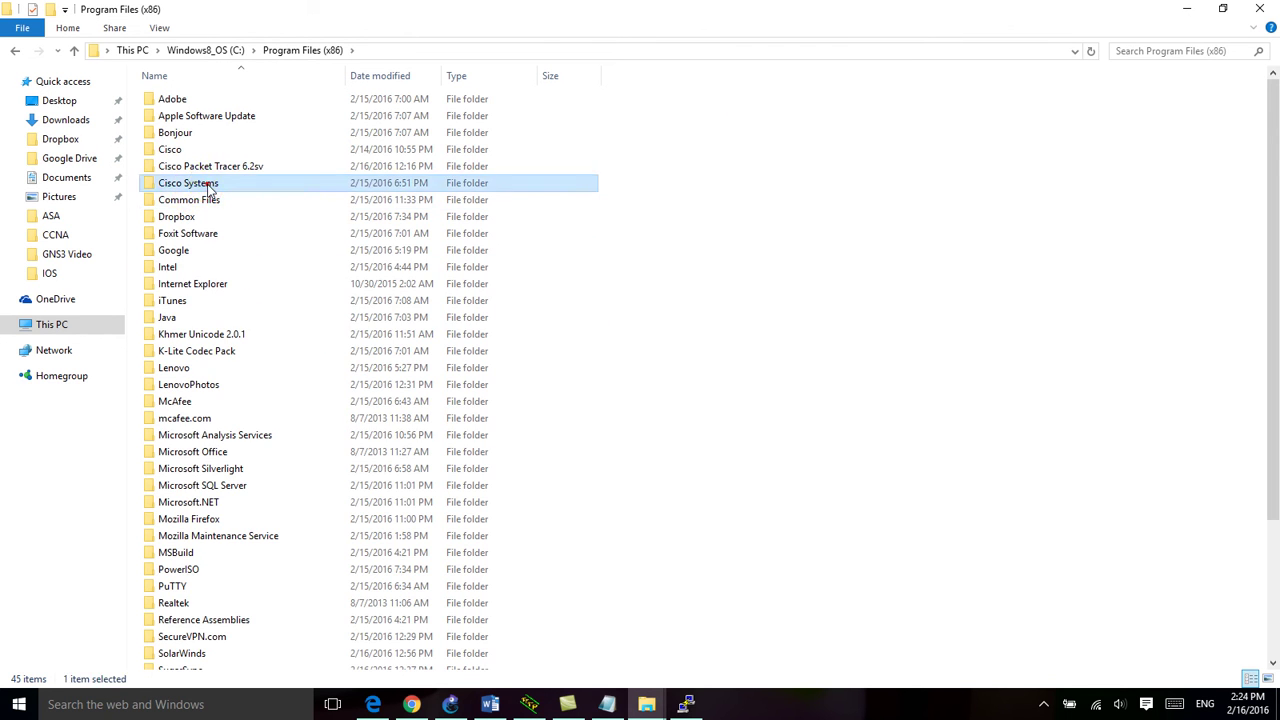
double_click(193, 186)
left_click(171, 108)
double_click(200, 108)
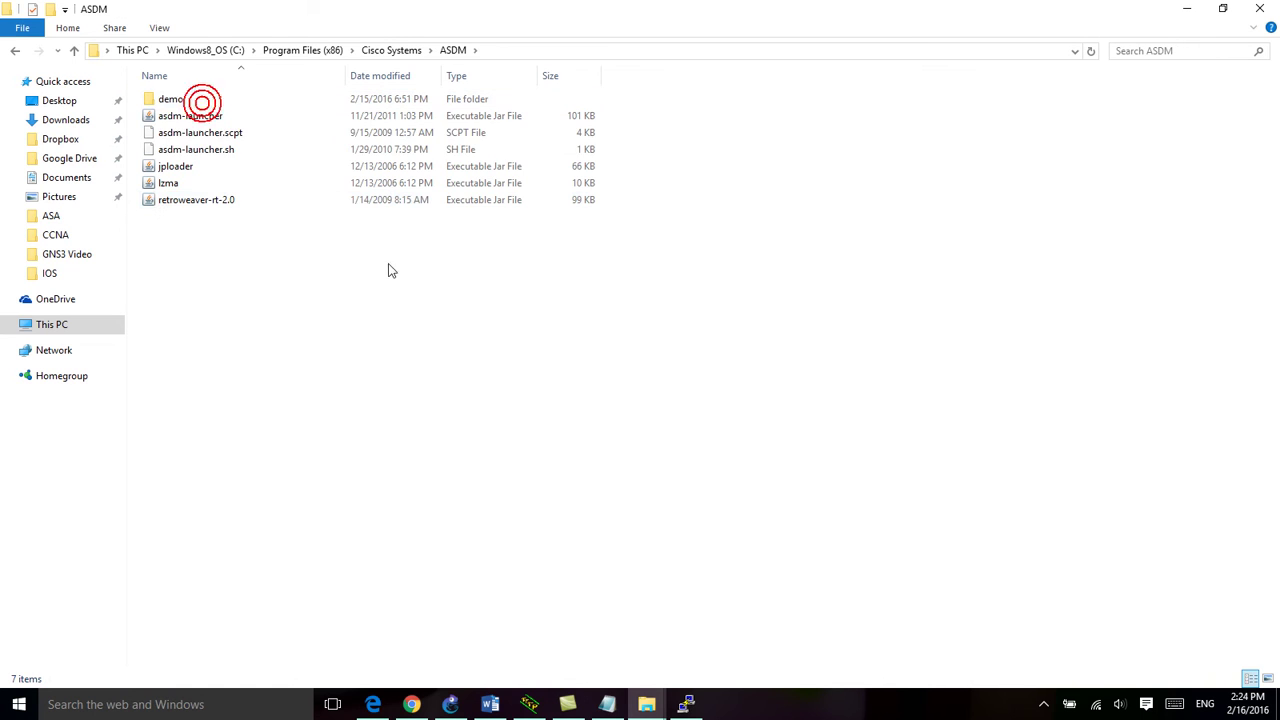
- Send asdm-launcher to the desktop as a shortcut and close Explorer
left_click(386, 263)
left_click(197, 122)
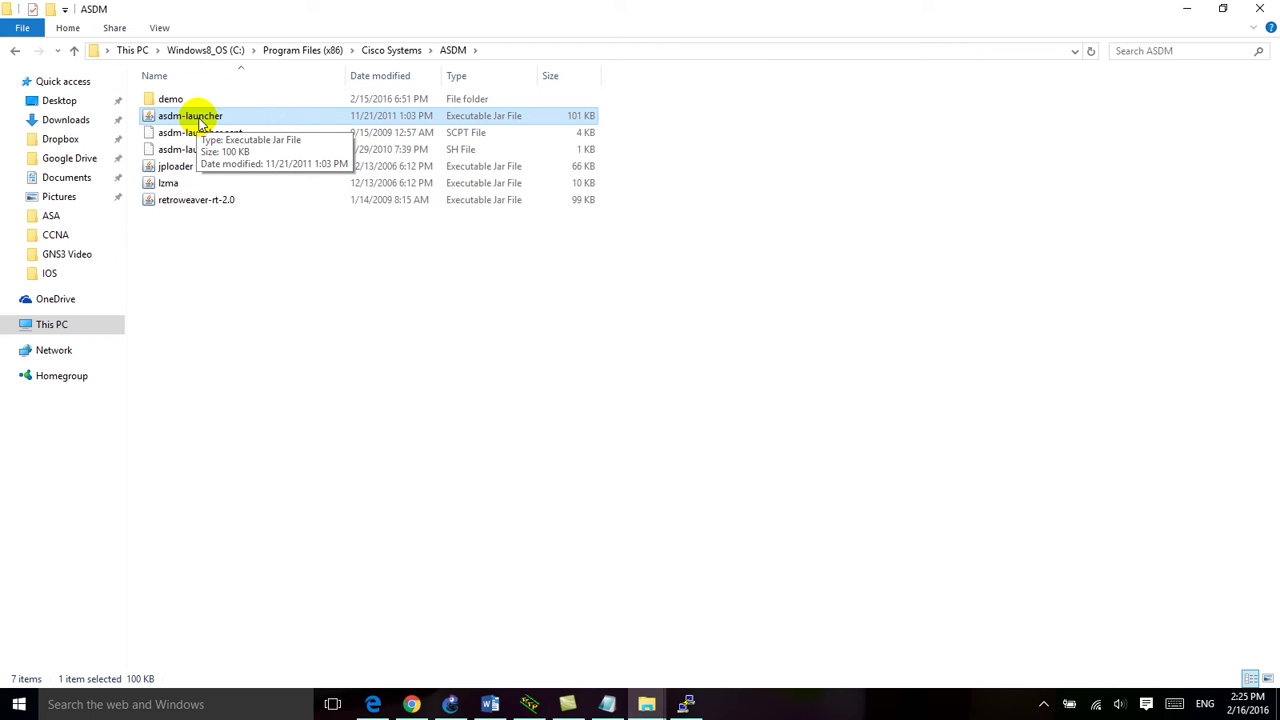
right_click(203, 118)
mouse_move(44, 339)
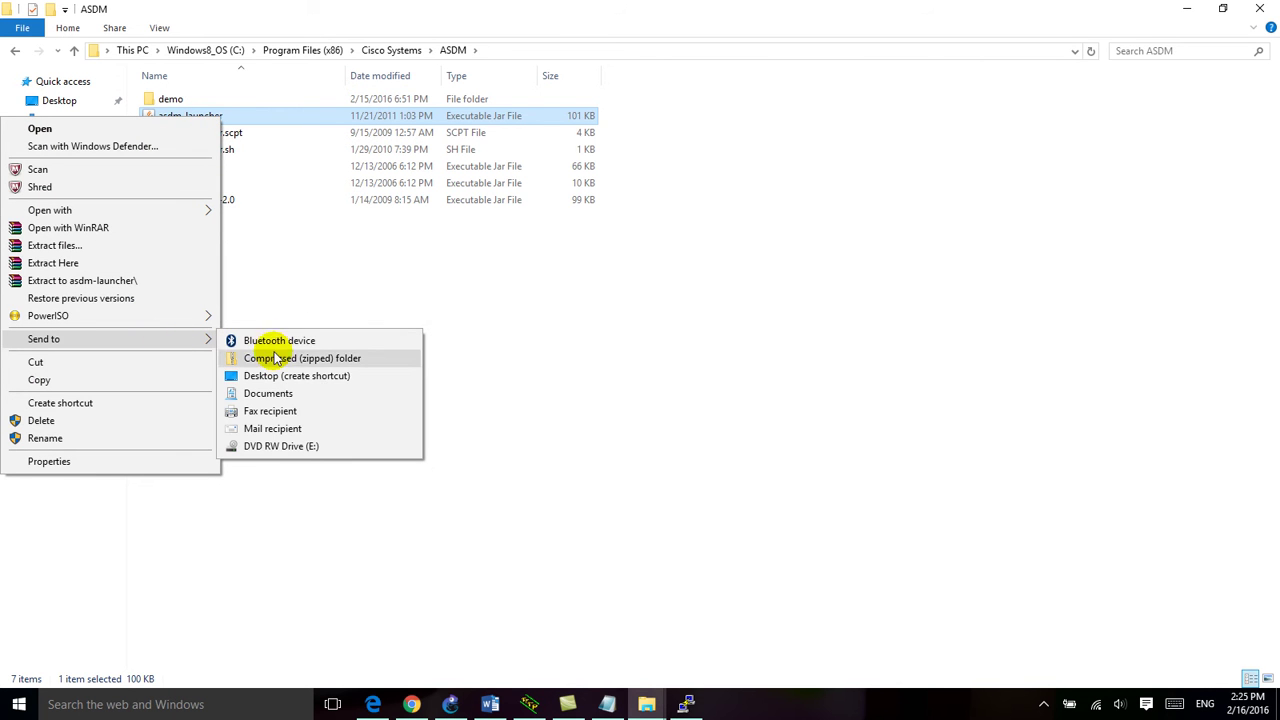
left_click(366, 377)
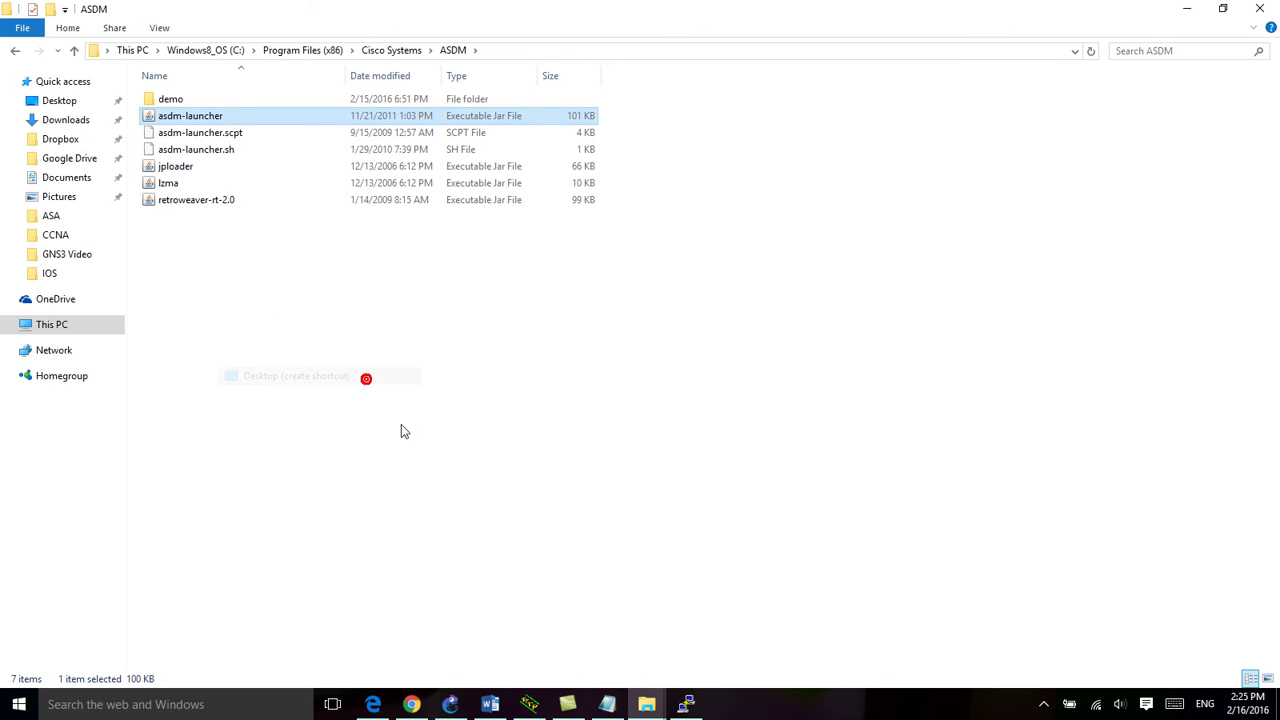
left_click(1257, 10)
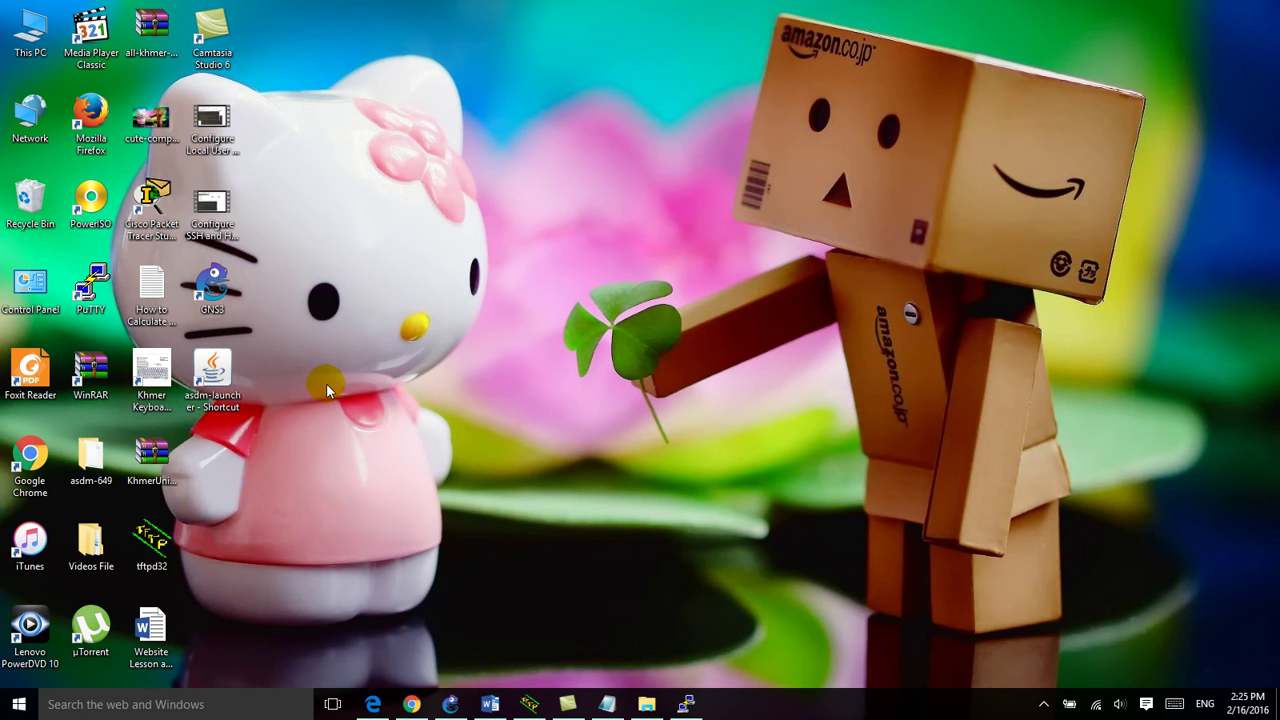
- Launch the new asdm-launcher shortcut and check the device address 192.168.1.254
left_click(342, 360)
left_click(320, 460)
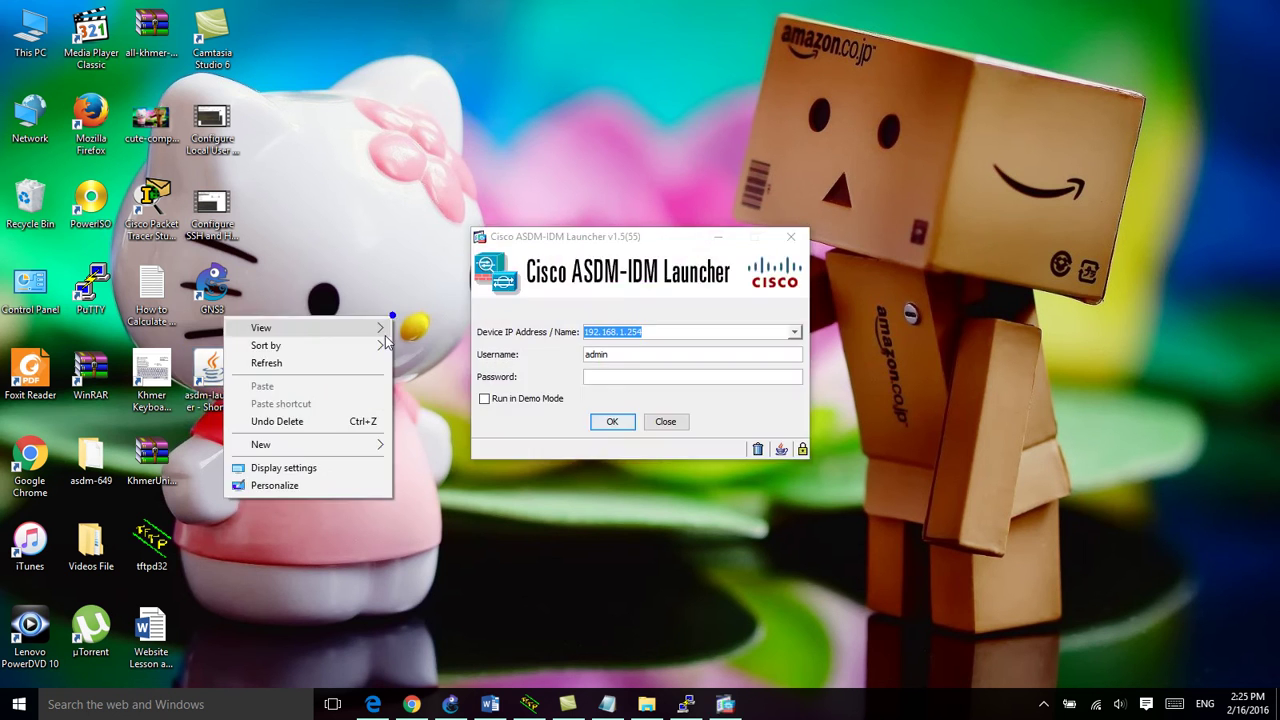
left_click_drag(586, 242, 537, 246)
left_click(606, 334)
double_click(628, 334)
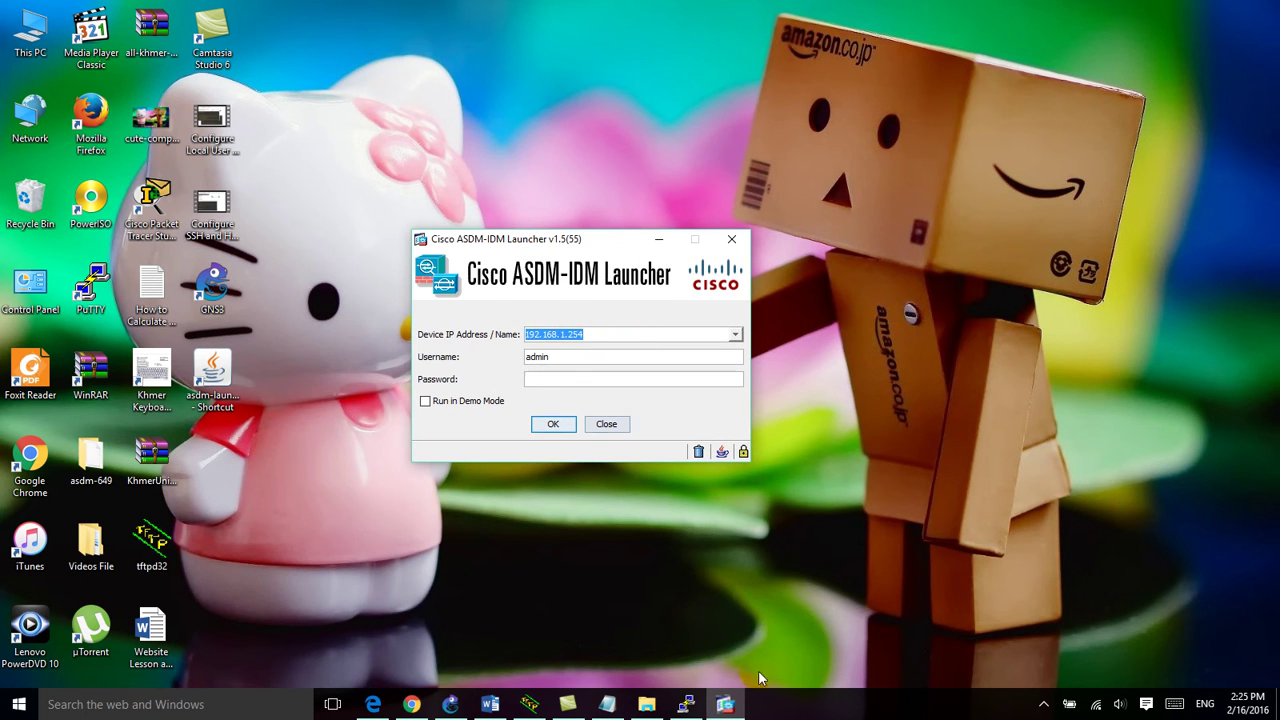
- Check the ASA-1 console prompt after the copy, then minimize it
left_click(553, 424)
left_click(686, 704)
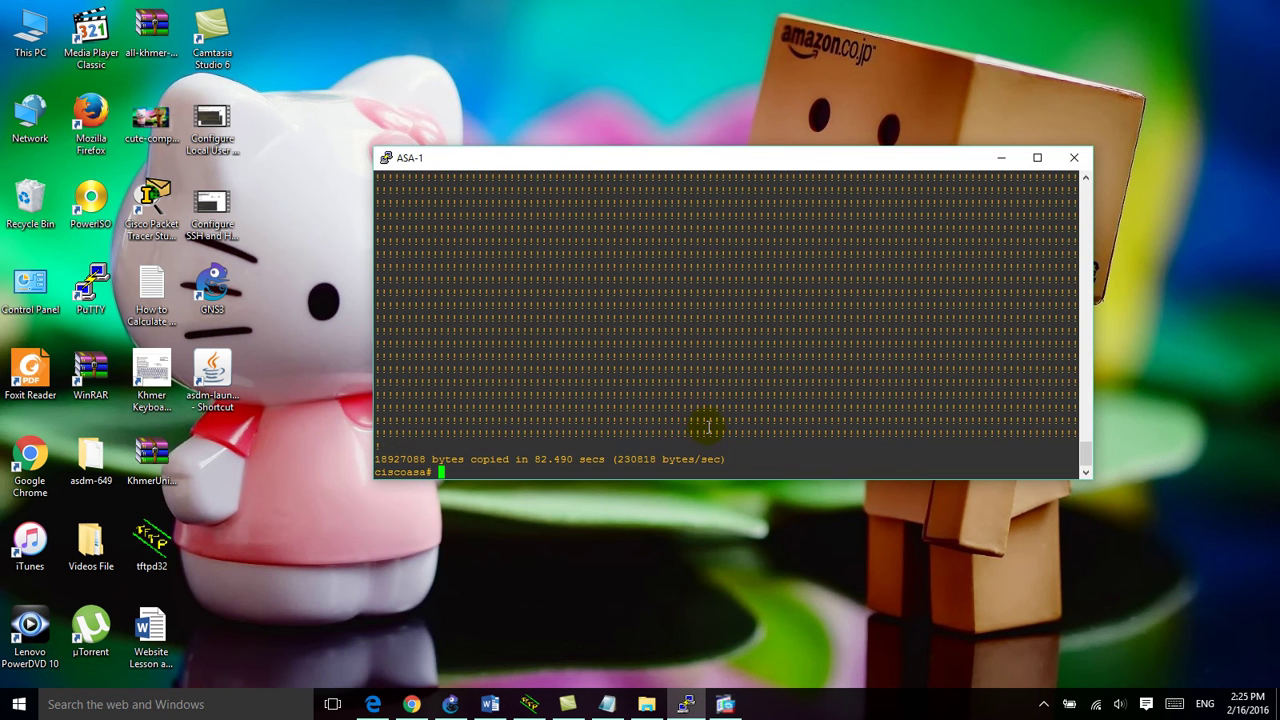
key("Return")
key("Return")
key("Return")
left_click(1001, 158)
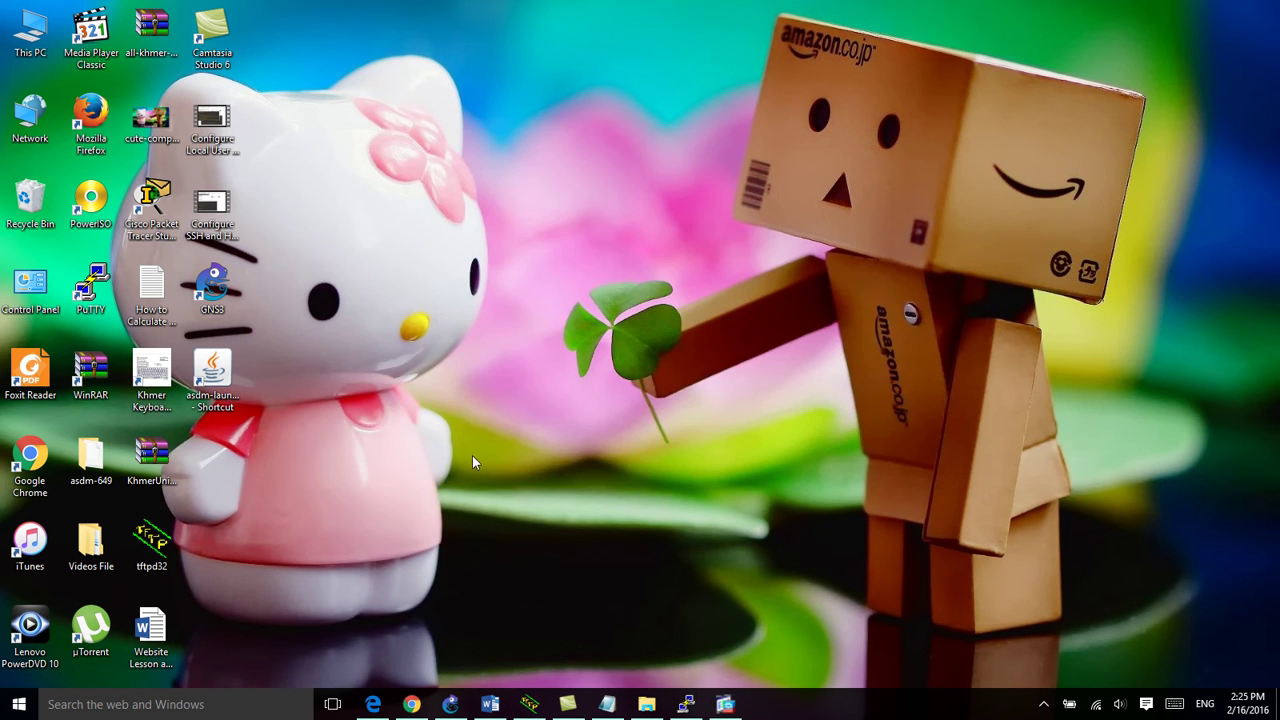
- Enter the admin password in the launcher and connect to 192.168.1.254
left_click(730, 706)
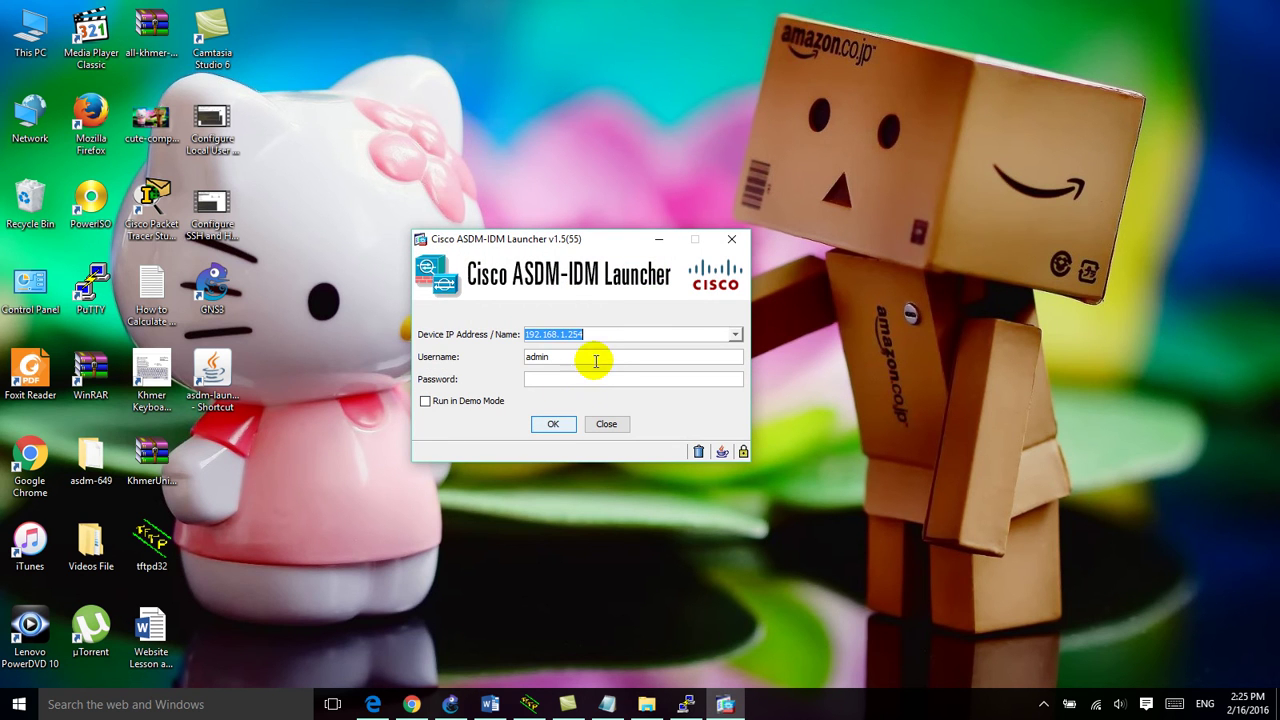
left_click(588, 379)
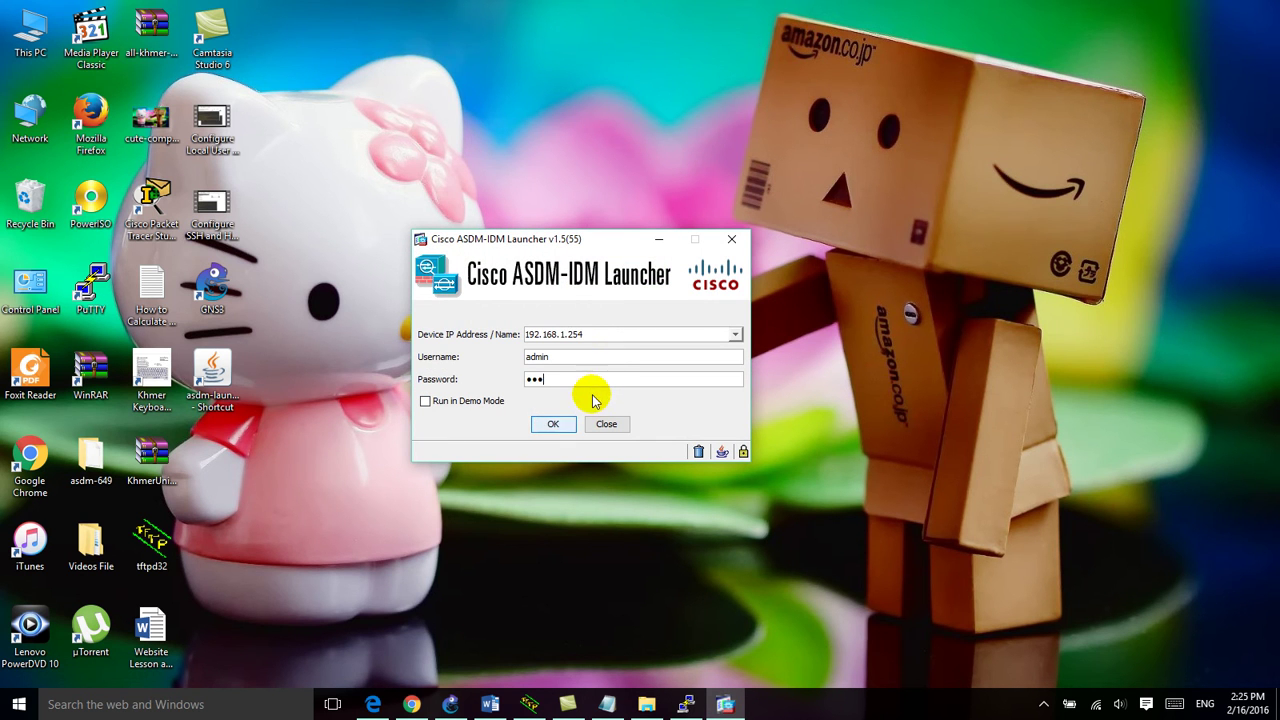
left_click(550, 423)
left_click(550, 425)
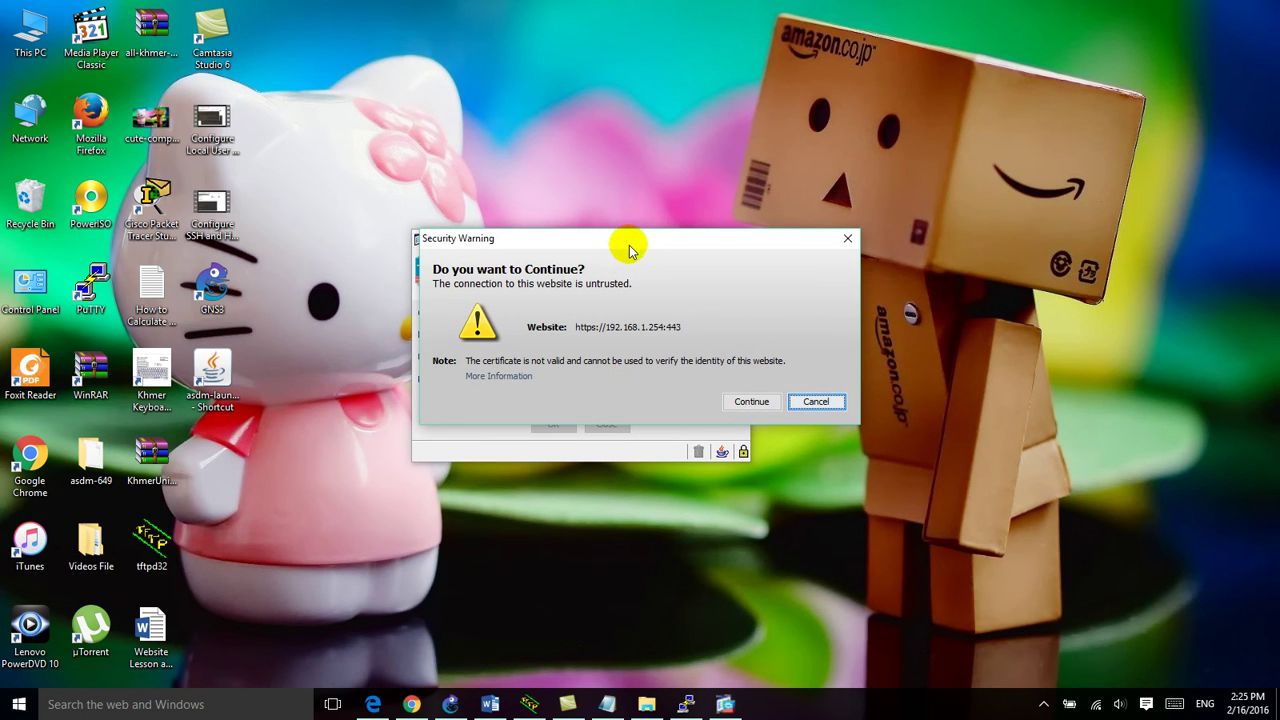
- Inspect the untrusted certificate's details, then continue past the security warning
left_click_drag(630, 245, 620, 207)
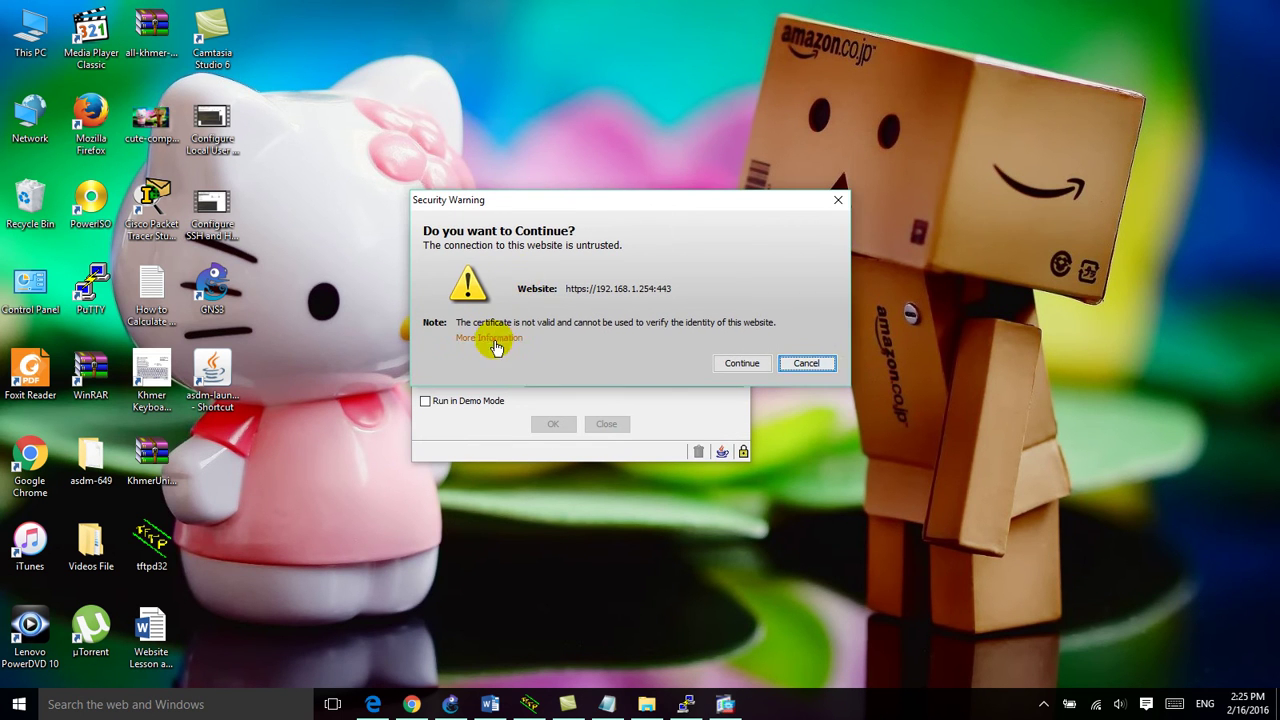
left_click(489, 338)
left_click(735, 340)
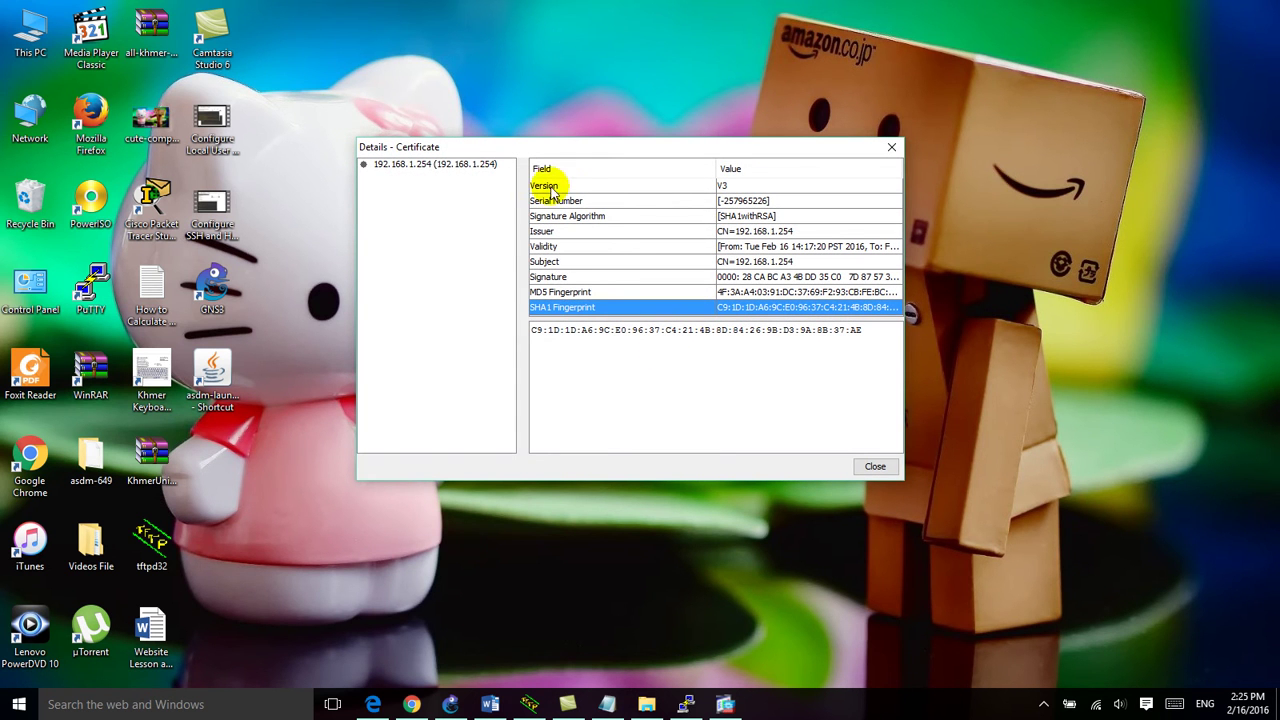
left_click(873, 465)
left_click(746, 384)
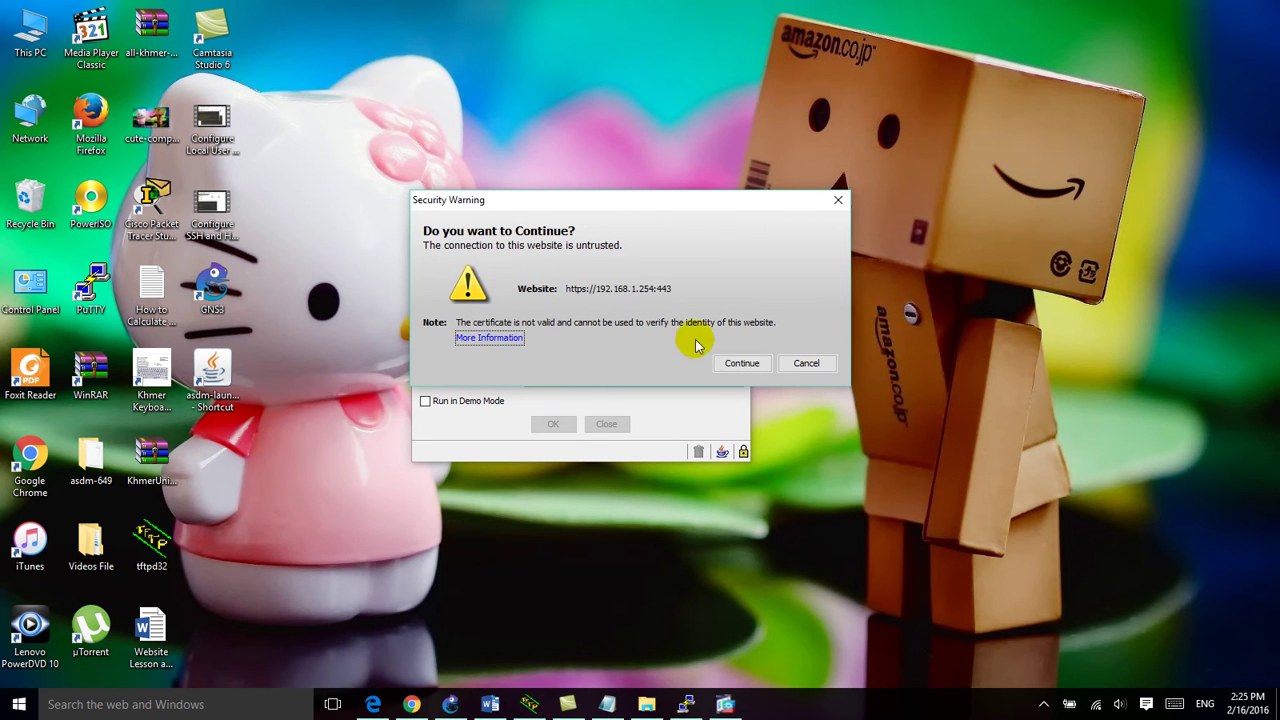
left_click(740, 364)
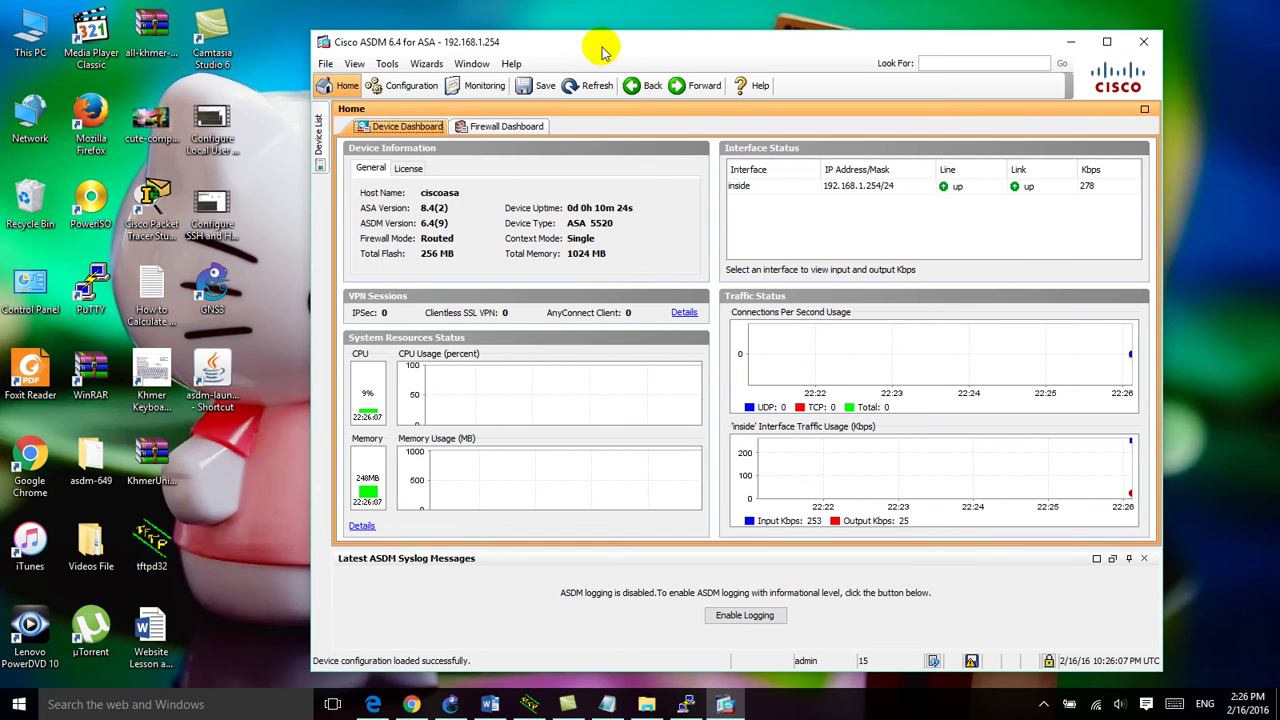
- Let the ASDM Home dashboard for ciscoasa load and nudge its window into place
left_click_drag(558, 37, 568, 28)
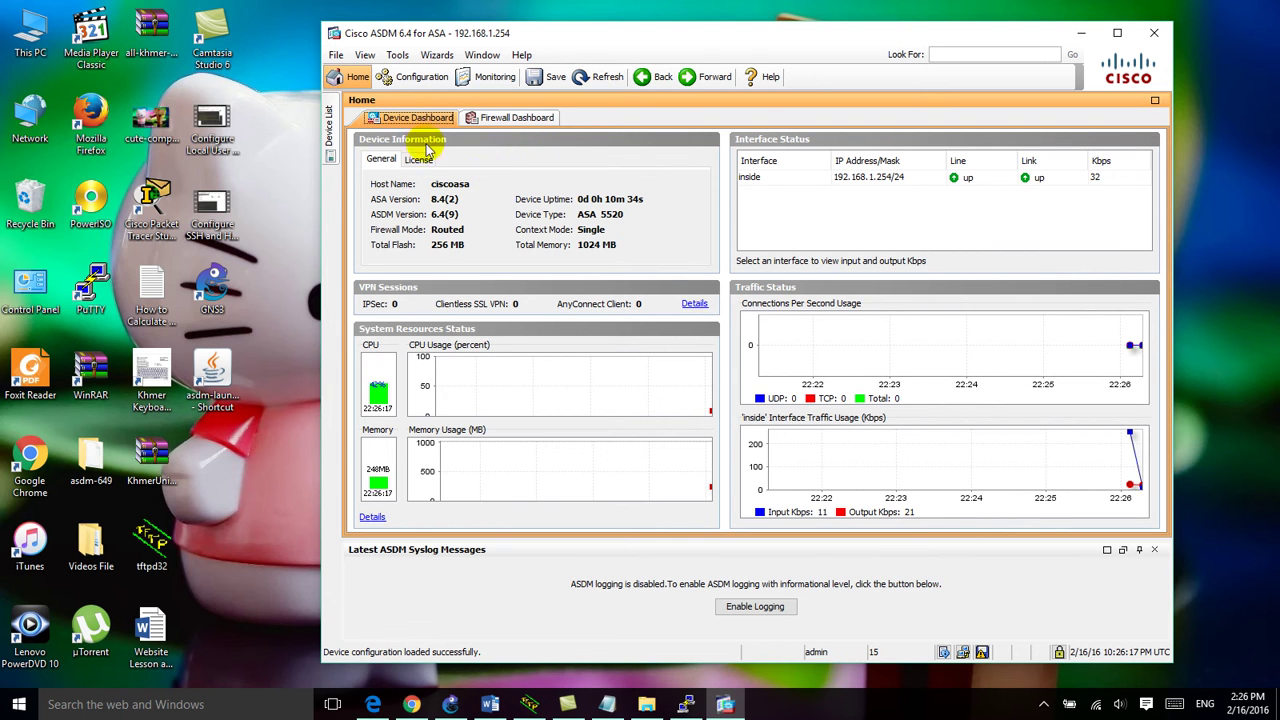
- In Configuration > Device Setup, review Interfaces and Routing, then open Device Name/Password
left_click(417, 86)
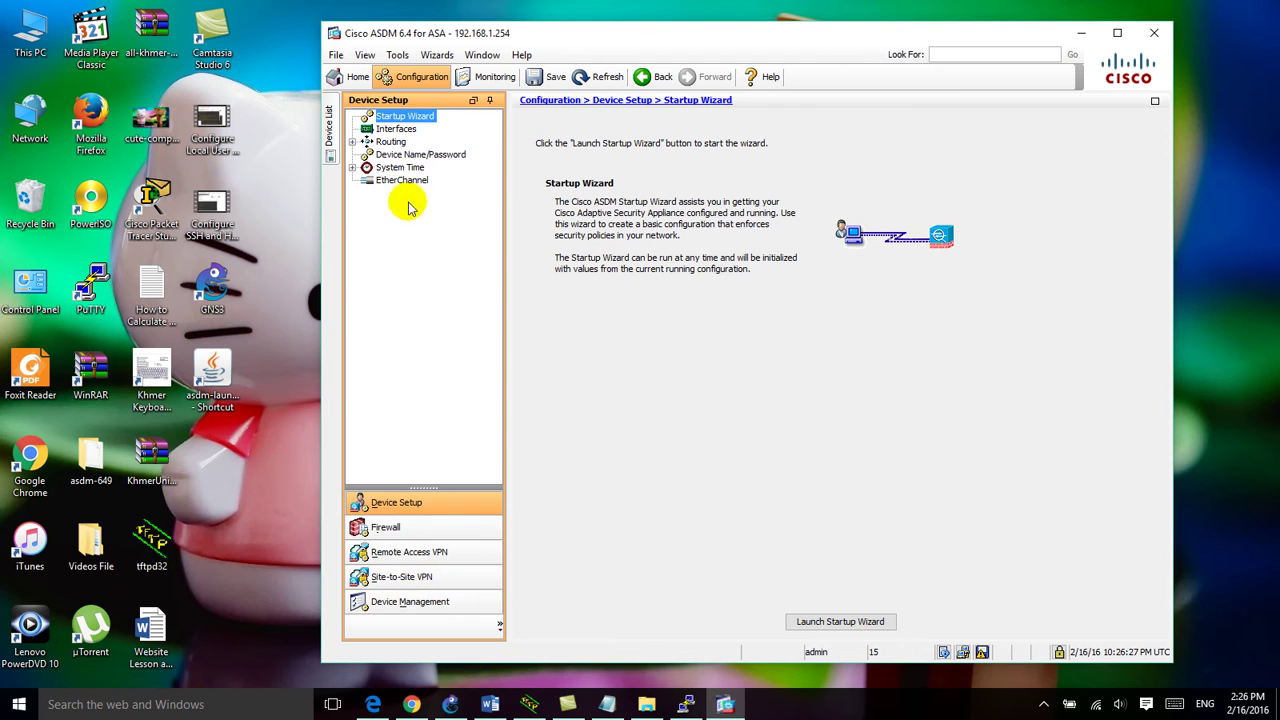
left_click(396, 130)
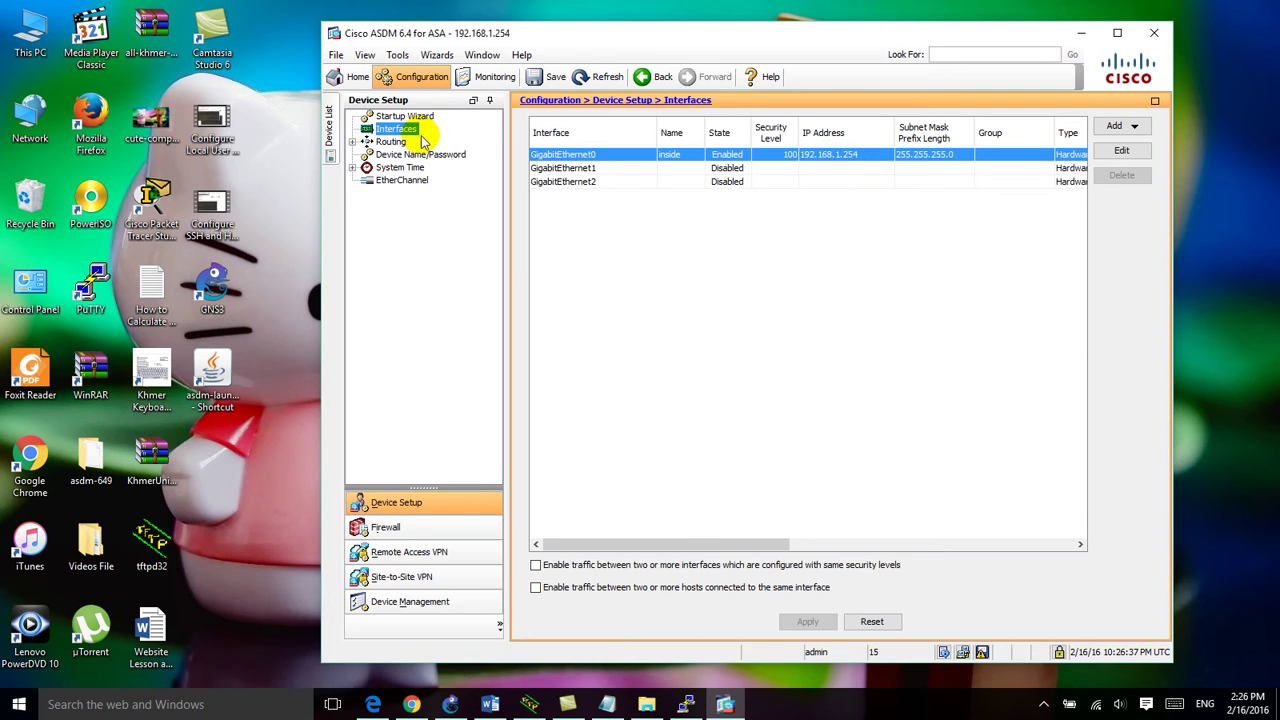
left_click(392, 141)
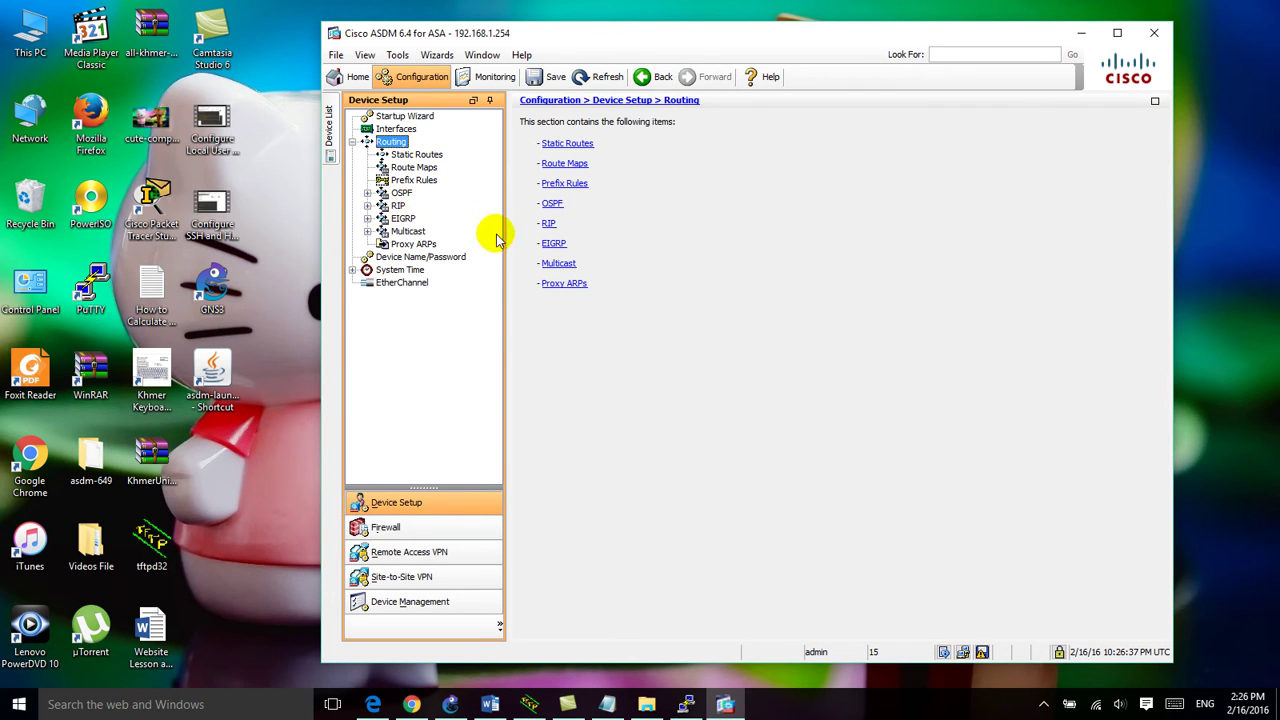
left_click(352, 142)
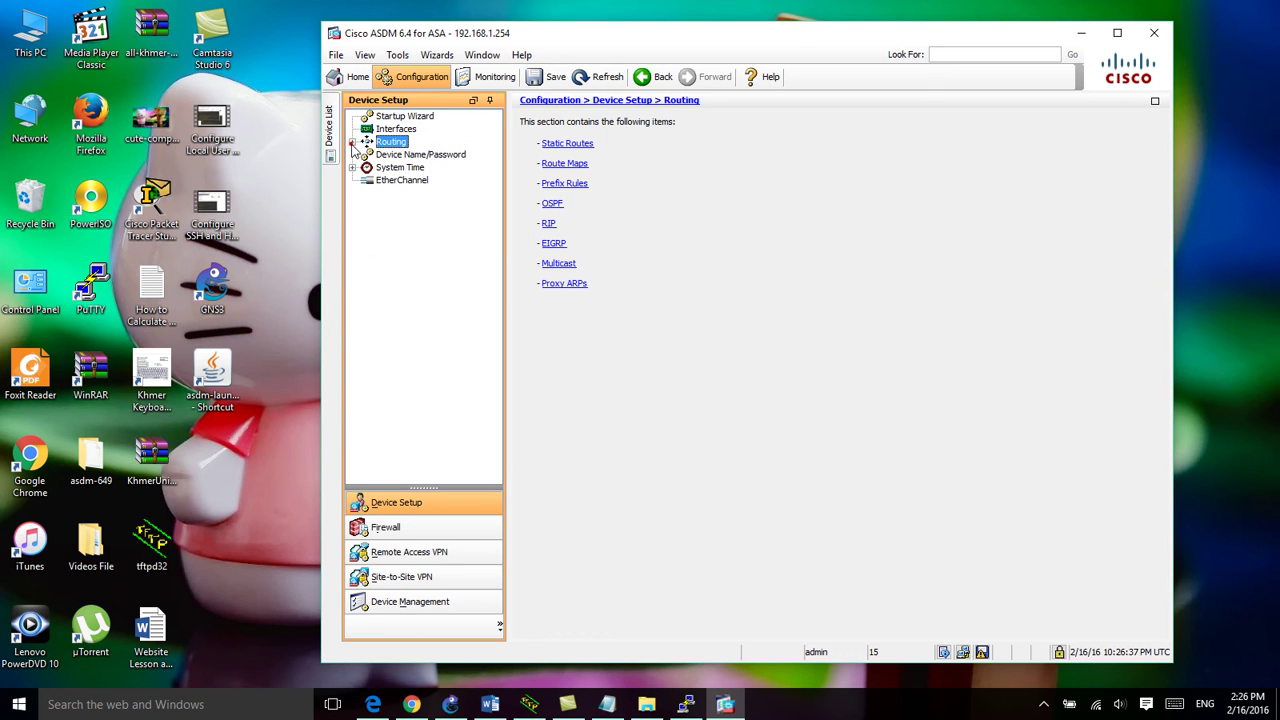
left_click(437, 155)
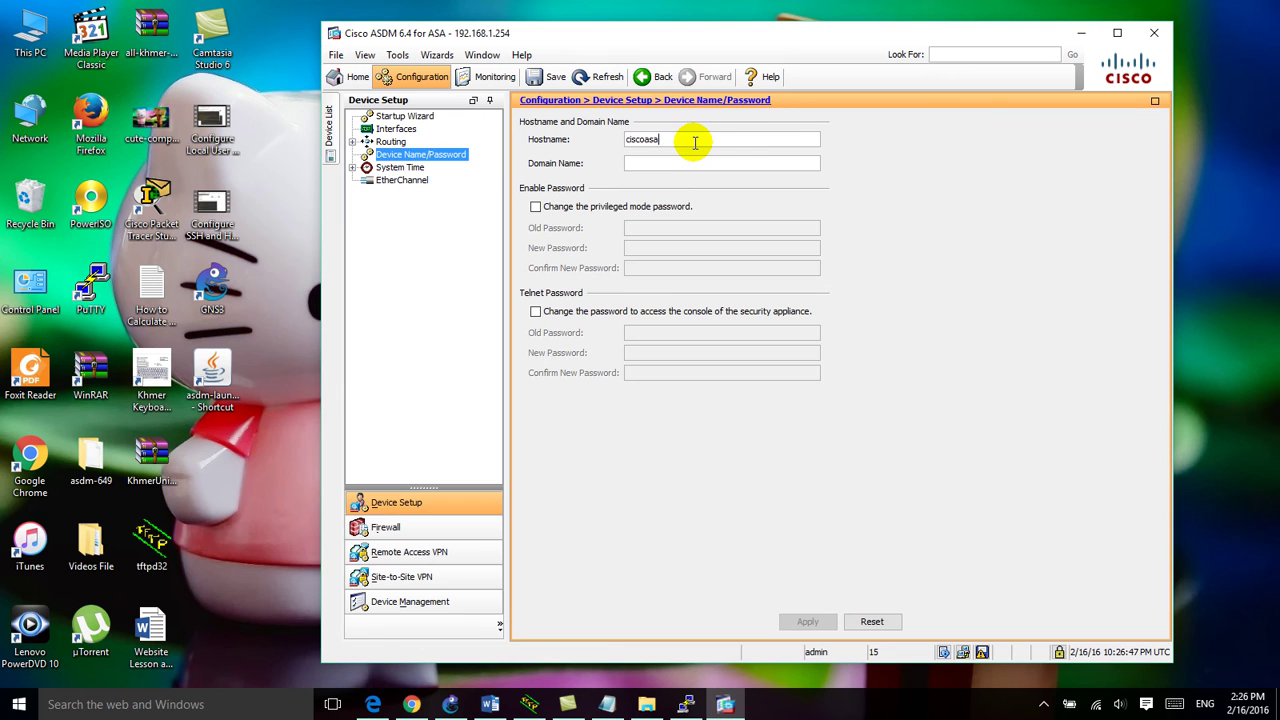
- Replace hostname ciscoasa with ASA and apply the change
left_click_drag(694, 141, 528, 143)
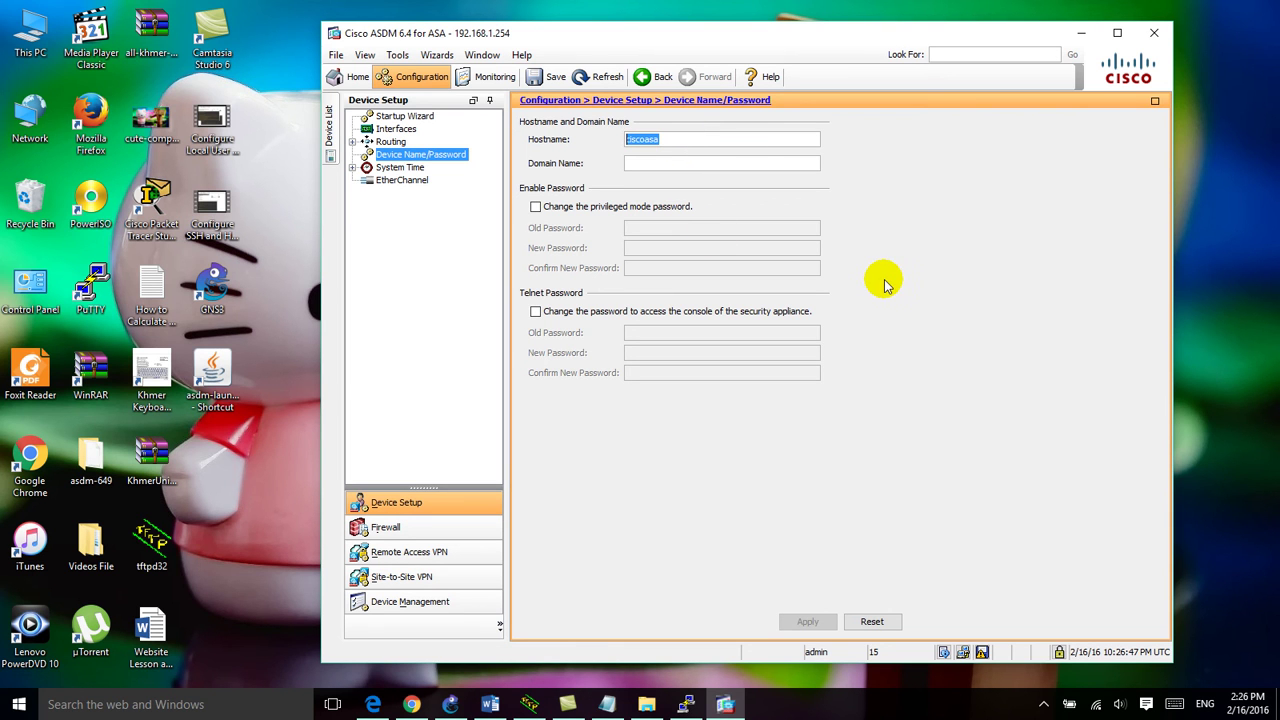
type("ASA")
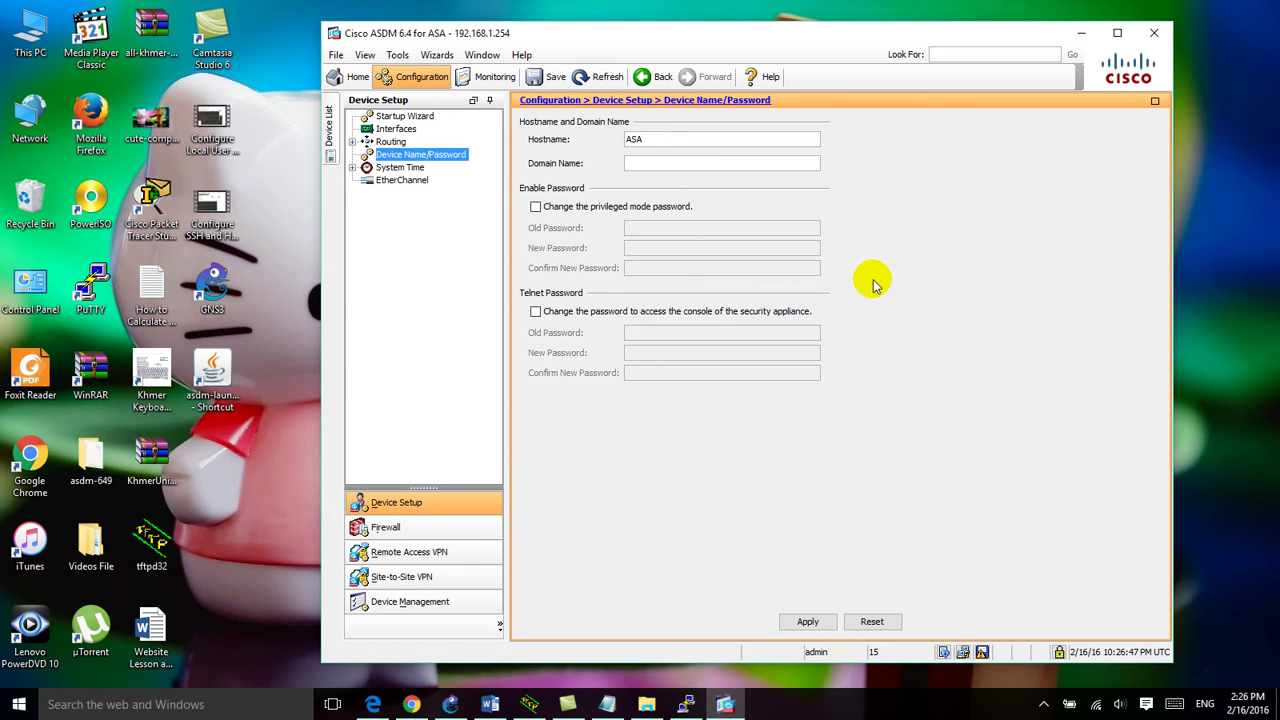
left_click(686, 704)
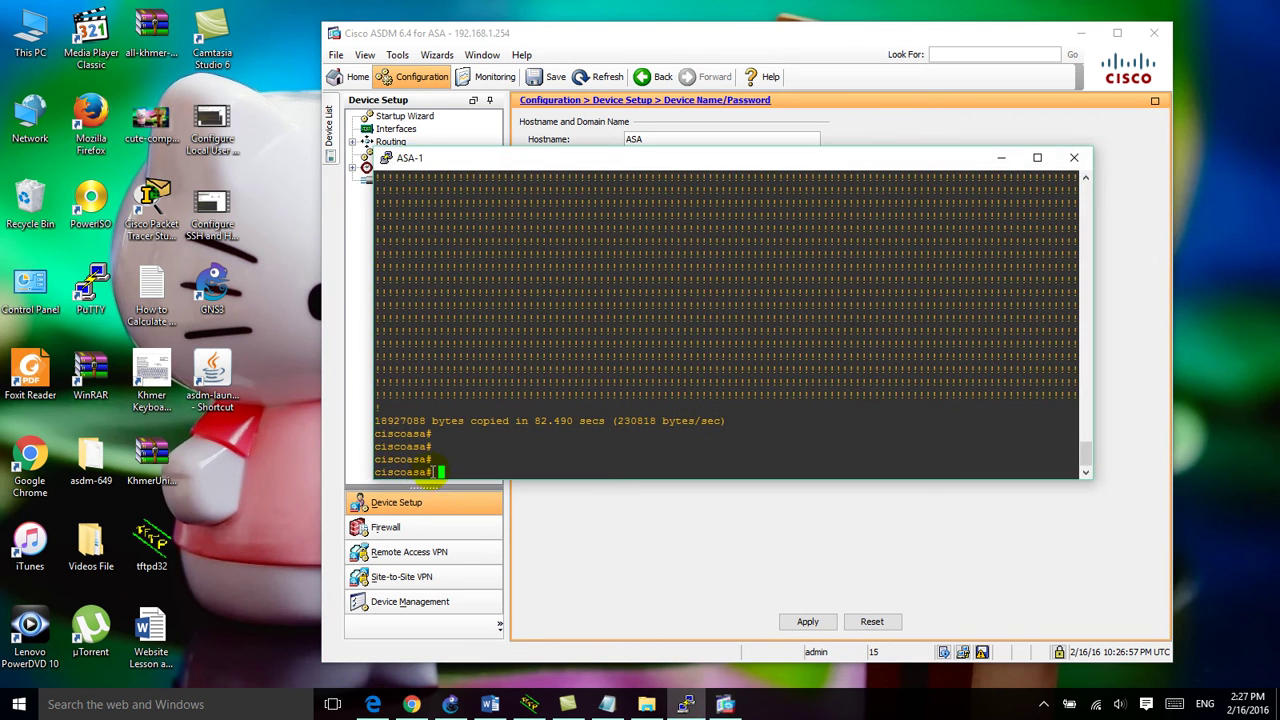
left_click(1001, 157)
left_click(808, 621)
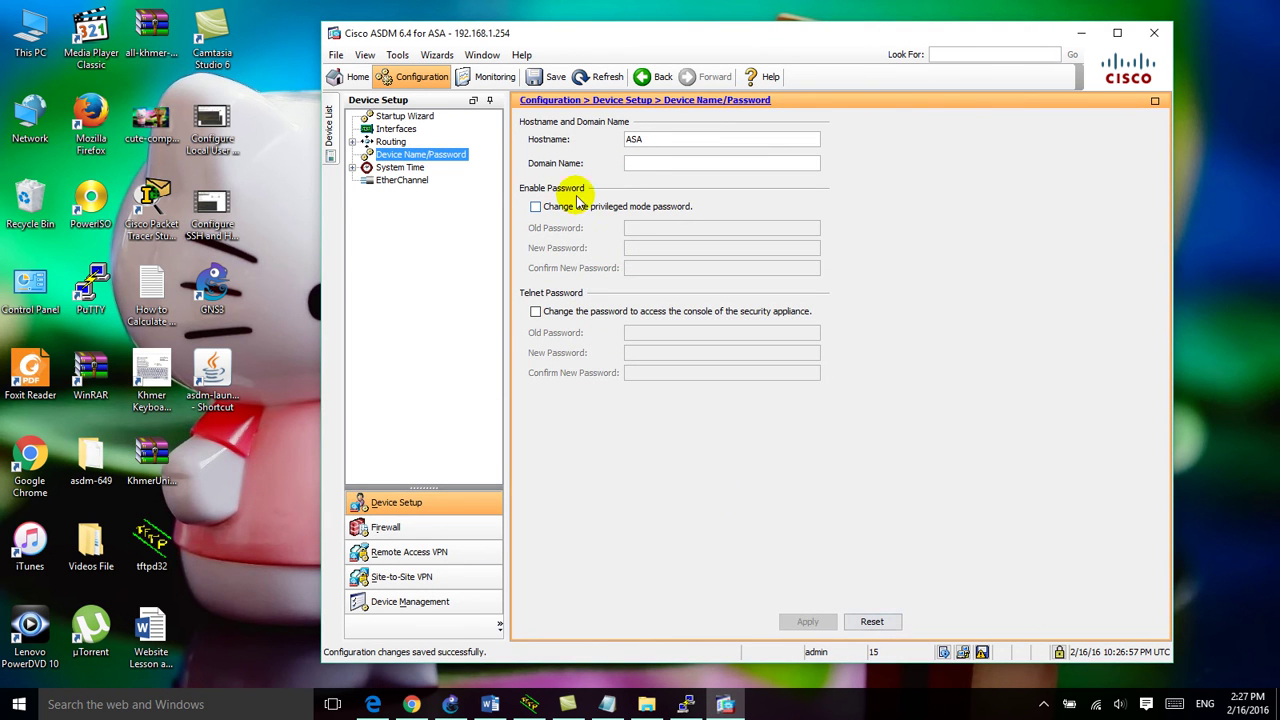
- Verify the ASA-1 console prompt now reads ASA#
left_click(686, 704)
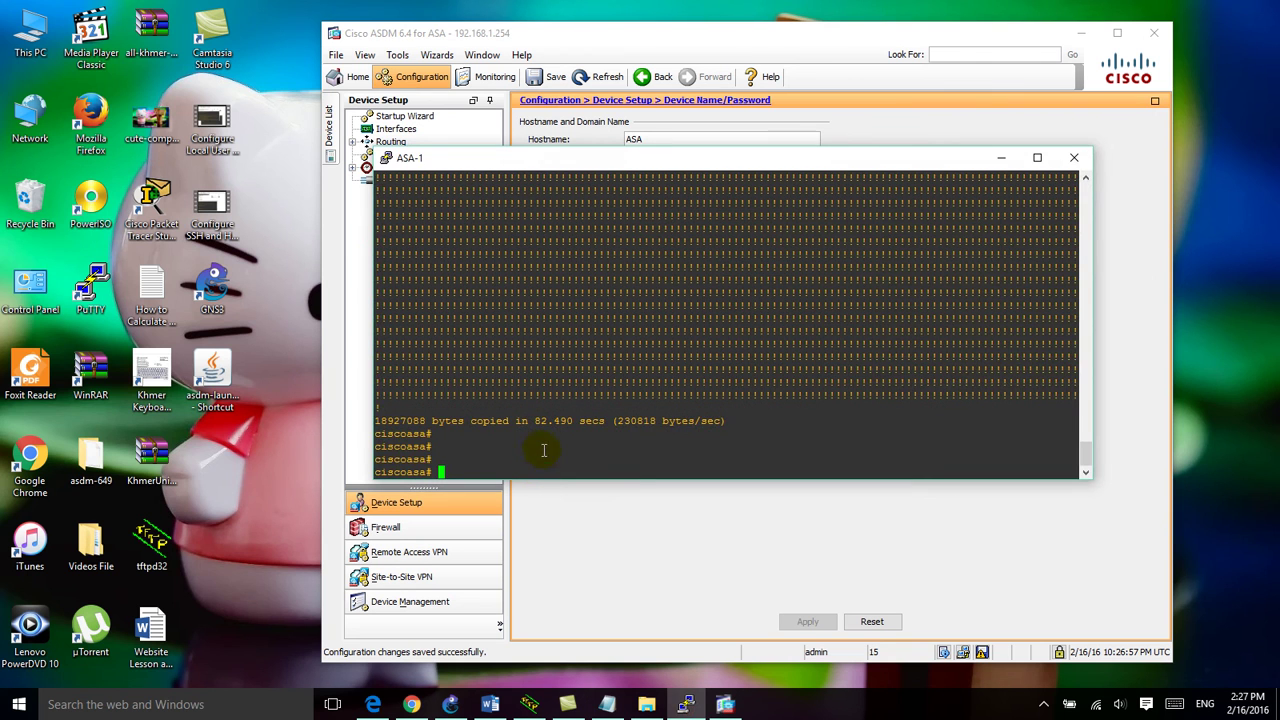
key("Return")
key("Return")
key("Return")
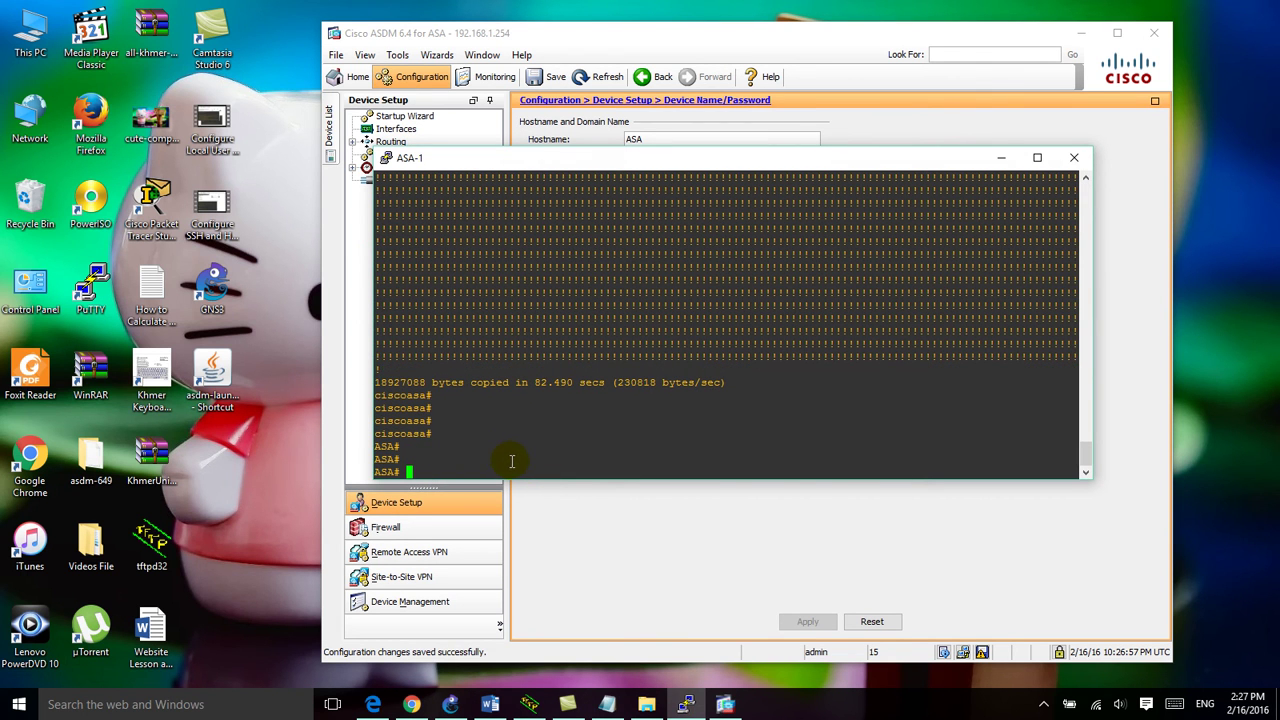
left_click(997, 160)
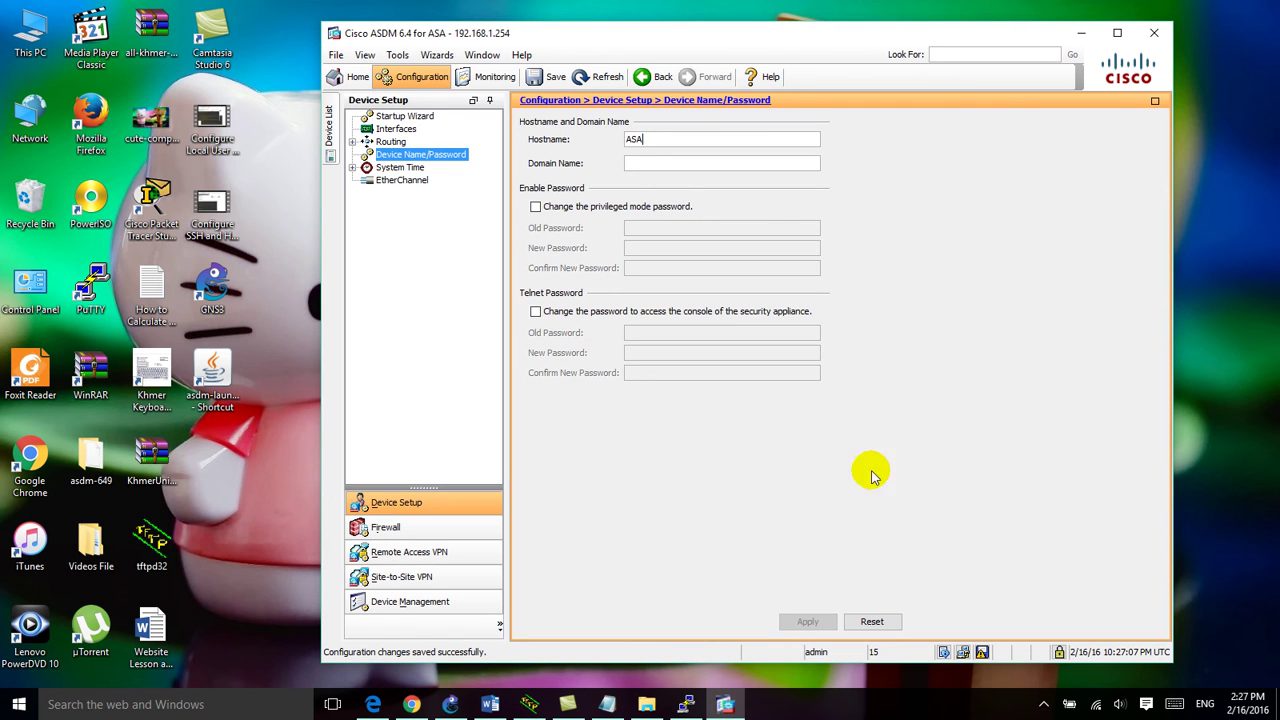
- Show the Firewall Access Rules page listing the inside and global implicit rules
left_click(405, 539)
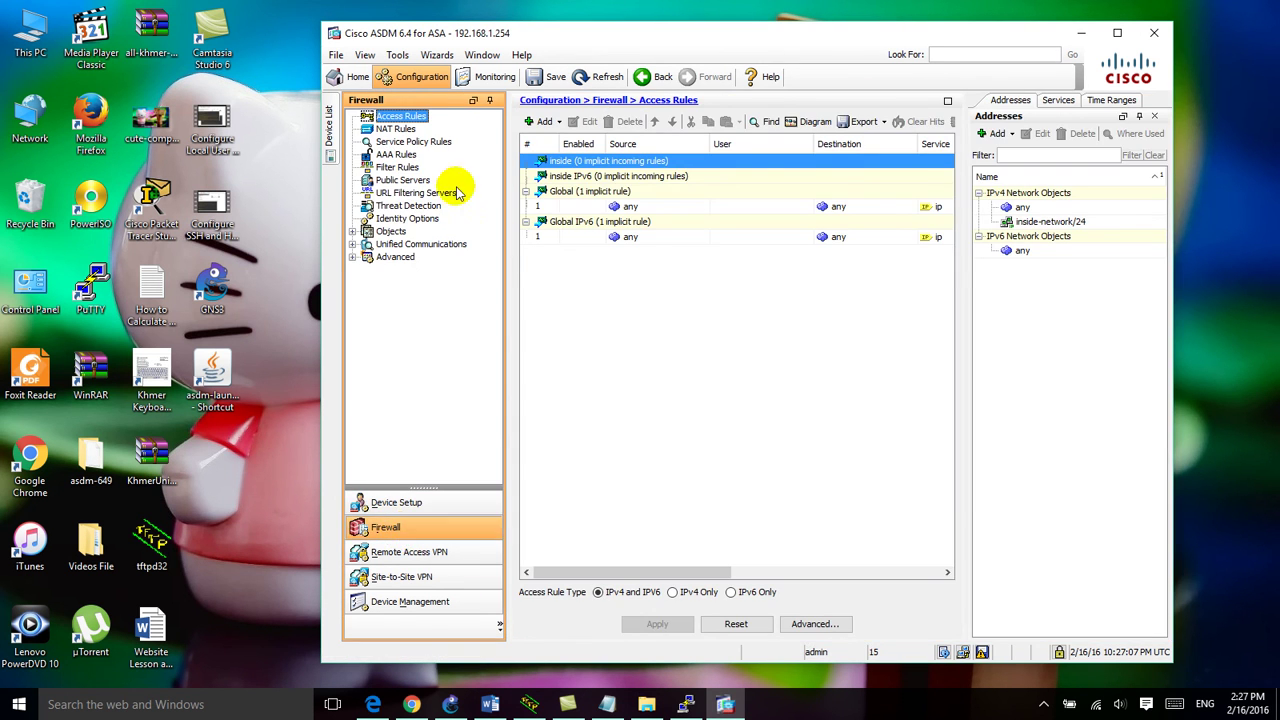